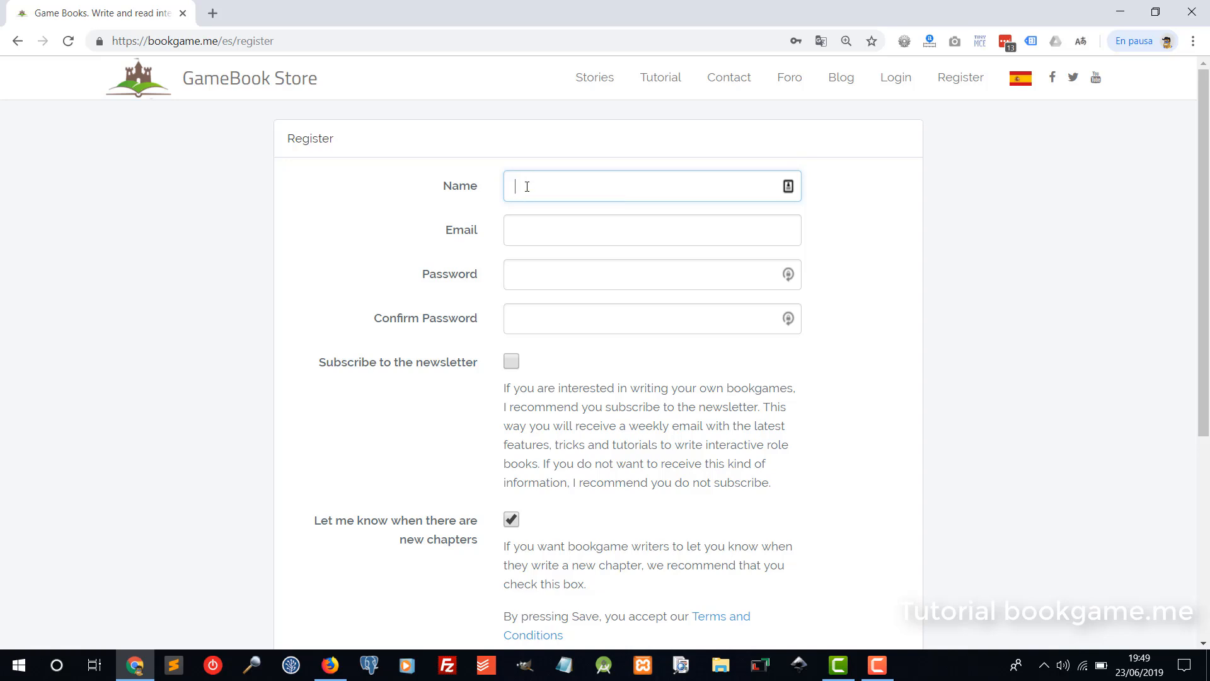
Fill in the registration form with the user's name, e-mail address and account password.
{"action": "type", "text": "Lucas"}
{"action": "key", "text": "Tab"}
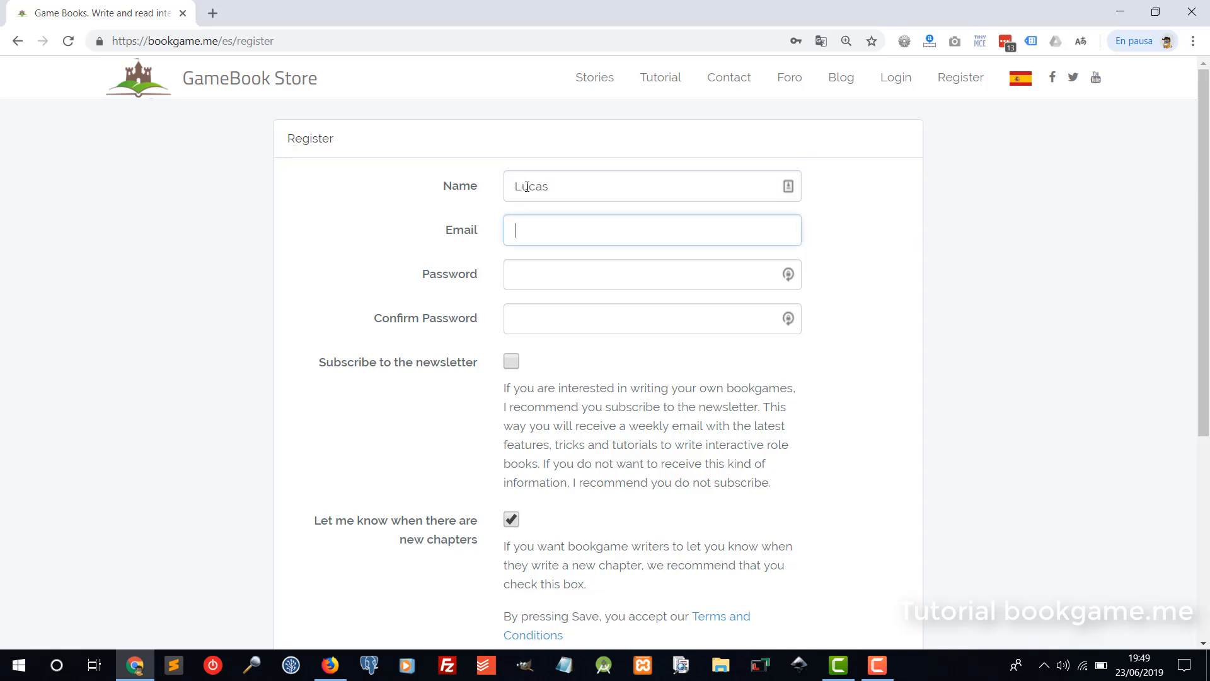
{"action": "type", "text": "p"}
{"action": "key", "text": "BackSpace"}
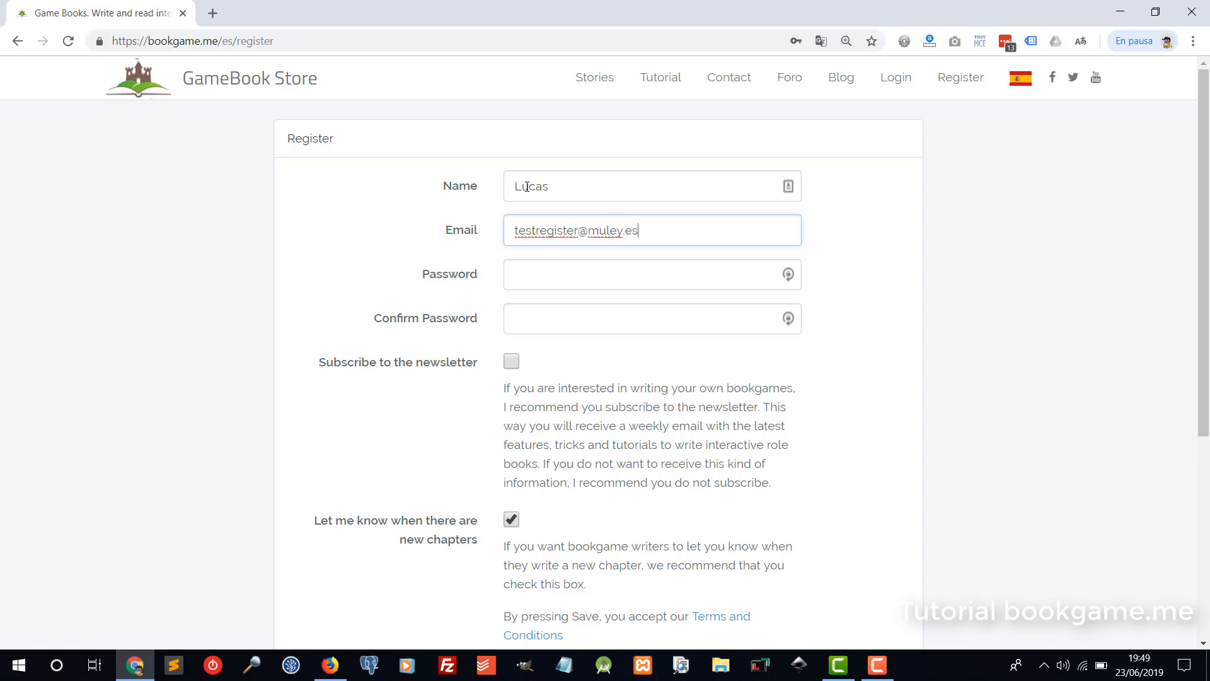
{"action": "key", "text": "Tab"}
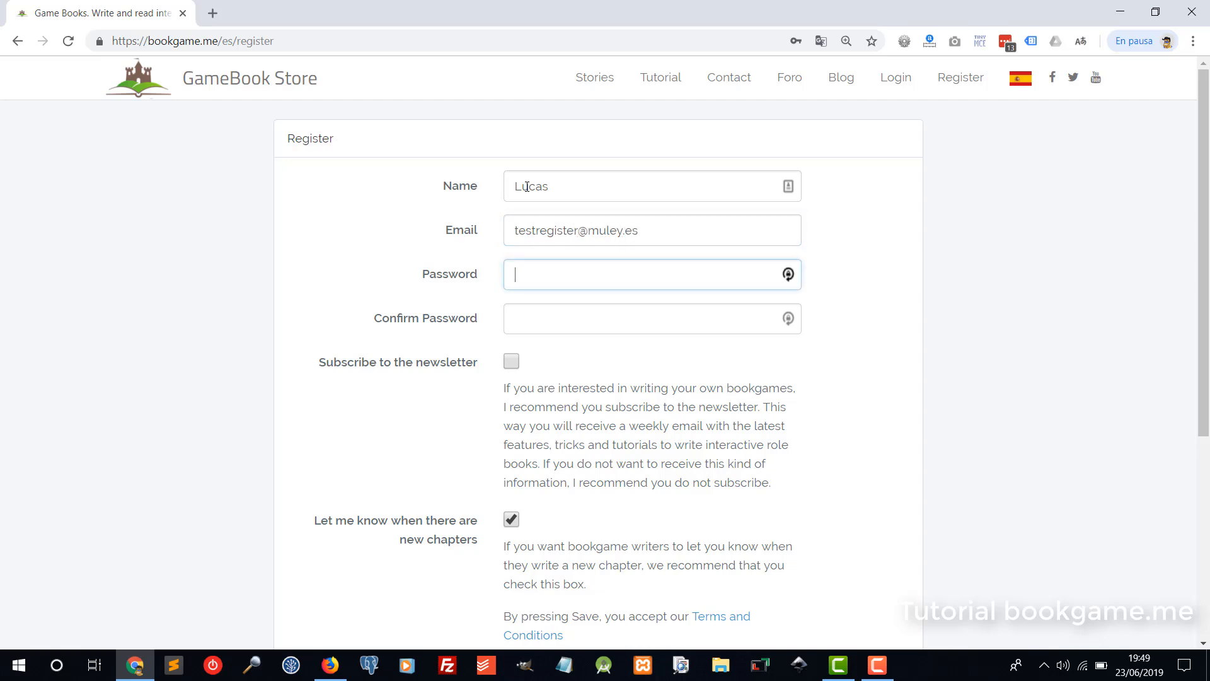
{"action": "type", "text": "••••••••"}
{"action": "key", "text": "Tab"}
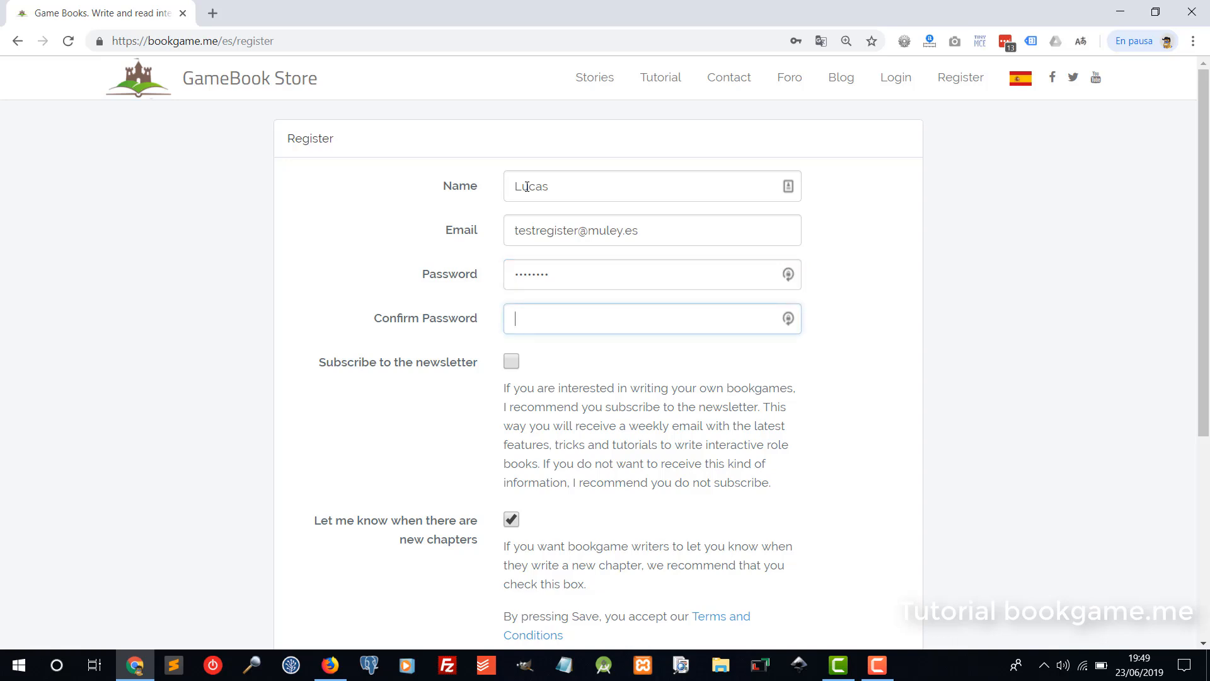
{"action": "key", "text": "Tab"}
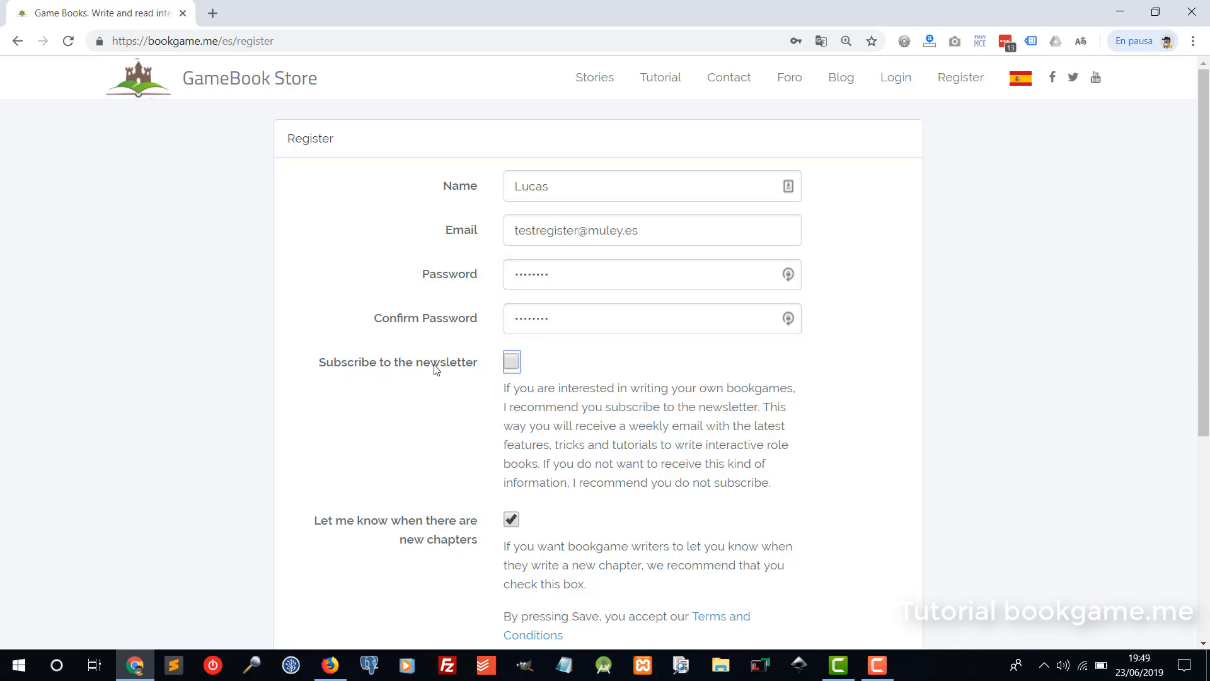
Subscribe to the newsletter and submit the registration.
{"action": "left_click", "coordinate": [511, 364]}
{"action": "scroll", "coordinate": [355, 505], "scroll_direction": "down", "scroll_amount": 2}
{"action": "scroll", "coordinate": [356, 504], "scroll_direction": "down", "scroll_amount": 2}
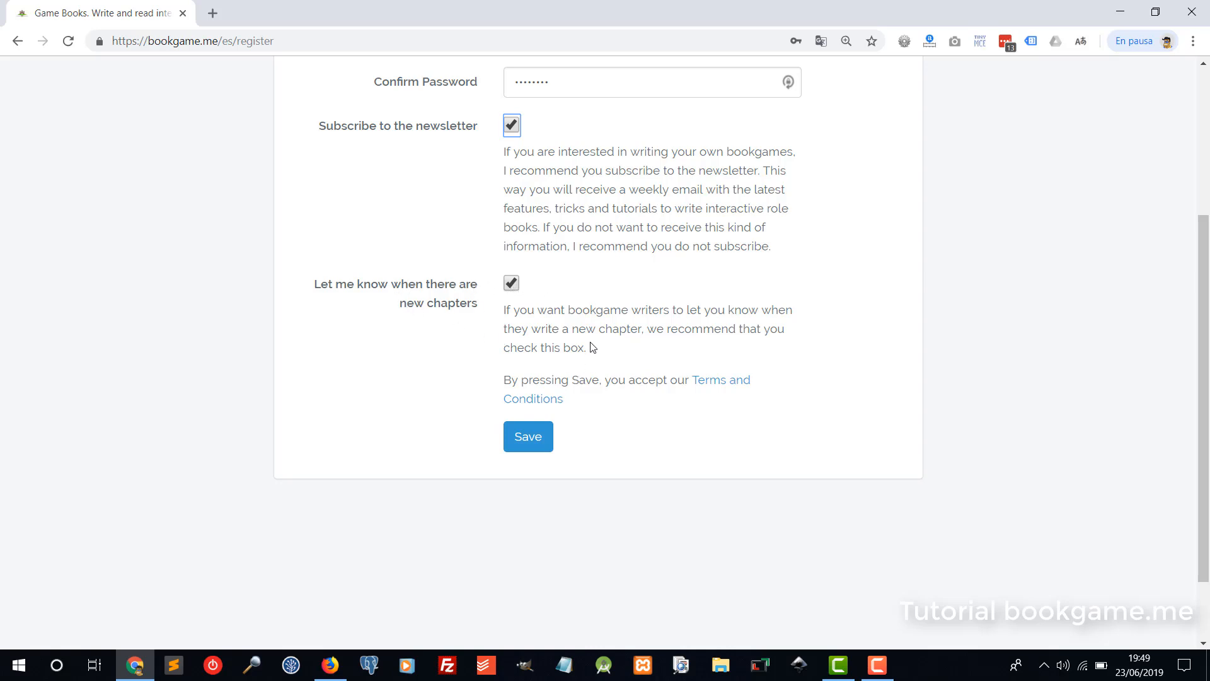
{"action": "left_click", "coordinate": [552, 440]}
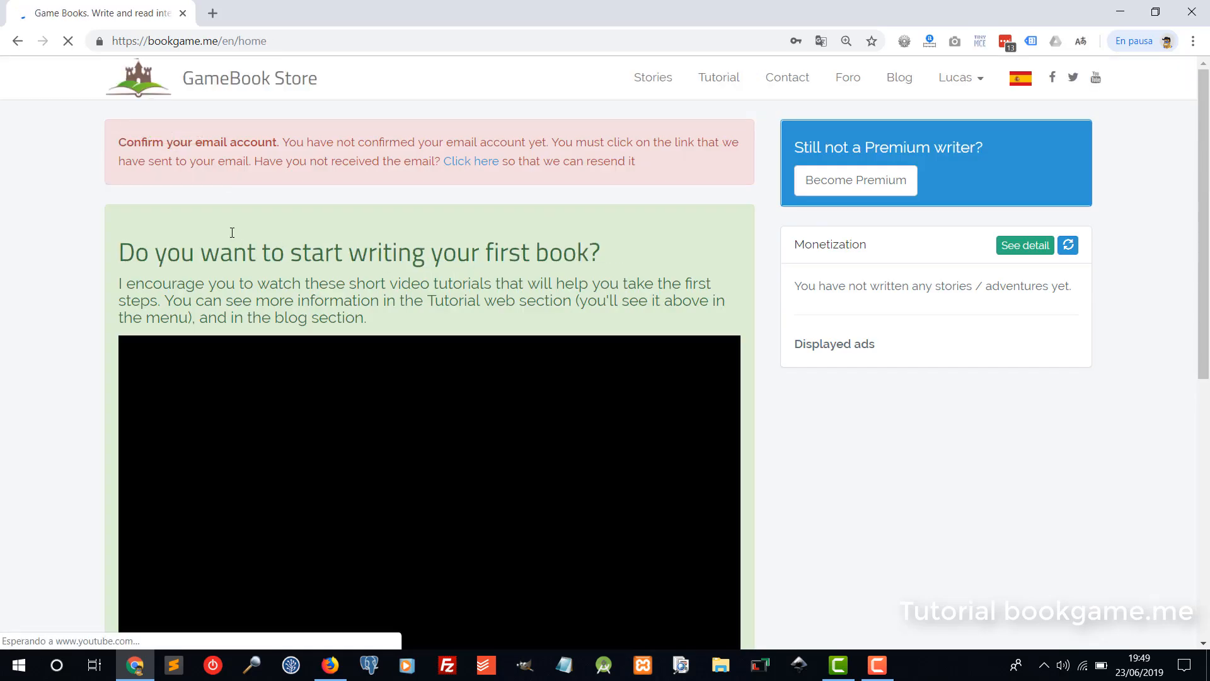
Save the new bookgame.me login in the password manager and scroll to the empty stories list.
{"action": "scroll", "coordinate": [231, 233], "scroll_direction": "down", "scroll_amount": 8}
{"action": "scroll", "coordinate": [250, 309], "scroll_direction": "up", "scroll_amount": 5}
{"action": "scroll", "coordinate": [254, 315], "scroll_direction": "up", "scroll_amount": 3}
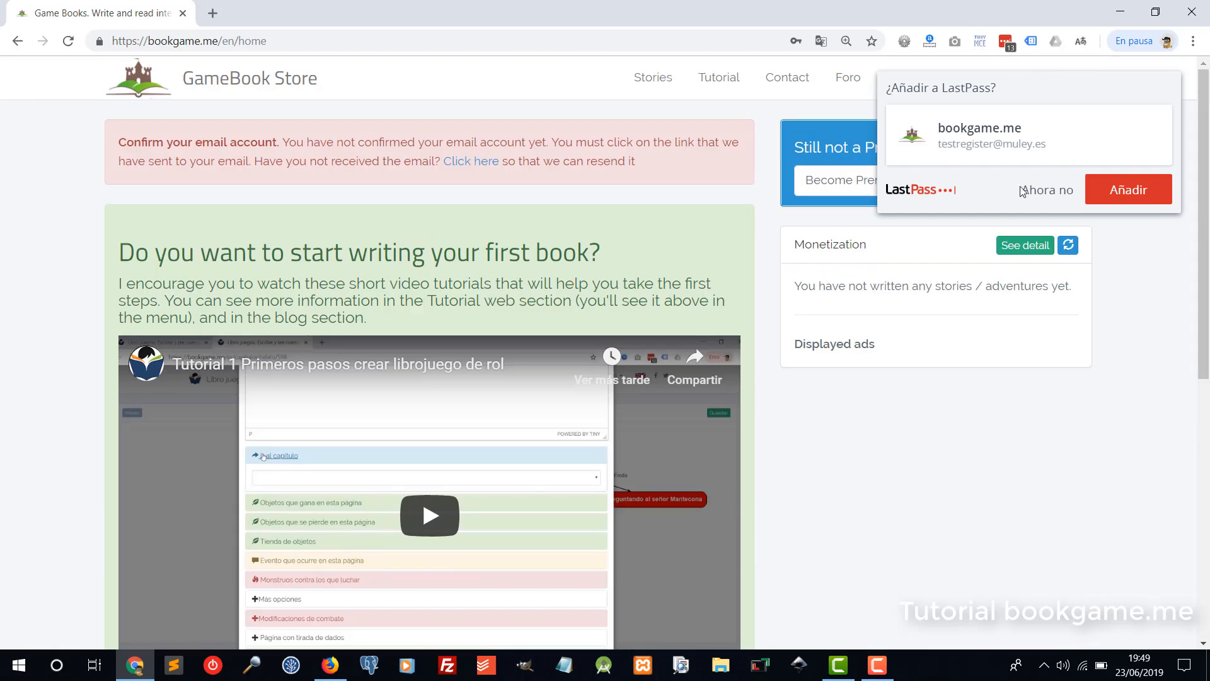
{"action": "left_click", "coordinate": [1111, 197]}
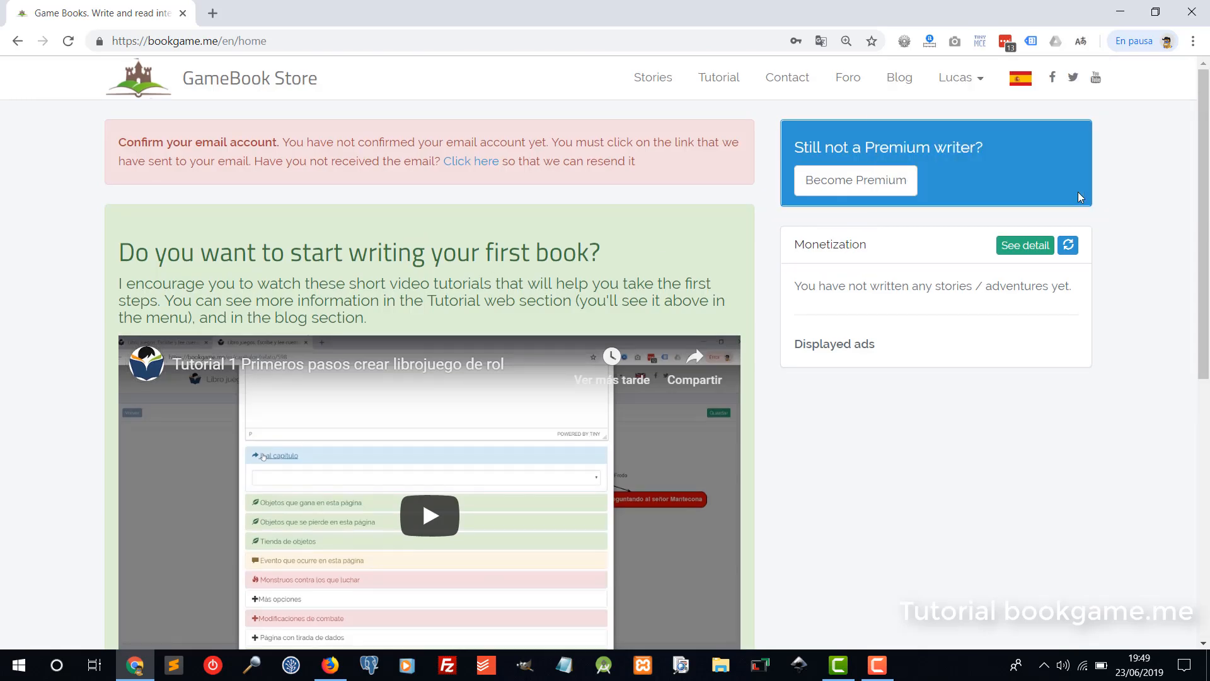
{"action": "scroll", "coordinate": [607, 240], "scroll_direction": "down", "scroll_amount": 6}
{"action": "scroll", "coordinate": [572, 238], "scroll_direction": "down", "scroll_amount": 2}
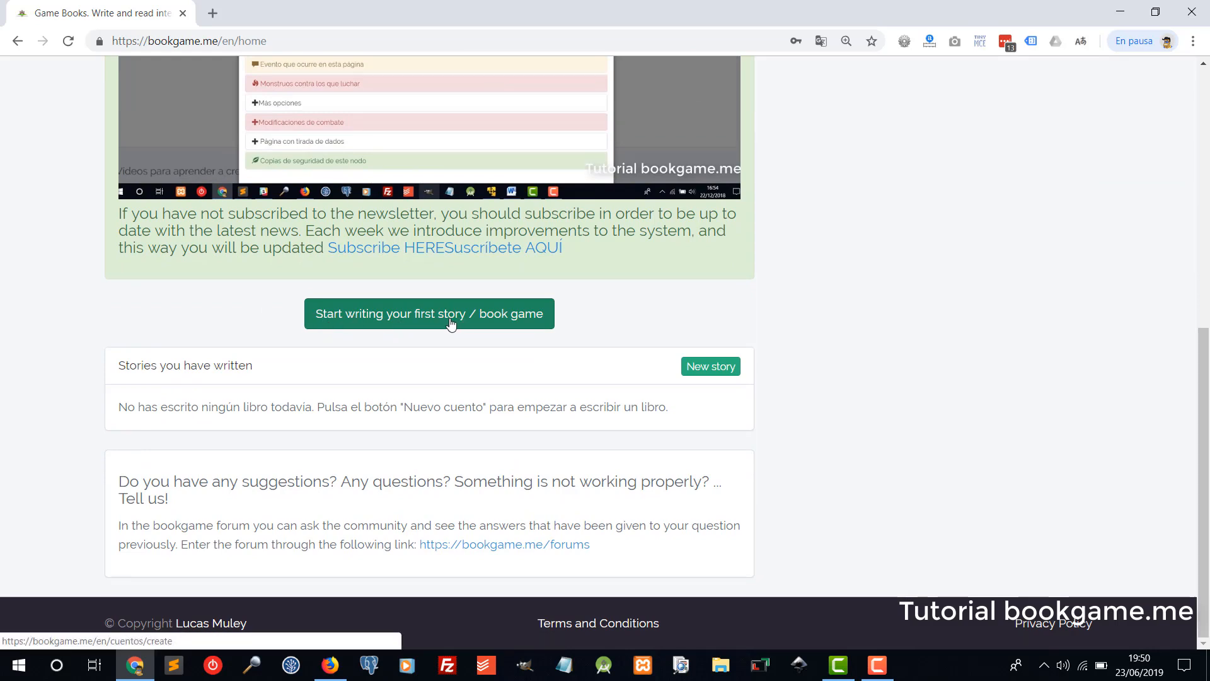
Create and save a new RPG story titled 'Example', listed as not published.
{"action": "left_click", "coordinate": [712, 368]}
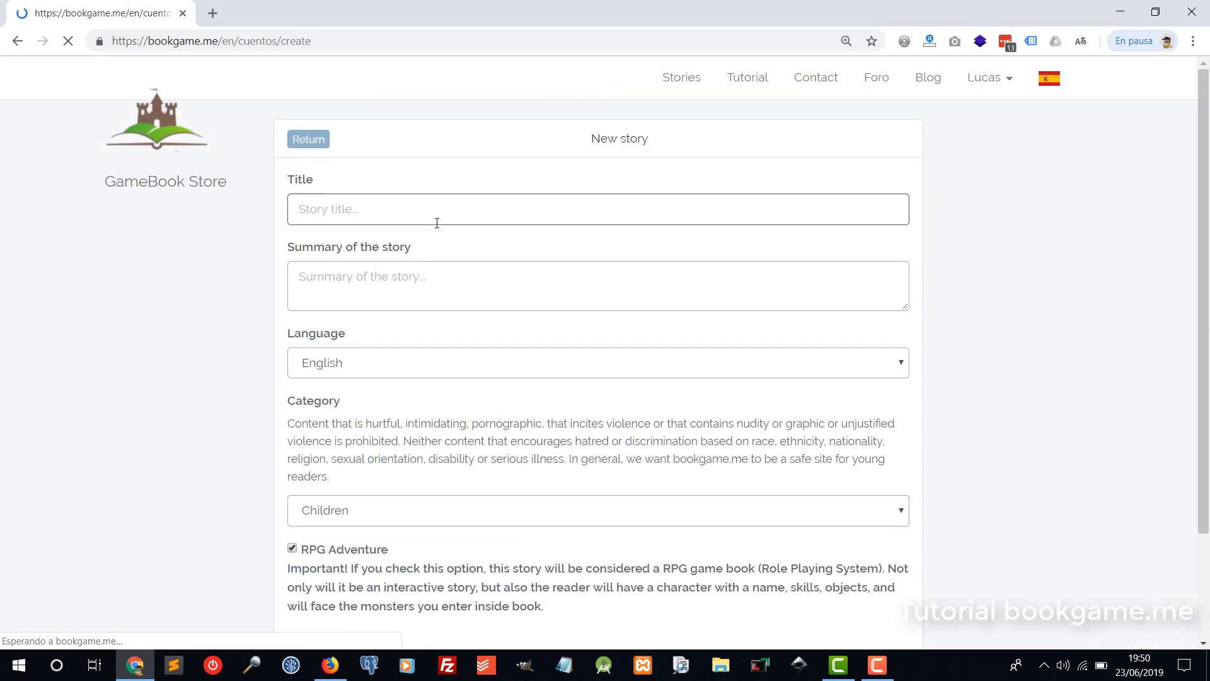
{"action": "left_click", "coordinate": [328, 204]}
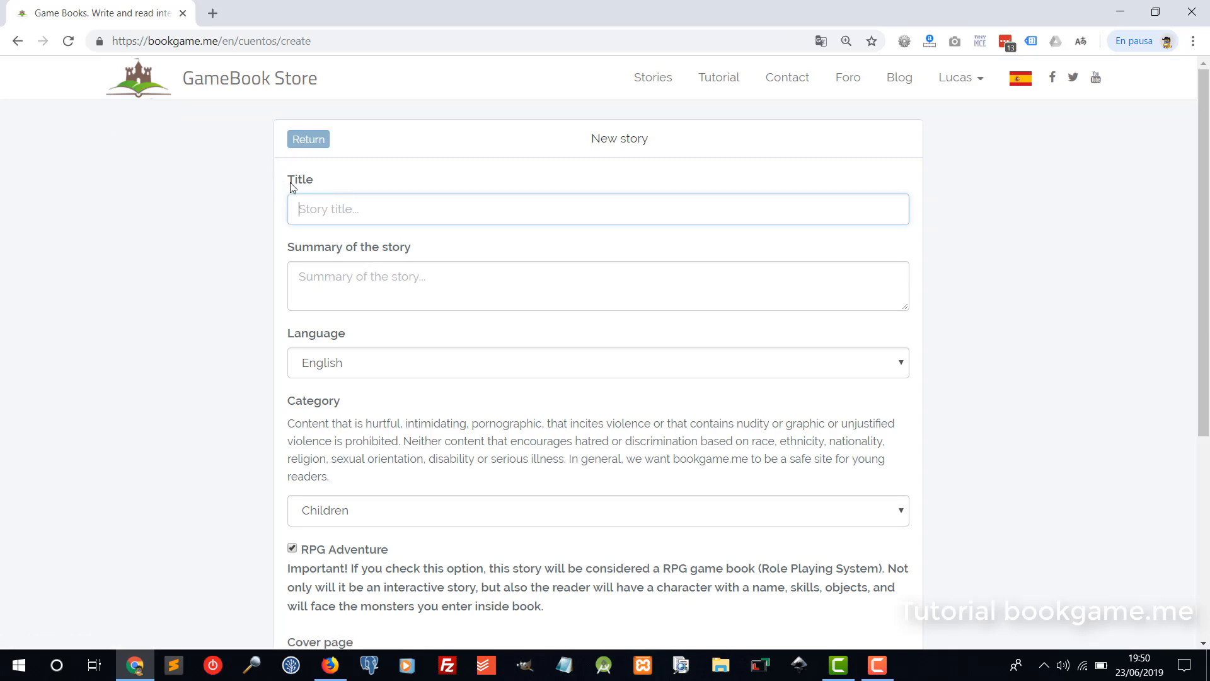
{"action": "type", "text": "Example"}
{"action": "left_click", "coordinate": [386, 289]}
{"action": "scroll", "coordinate": [157, 335], "scroll_direction": "down", "scroll_amount": 3}
{"action": "scroll", "coordinate": [318, 356], "scroll_direction": "down", "scroll_amount": 3}
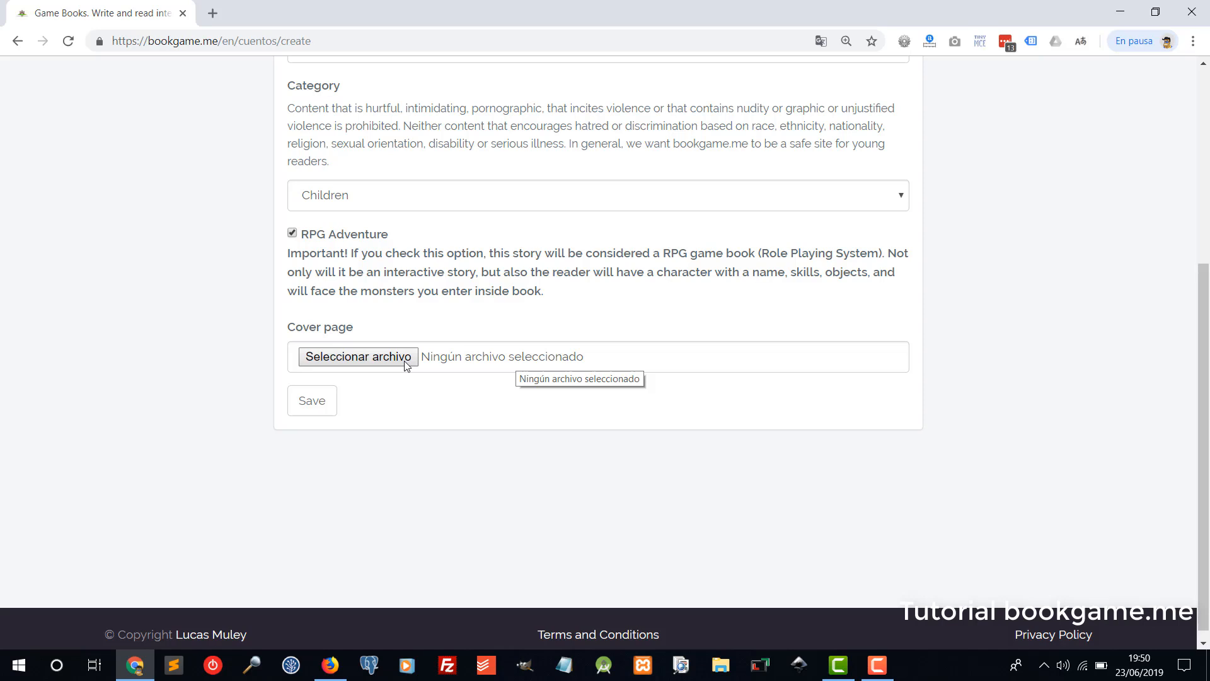
{"action": "left_click", "coordinate": [325, 404]}
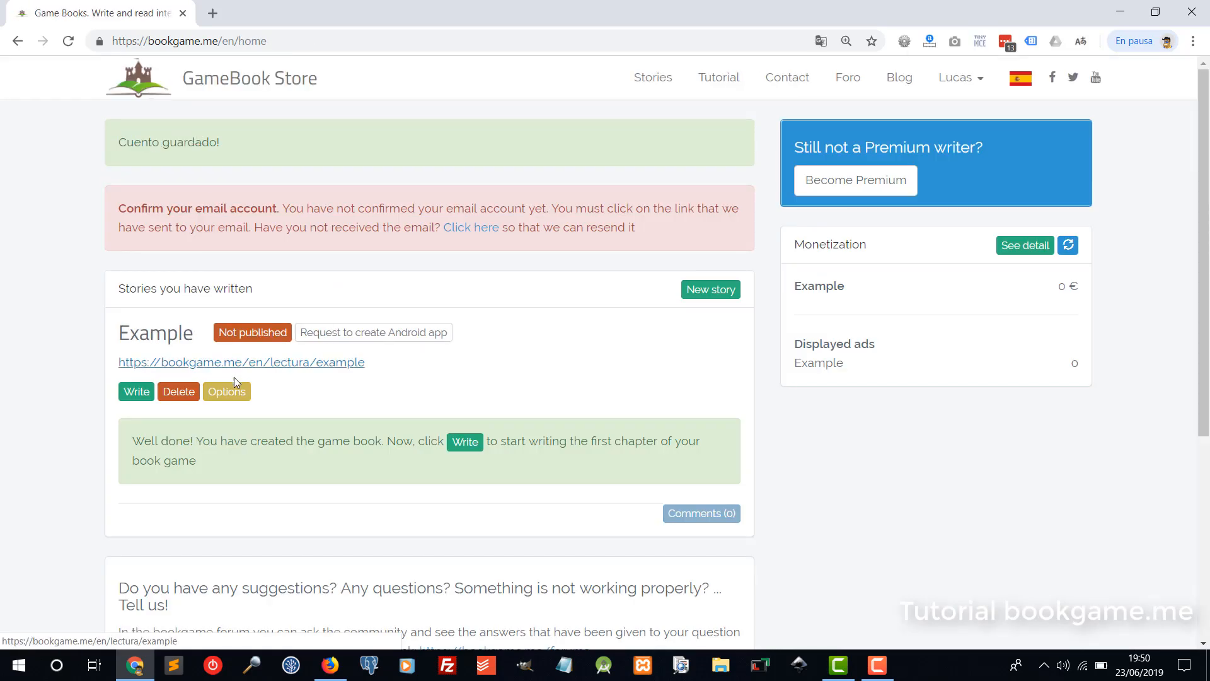
{"action": "scroll", "coordinate": [236, 377], "scroll_direction": "down", "scroll_amount": 3}
{"action": "scroll", "coordinate": [228, 273], "scroll_direction": "up", "scroll_amount": 2}
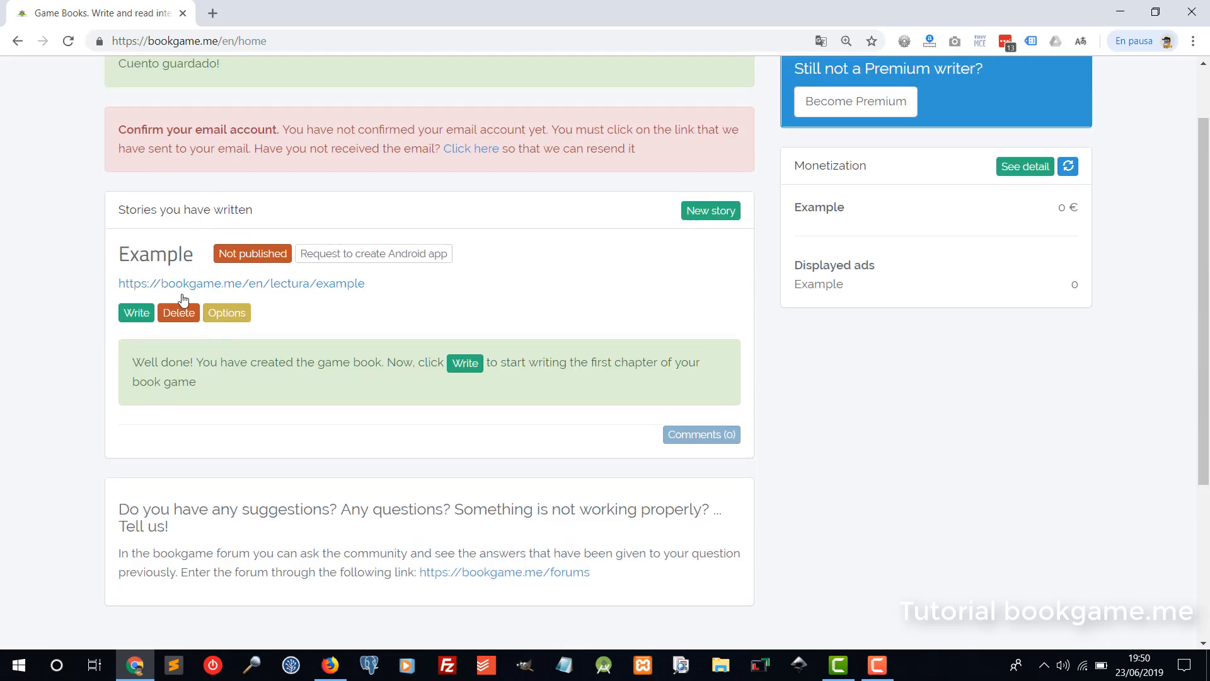
Add and save chapter number 1 titled 'Title 1' in the Example story.
{"action": "left_click", "coordinate": [136, 313]}
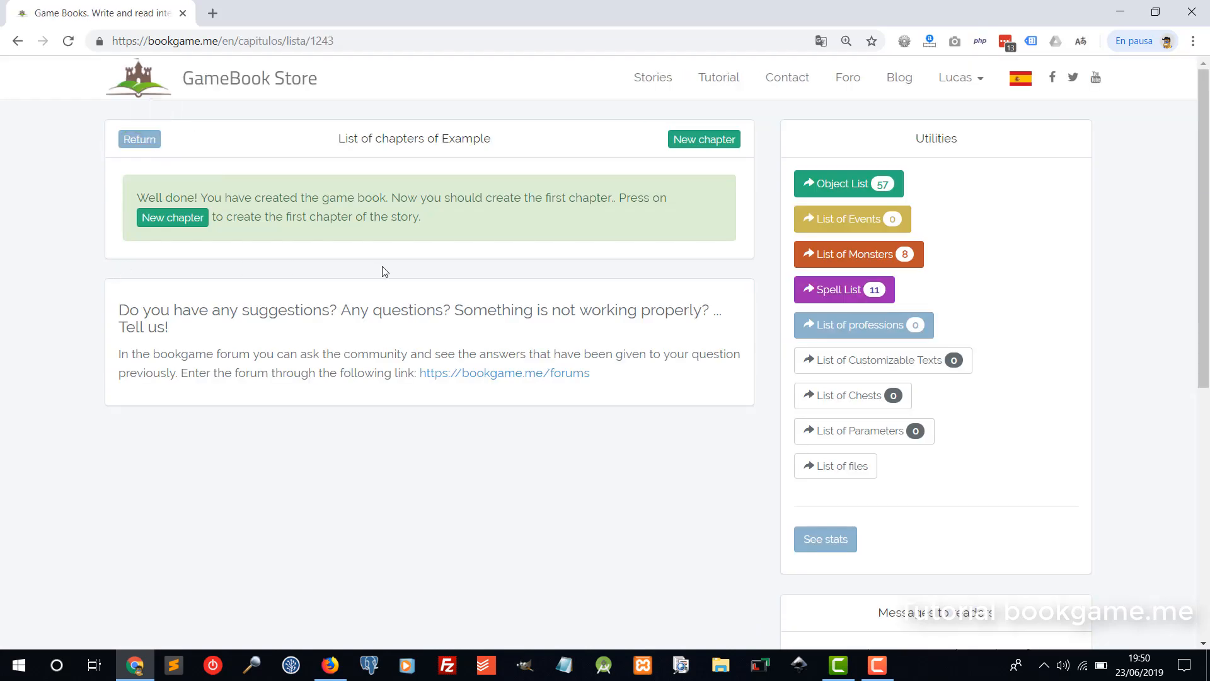
{"action": "left_click", "coordinate": [703, 140]}
{"action": "left_click", "coordinate": [336, 211]}
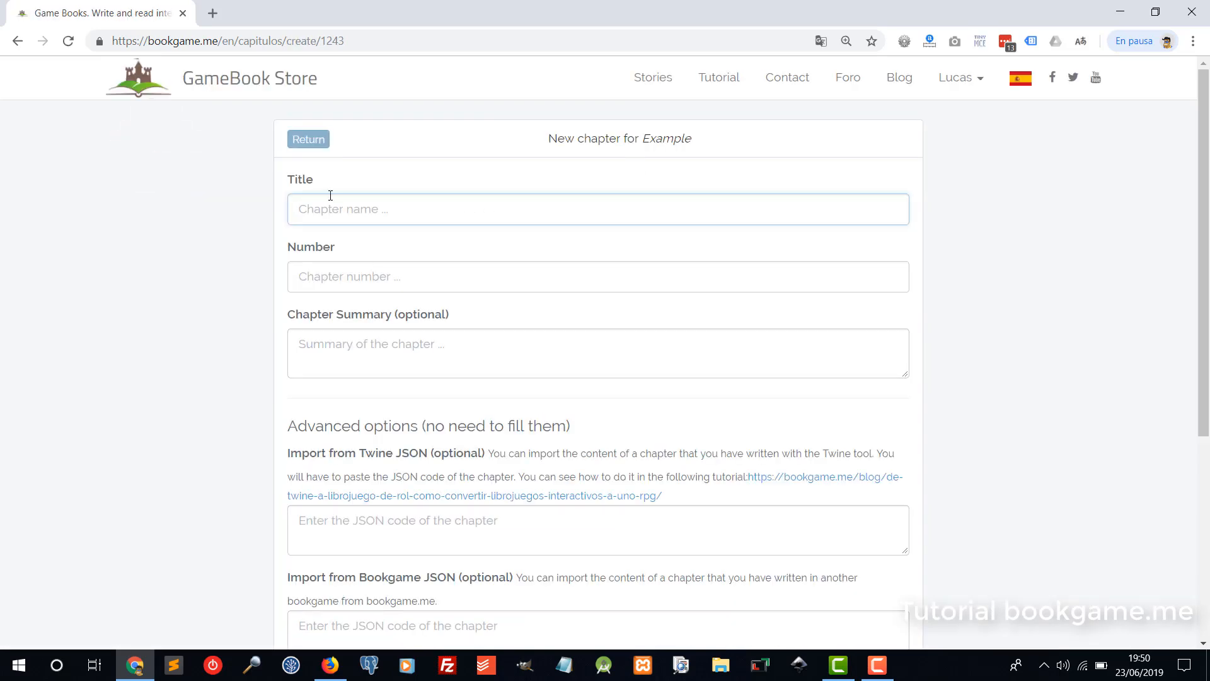
{"action": "type", "text": "Title 1"}
{"action": "key", "text": "Tab"}
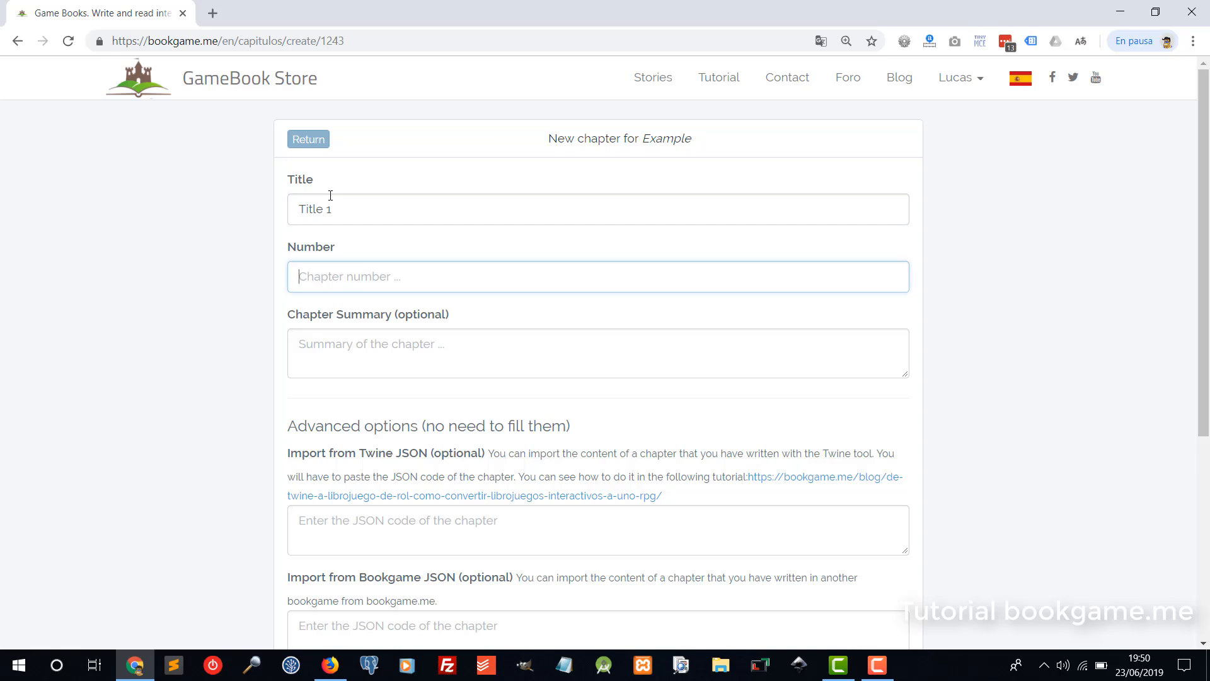
{"action": "type", "text": "1"}
{"action": "double_click", "coordinate": [303, 286]}
{"action": "left_click", "coordinate": [347, 369]}
{"action": "scroll", "coordinate": [222, 428], "scroll_direction": "down", "scroll_amount": 4}
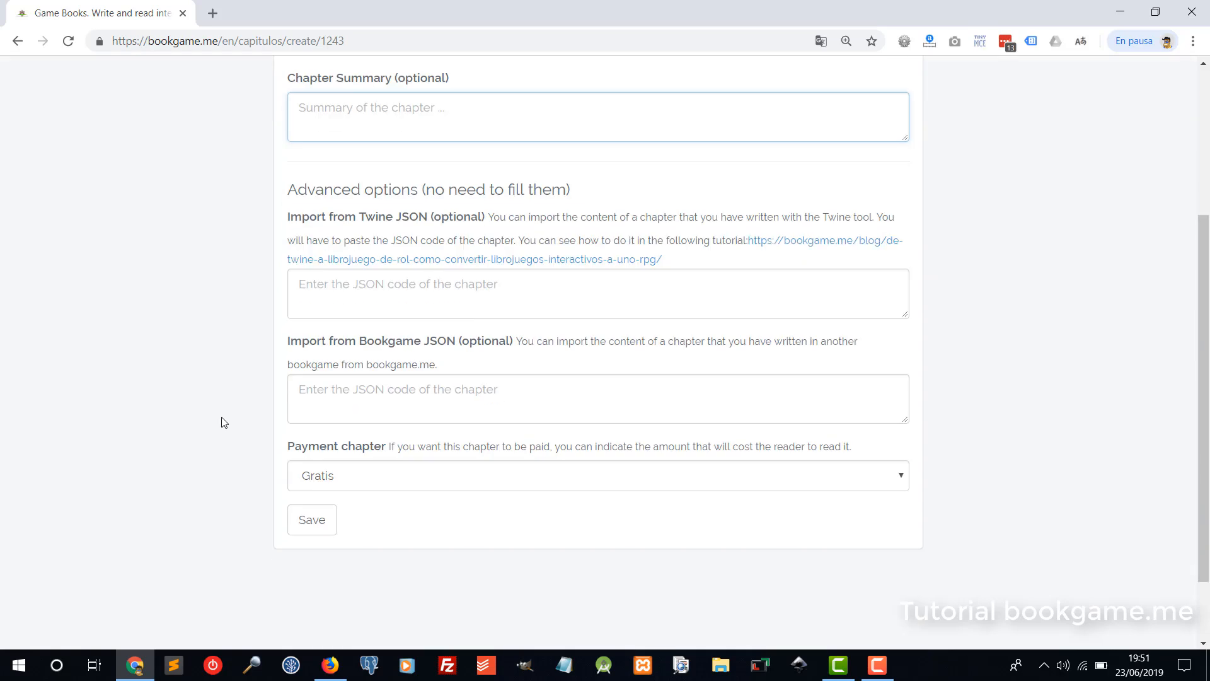
{"action": "left_click", "coordinate": [311, 525]}
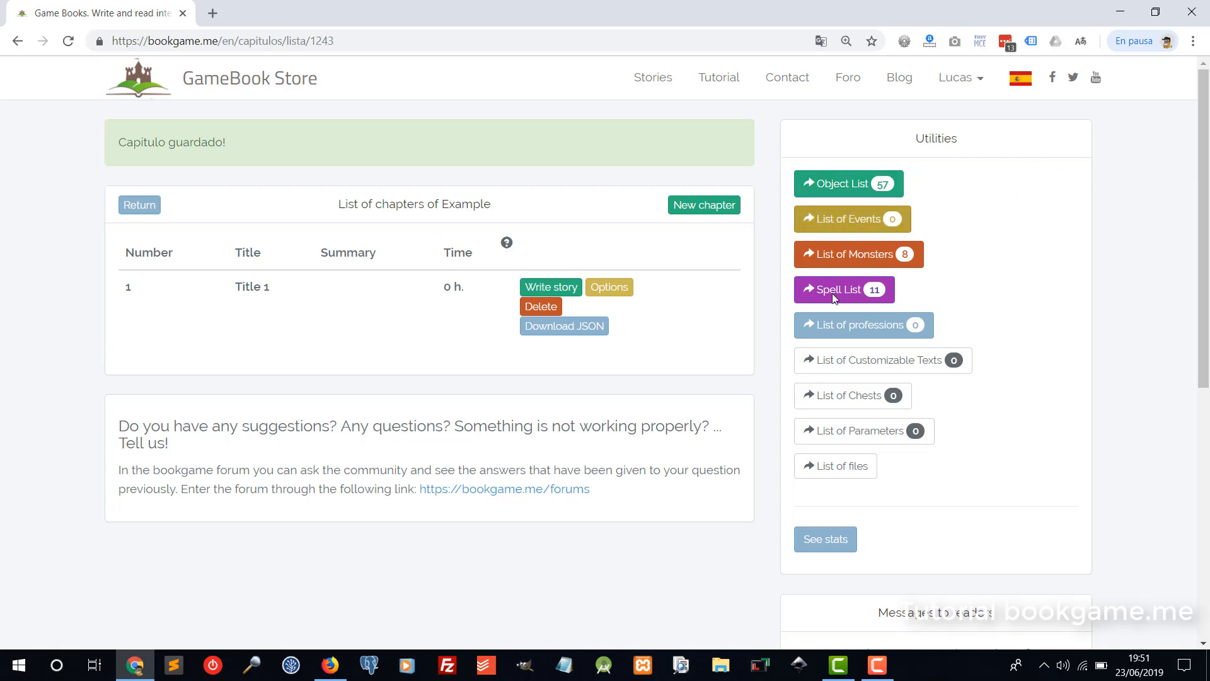
Browse Example's default weapons, shields, helmets, armour, potions and cloaks, then return to the chapters.
{"action": "left_click", "coordinate": [829, 189]}
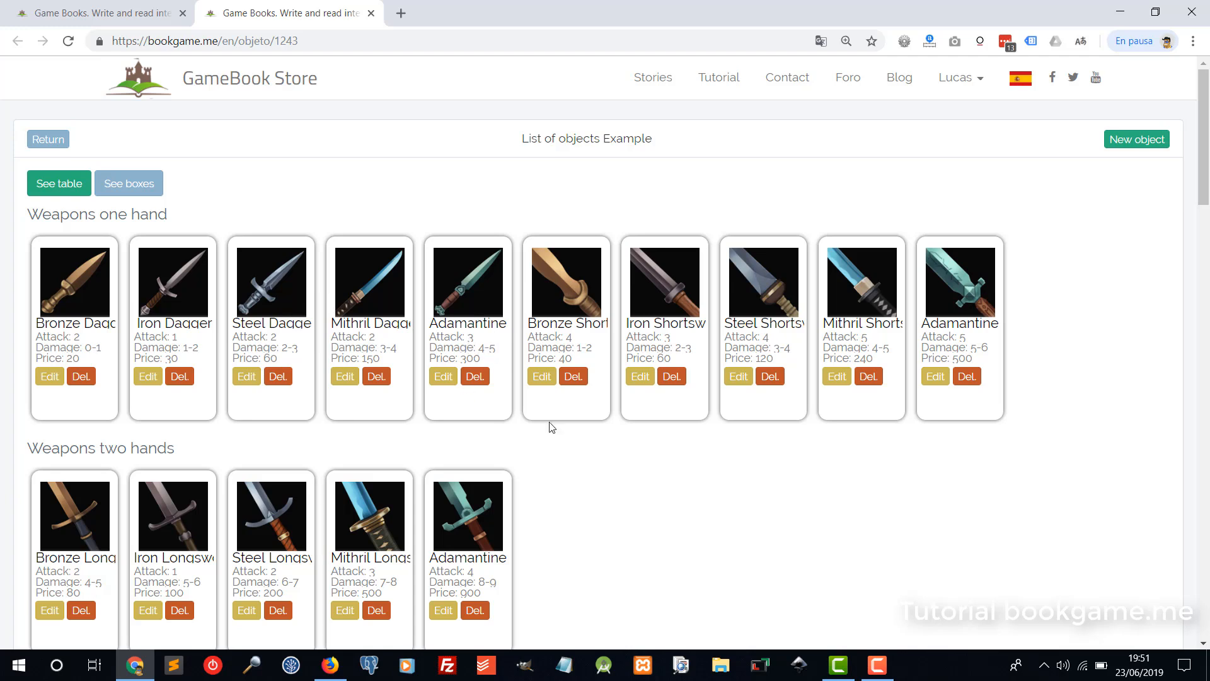
{"action": "scroll", "coordinate": [533, 406], "scroll_direction": "down", "scroll_amount": 3}
{"action": "scroll", "coordinate": [146, 208], "scroll_direction": "up", "scroll_amount": 3}
{"action": "scroll", "coordinate": [146, 271], "scroll_direction": "down", "scroll_amount": 9}
{"action": "scroll", "coordinate": [155, 305], "scroll_direction": "down", "scroll_amount": 1}
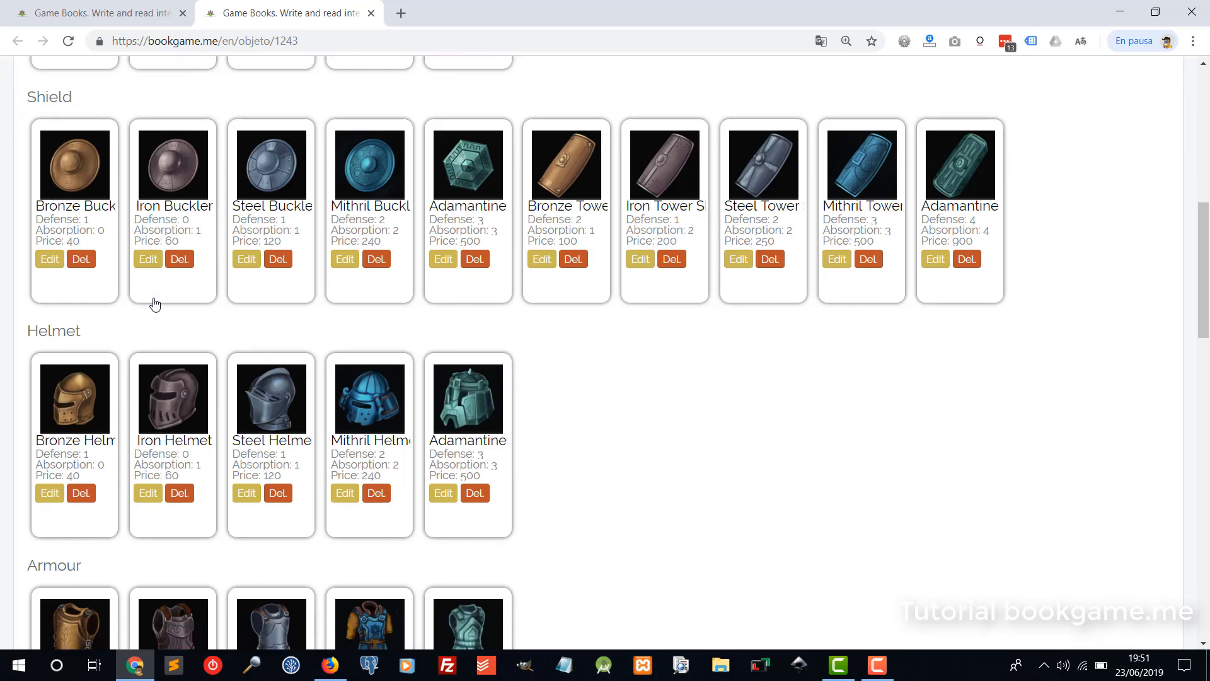
{"action": "scroll", "coordinate": [154, 305], "scroll_direction": "down", "scroll_amount": 13}
{"action": "scroll", "coordinate": [133, 300], "scroll_direction": "up", "scroll_amount": 1}
{"action": "scroll", "coordinate": [183, 321], "scroll_direction": "down", "scroll_amount": 4}
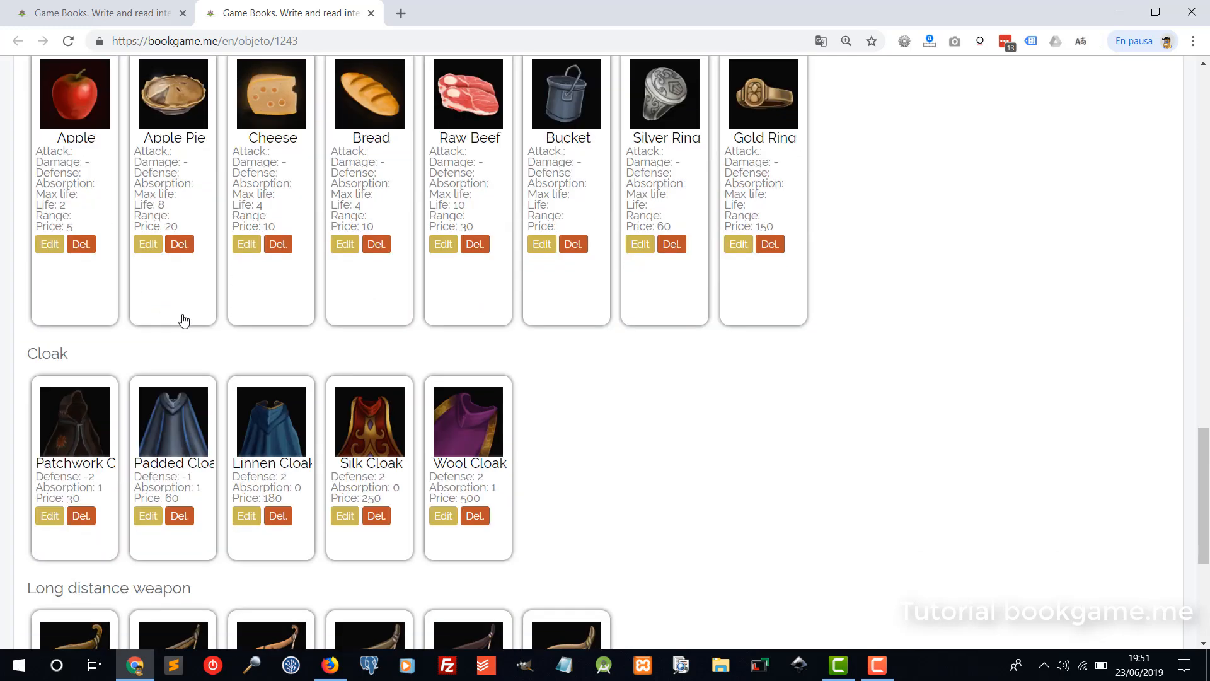
{"action": "scroll", "coordinate": [183, 321], "scroll_direction": "down", "scroll_amount": 3}
{"action": "scroll", "coordinate": [305, 306], "scroll_direction": "up", "scroll_amount": 12}
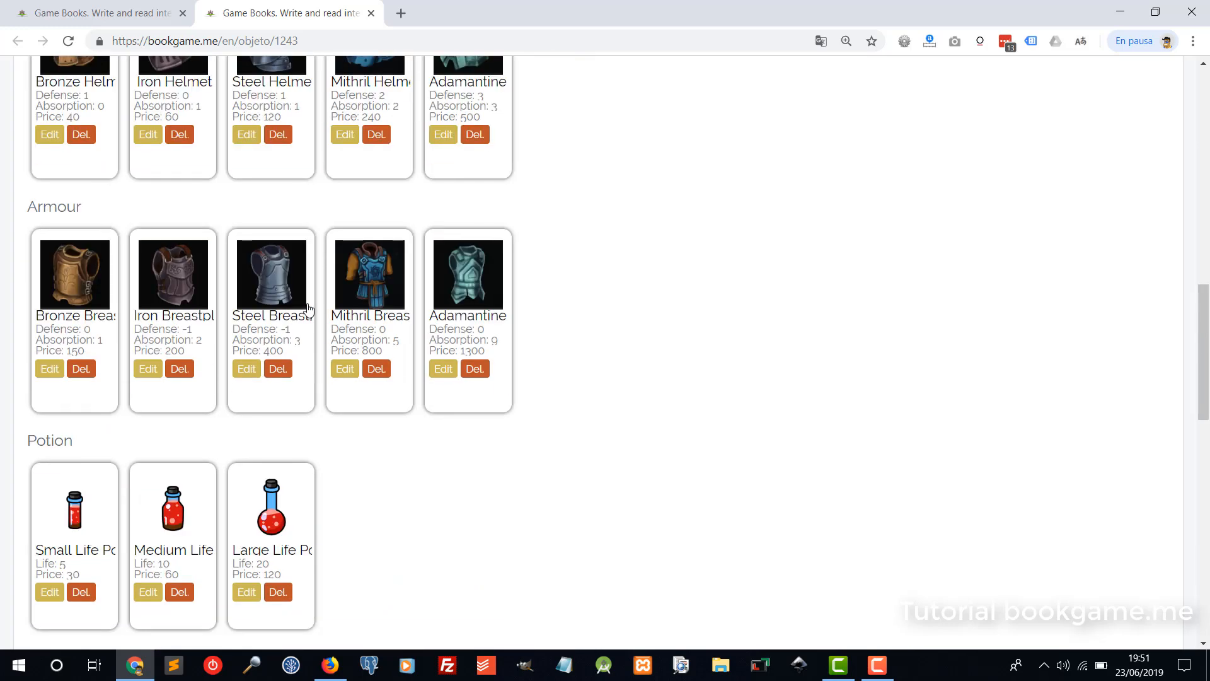
{"action": "scroll", "coordinate": [309, 308], "scroll_direction": "up", "scroll_amount": 10}
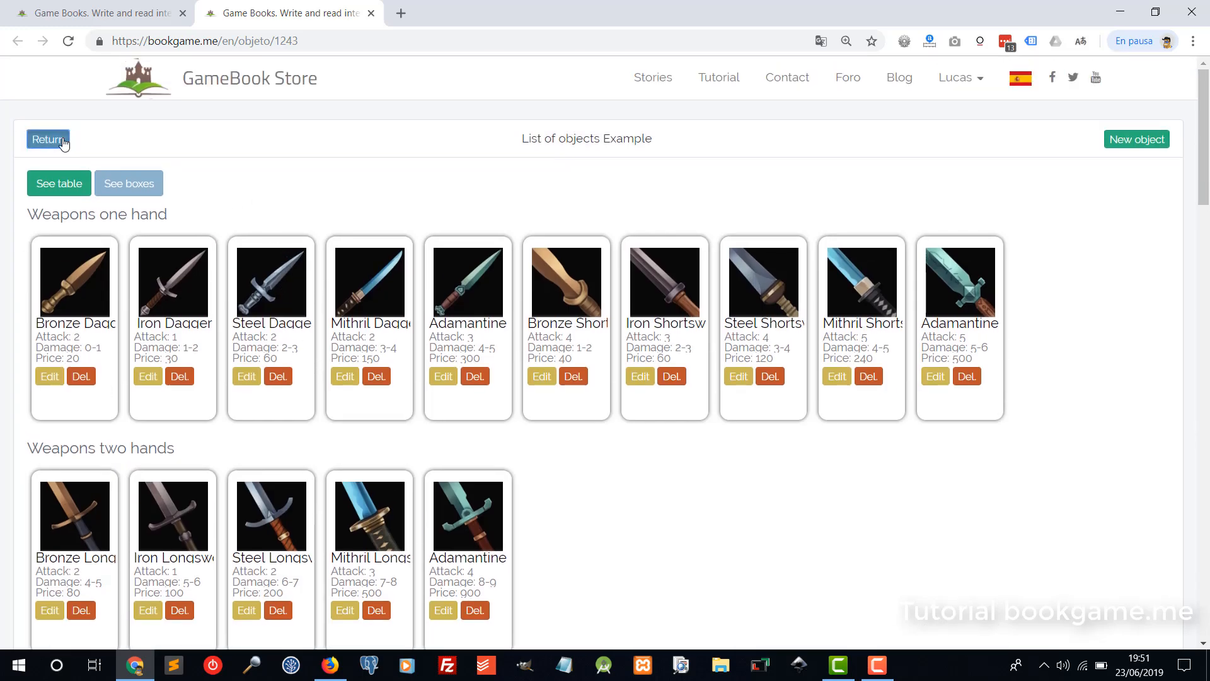
{"action": "left_click", "coordinate": [63, 143]}
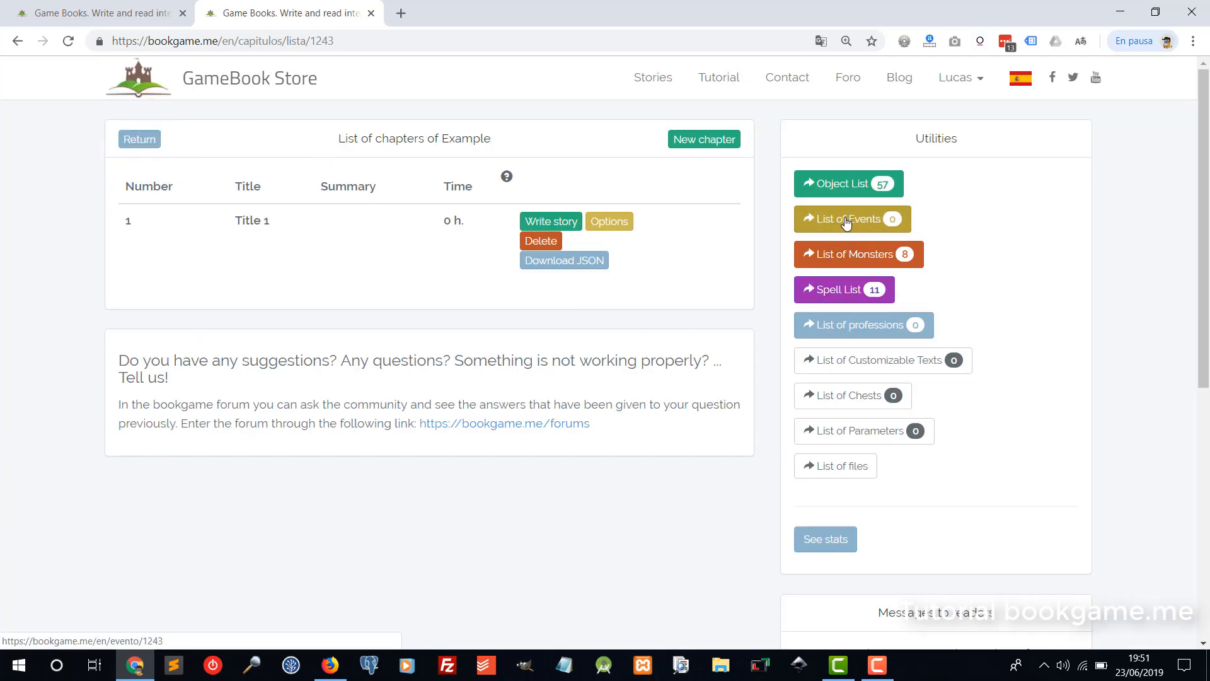
{"action": "left_click", "coordinate": [835, 262]}
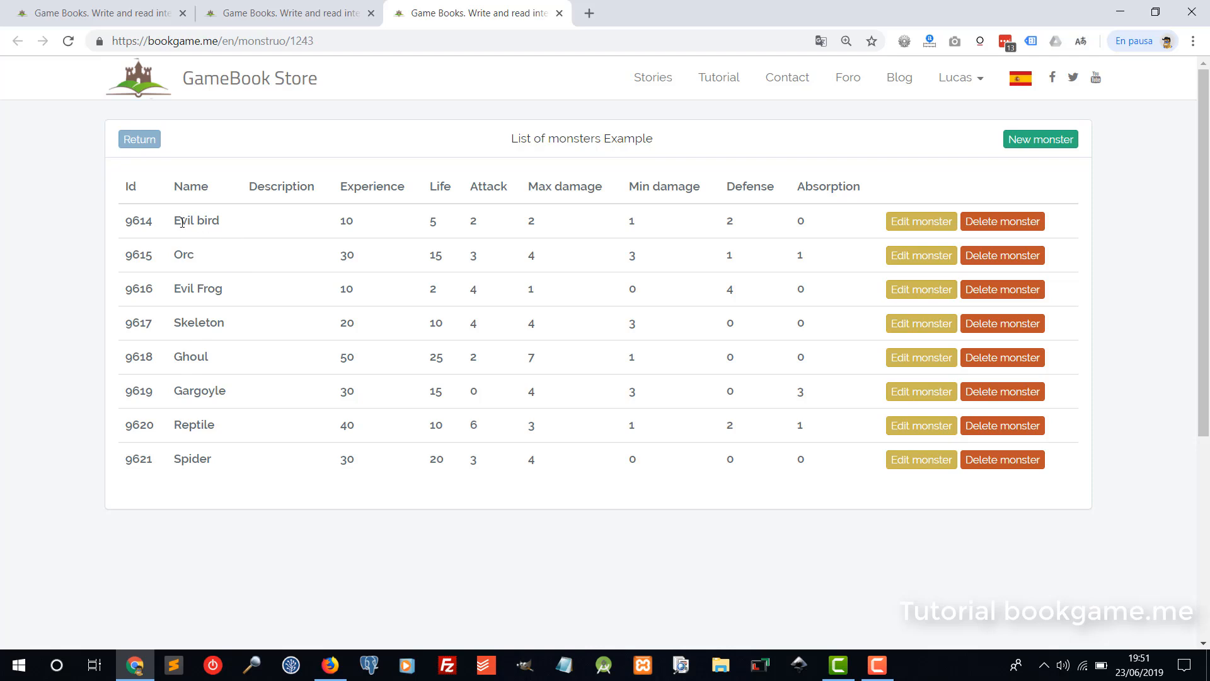
{"action": "left_click", "coordinate": [250, 21]}
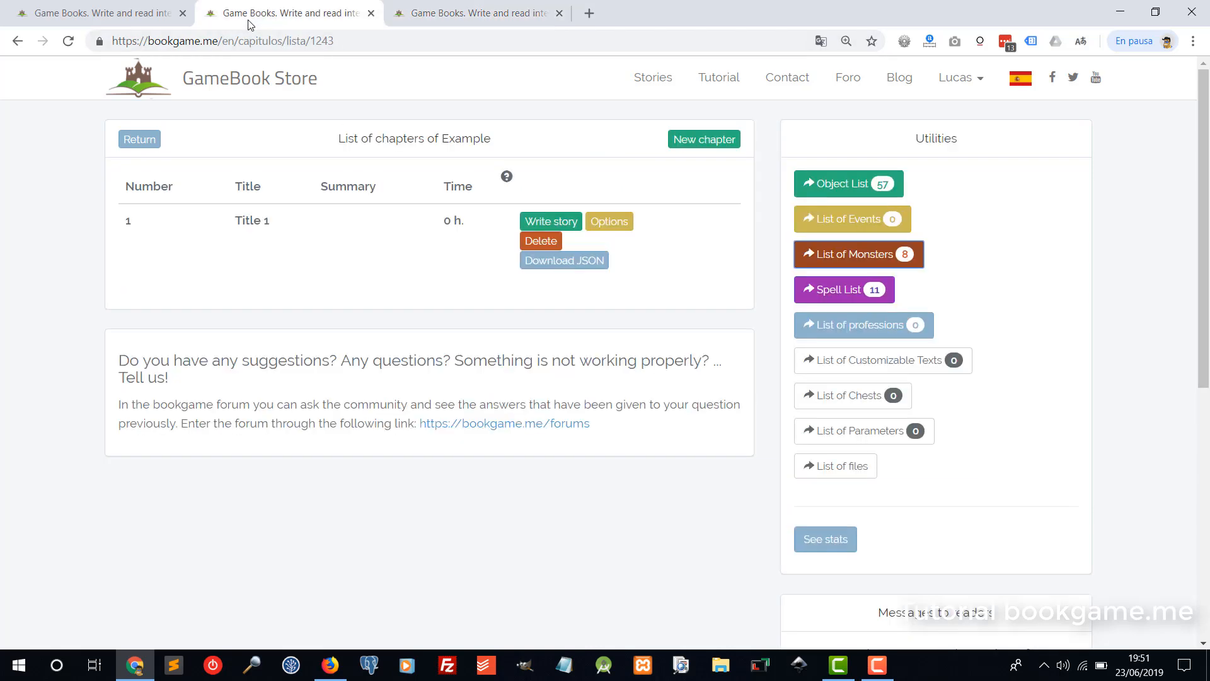
{"action": "middle_click", "coordinate": [512, 23]}
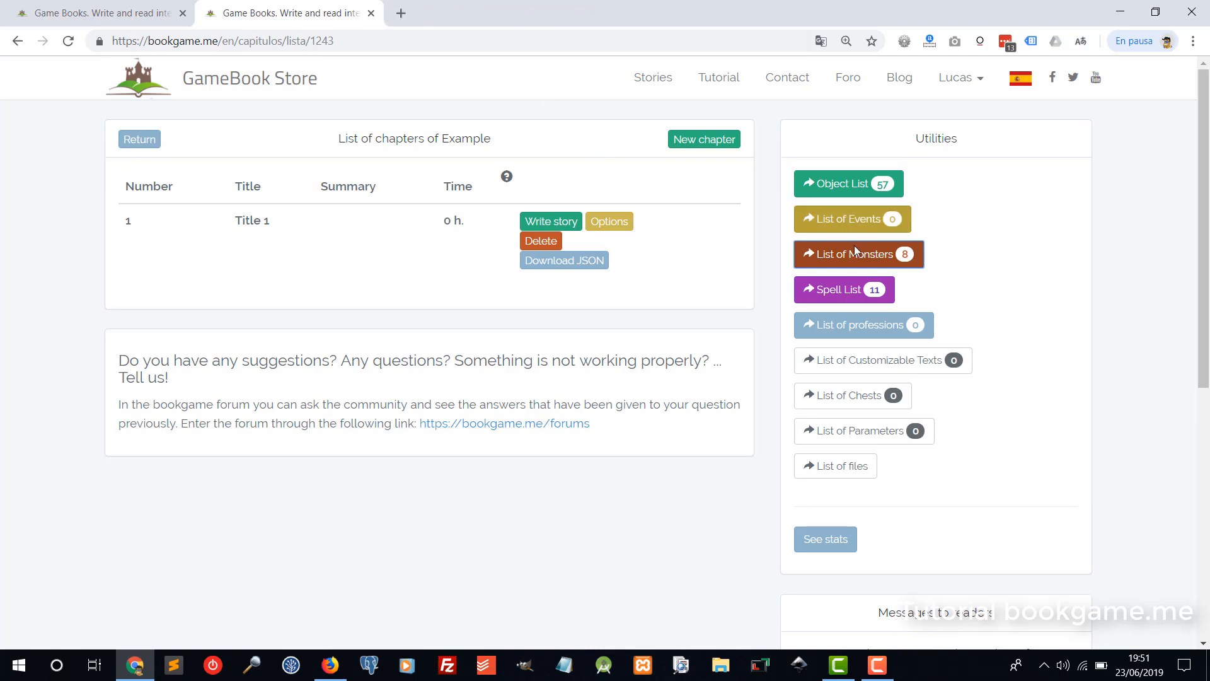
Review the 11 default spells, open Ice ray and cancel unchanged, then return to chapters.
{"action": "left_click", "coordinate": [874, 298]}
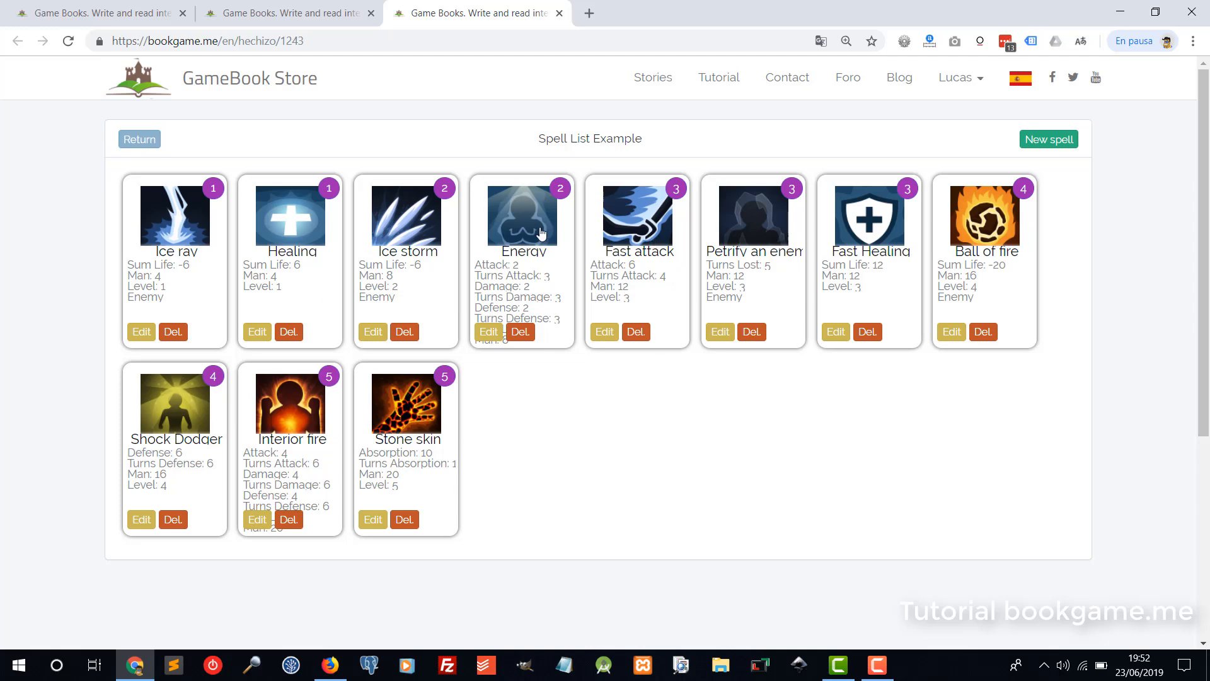
{"action": "left_click", "coordinate": [140, 334]}
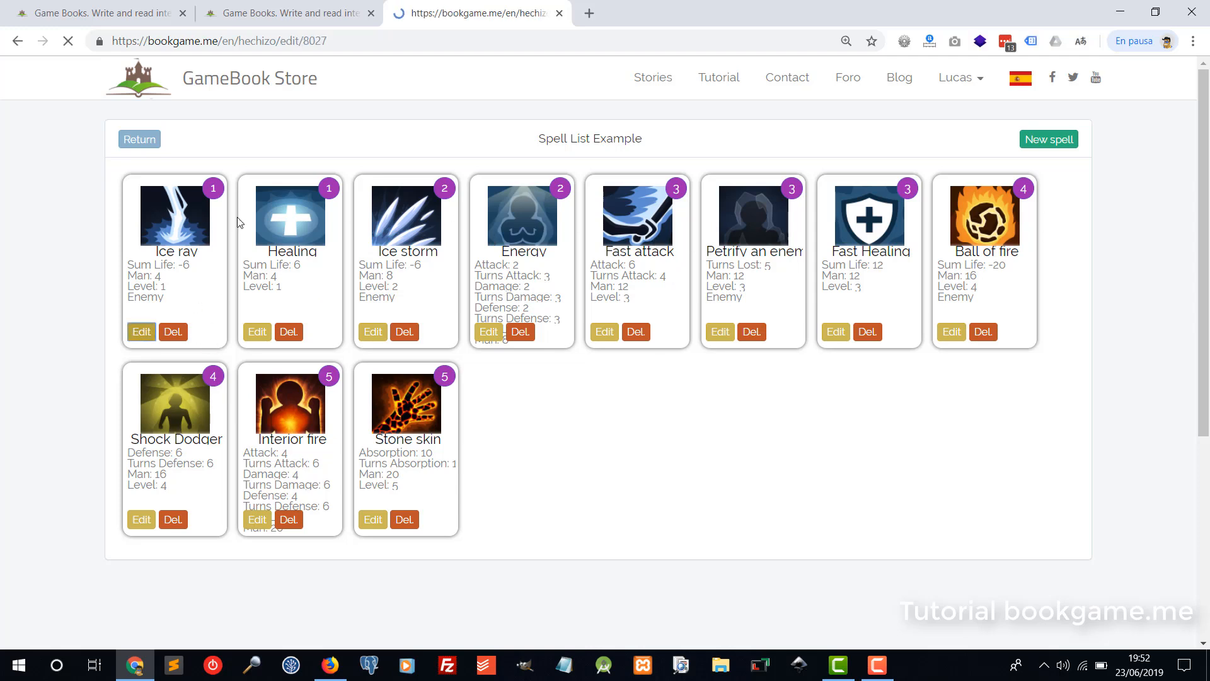
{"action": "scroll", "coordinate": [467, 352], "scroll_direction": "down", "scroll_amount": 10}
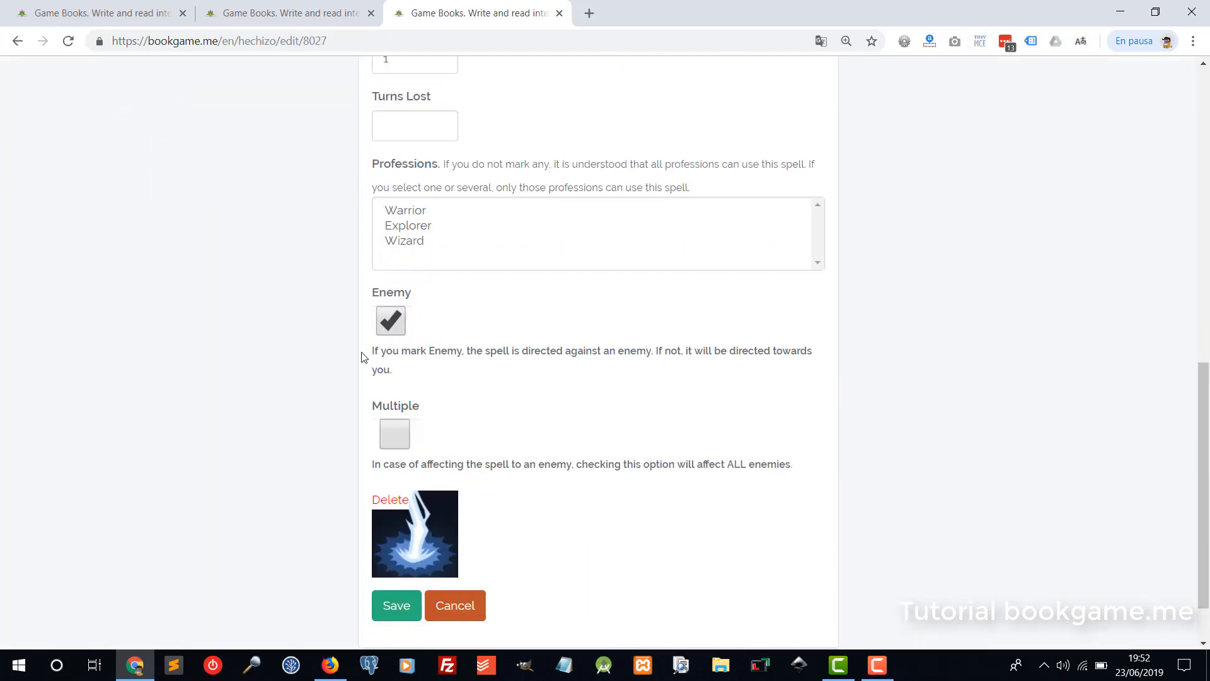
{"action": "scroll", "coordinate": [372, 410], "scroll_direction": "down", "scroll_amount": 2}
{"action": "left_click", "coordinate": [469, 542]}
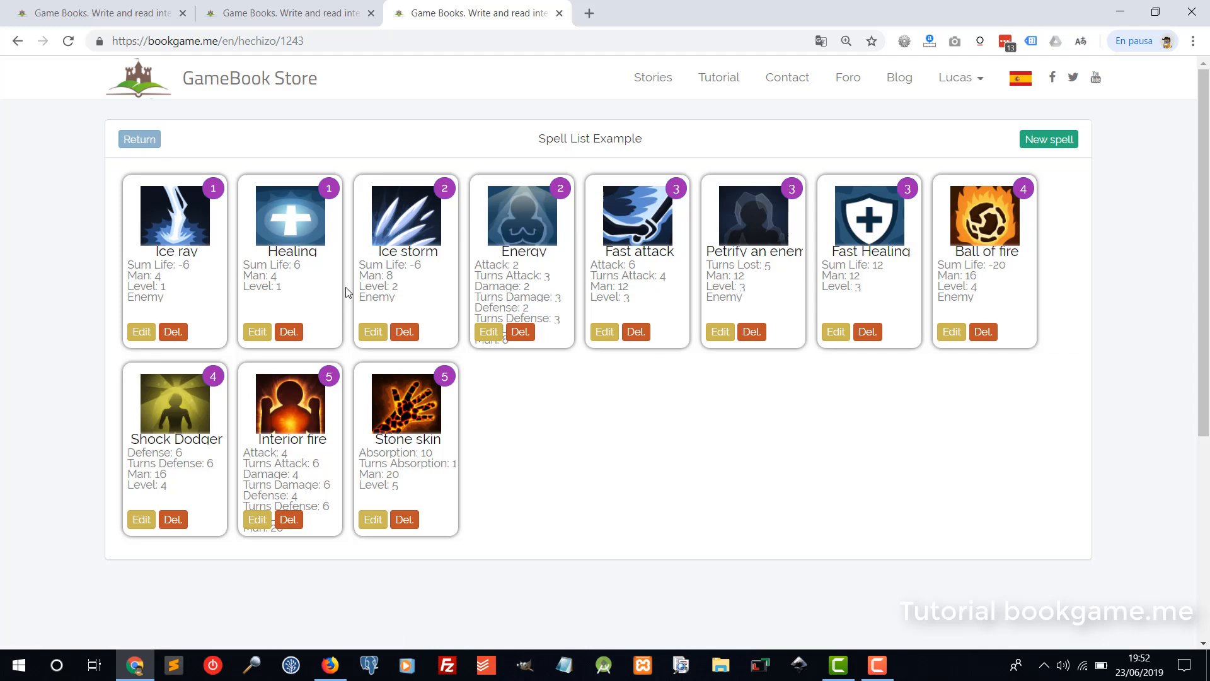
{"action": "left_click", "coordinate": [147, 141]}
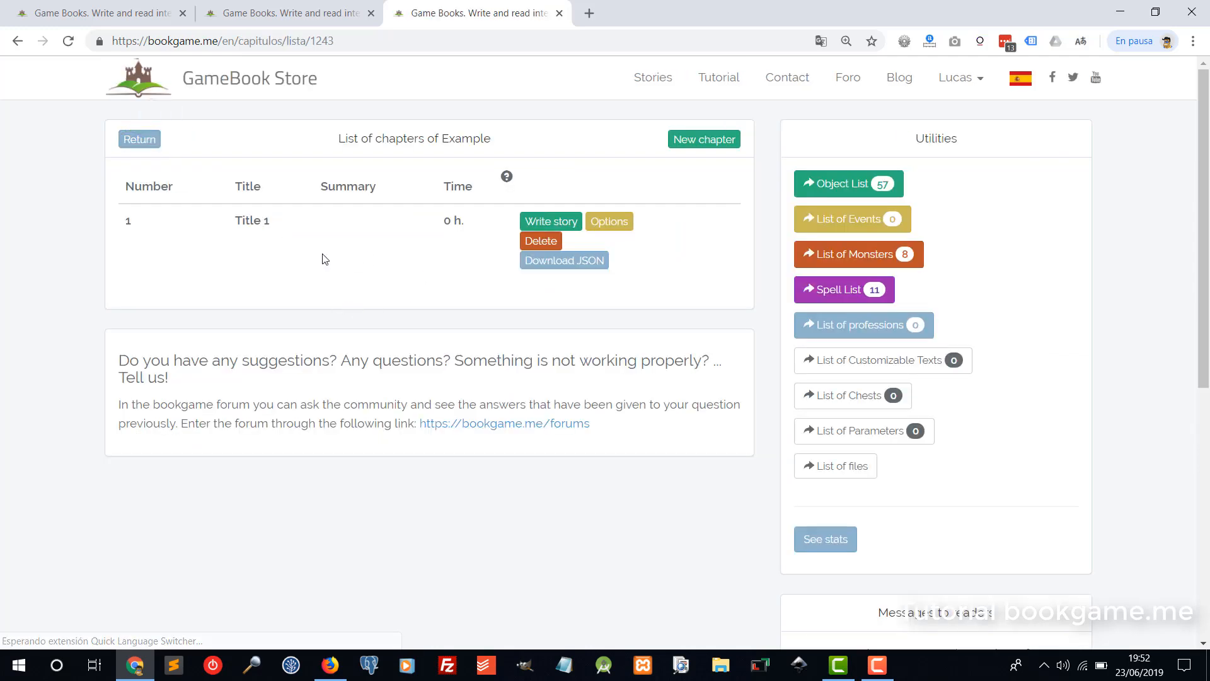
Open chapter Title 1's story graph and add a first page linked from First page.
{"action": "left_click", "coordinate": [552, 227]}
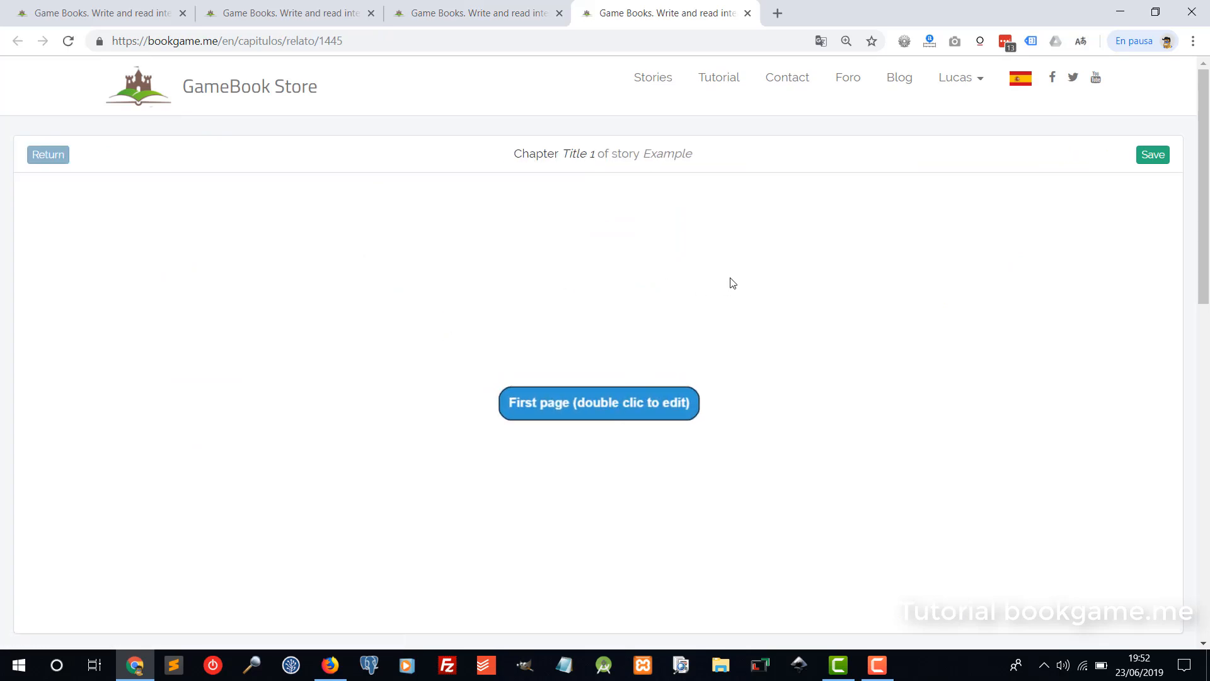
{"action": "left_click", "coordinate": [644, 393]}
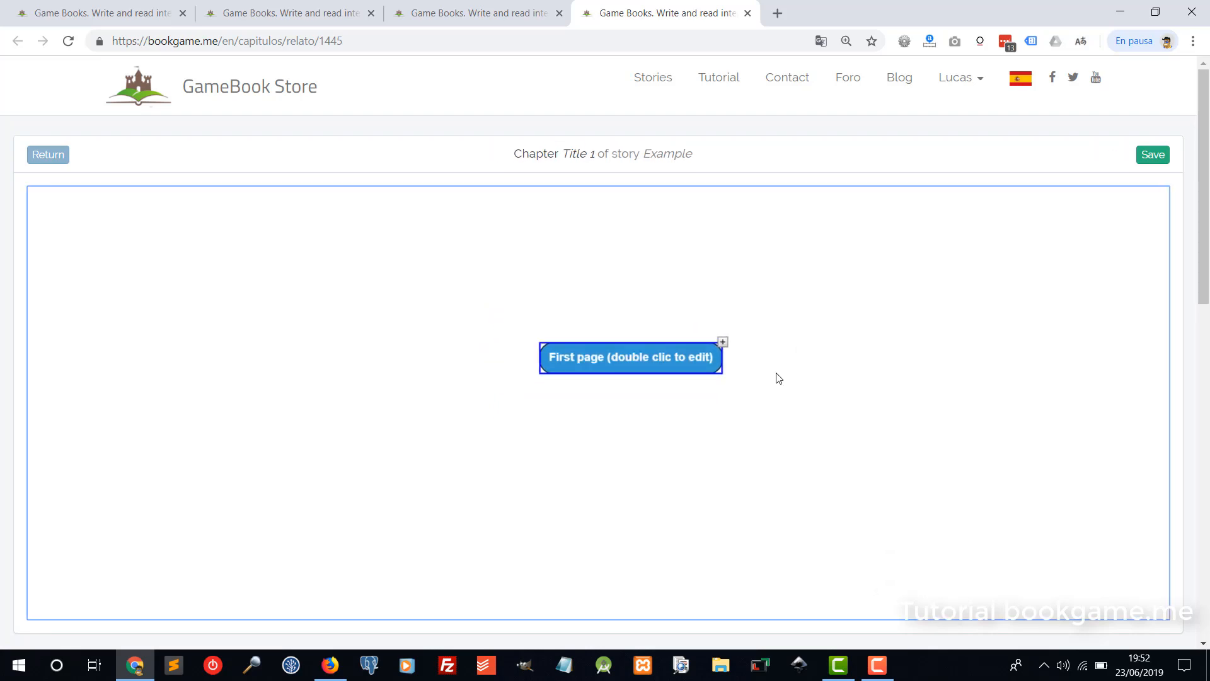
{"action": "left_click", "coordinate": [723, 347]}
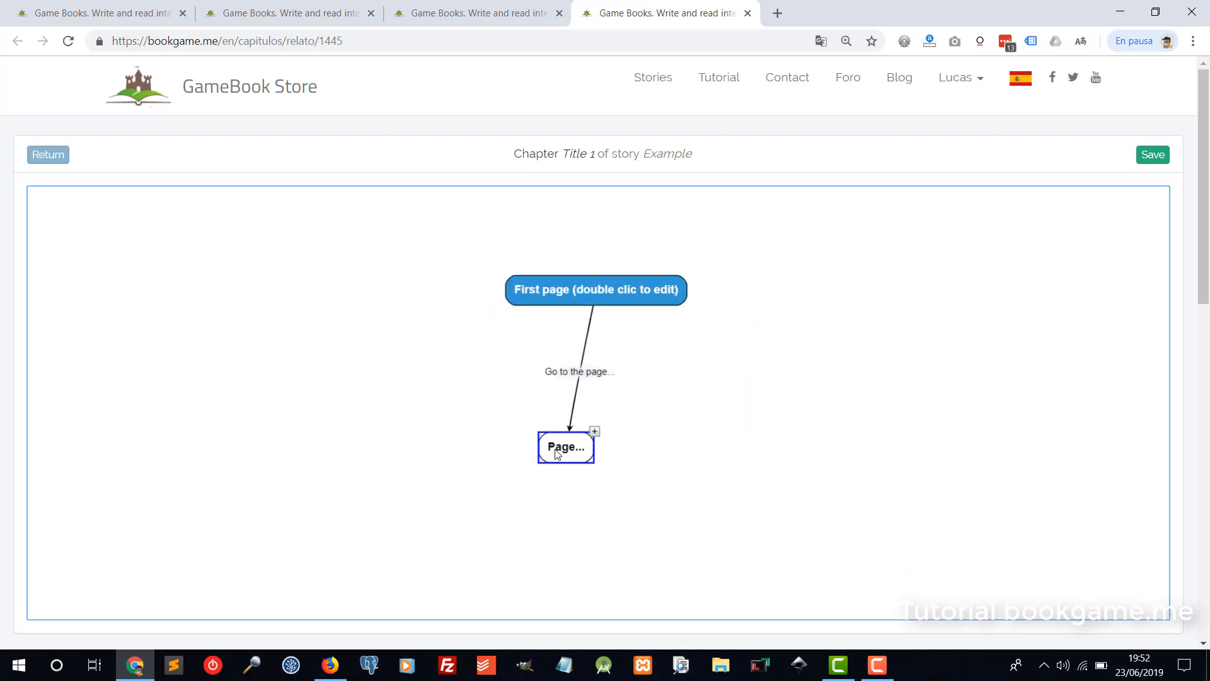
{"action": "left_click", "coordinate": [555, 374]}
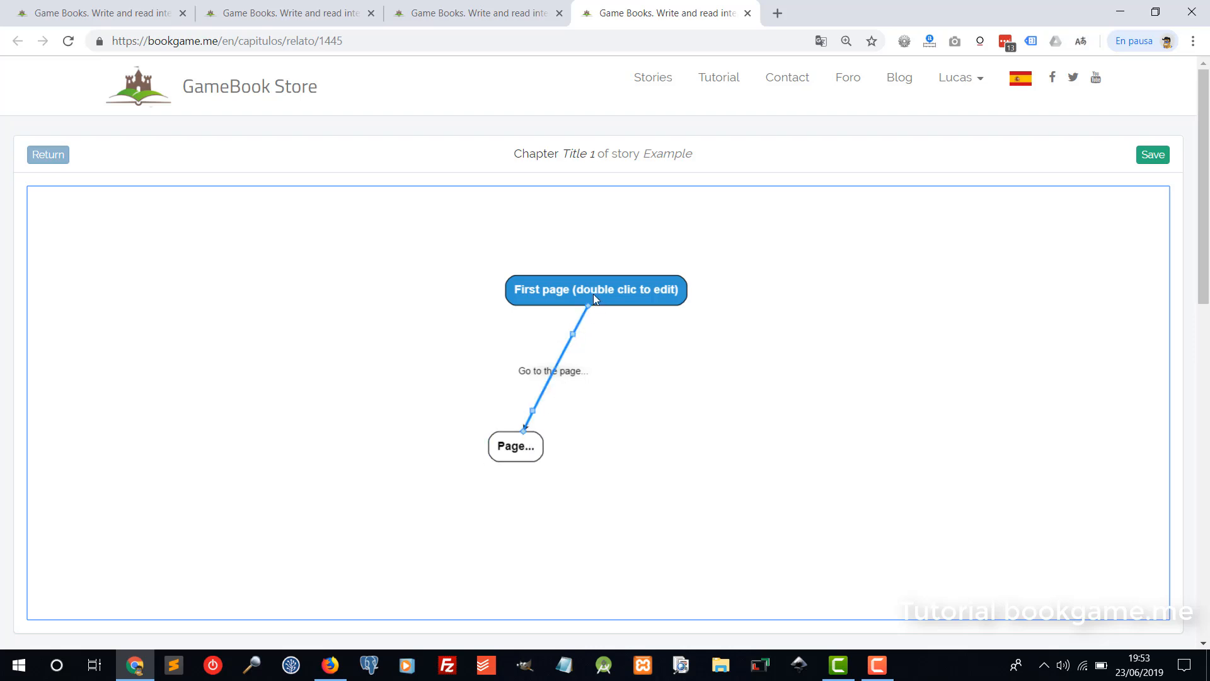
{"action": "left_click_drag", "start_coordinate": [592, 294], "coordinate": [662, 291]}
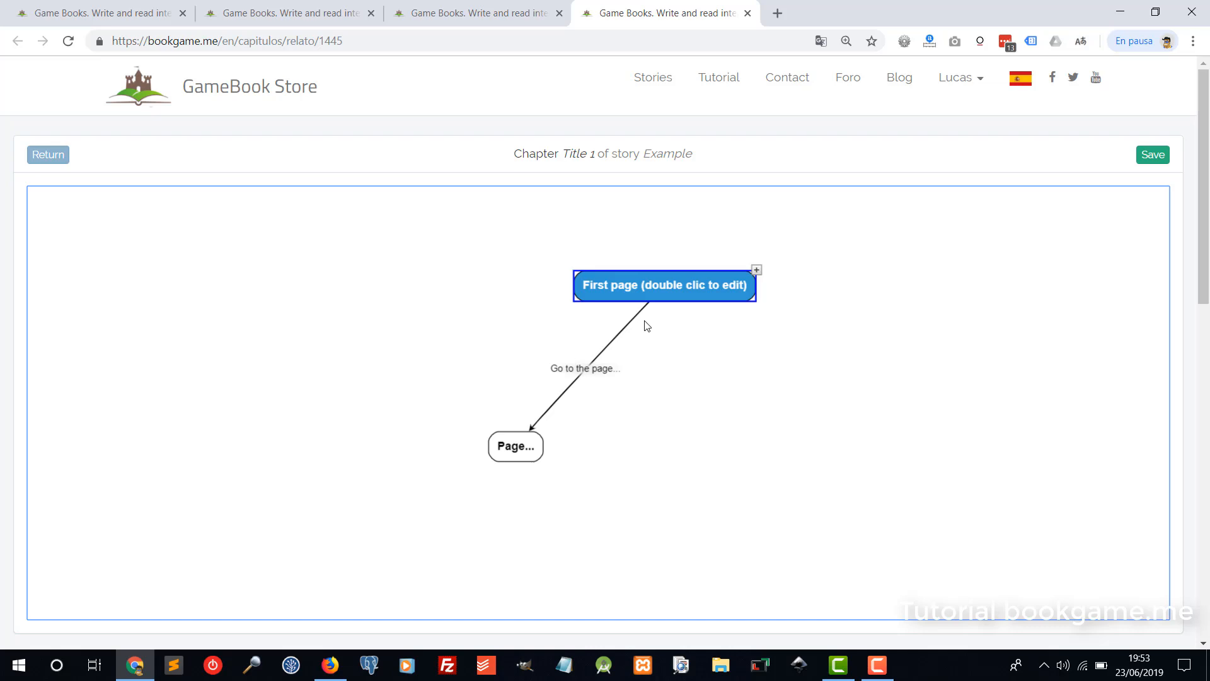
Add a second page linked from First page and arrange the nodes.
{"action": "left_click", "coordinate": [756, 270]}
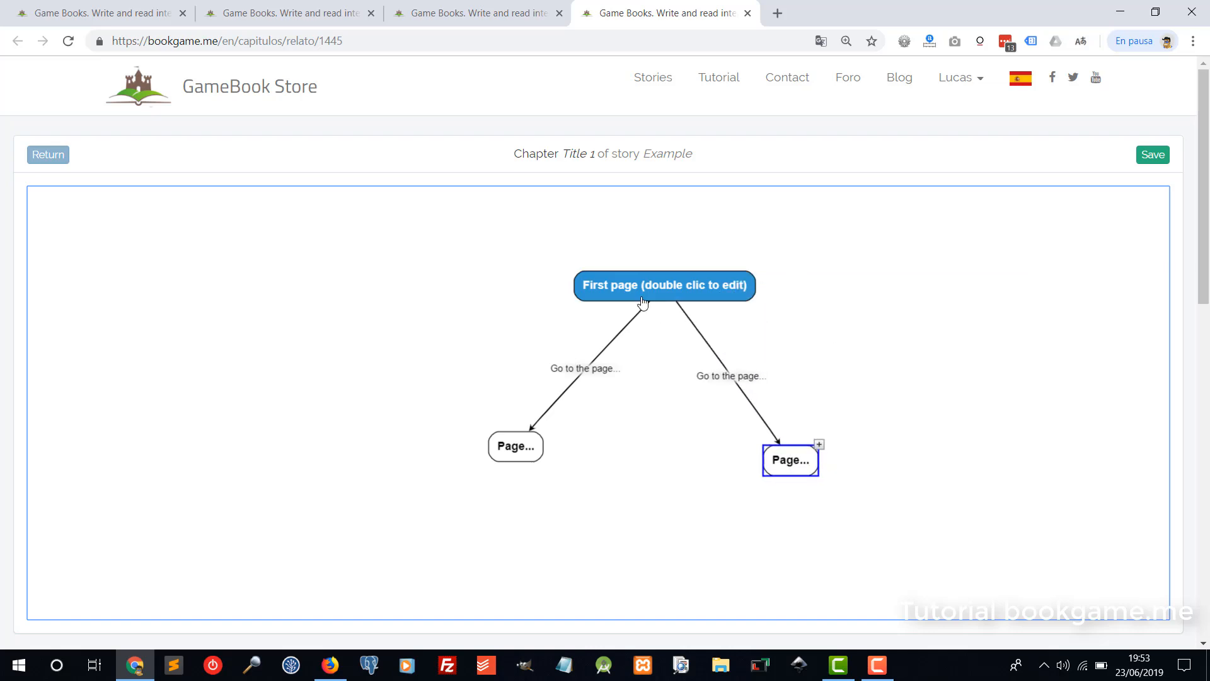
{"action": "left_click_drag", "start_coordinate": [644, 289], "coordinate": [643, 260]}
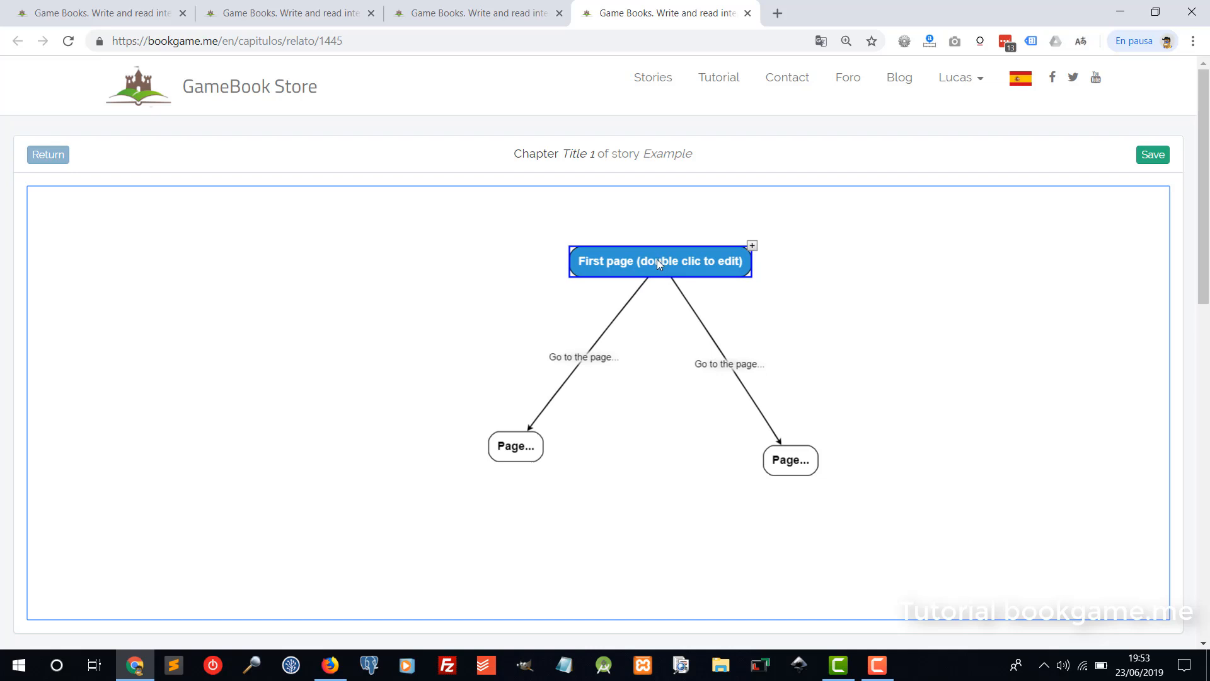
{"action": "left_click_drag", "start_coordinate": [653, 261], "coordinate": [648, 250]}
{"action": "left_click", "coordinate": [579, 358]}
{"action": "left_click", "coordinate": [709, 360]}
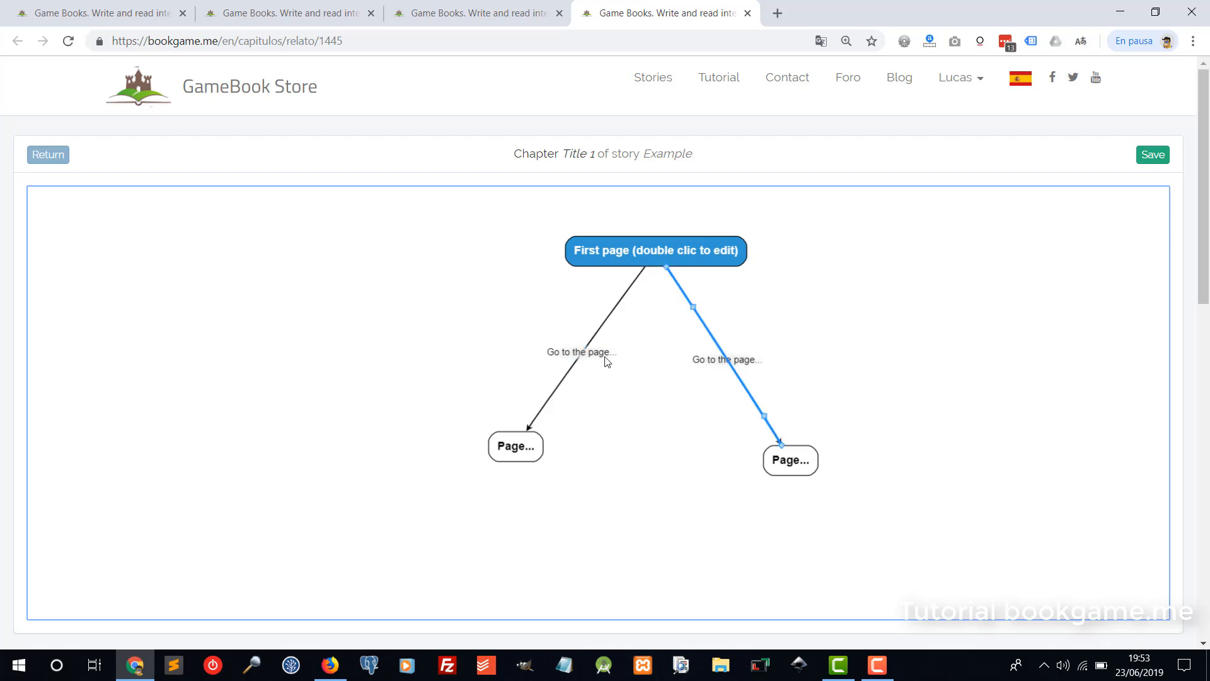
{"action": "left_click", "coordinate": [654, 251]}
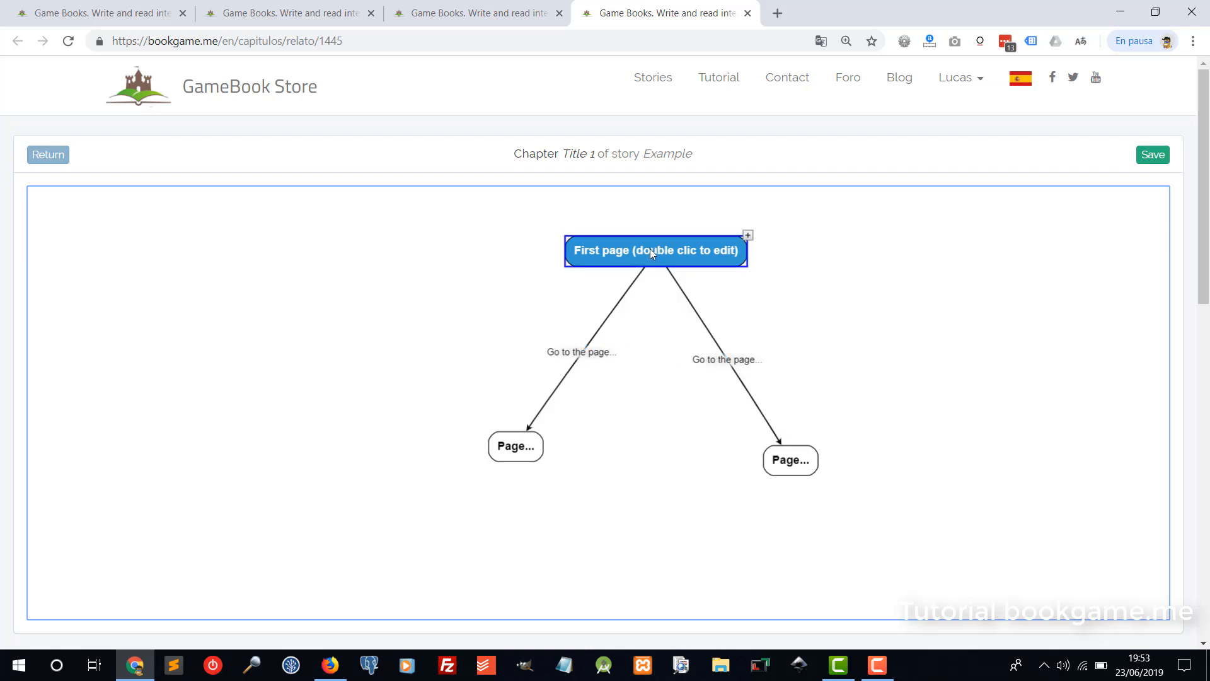
Retitle the first page 'The beggining'.
{"action": "double_click", "coordinate": [649, 250]}
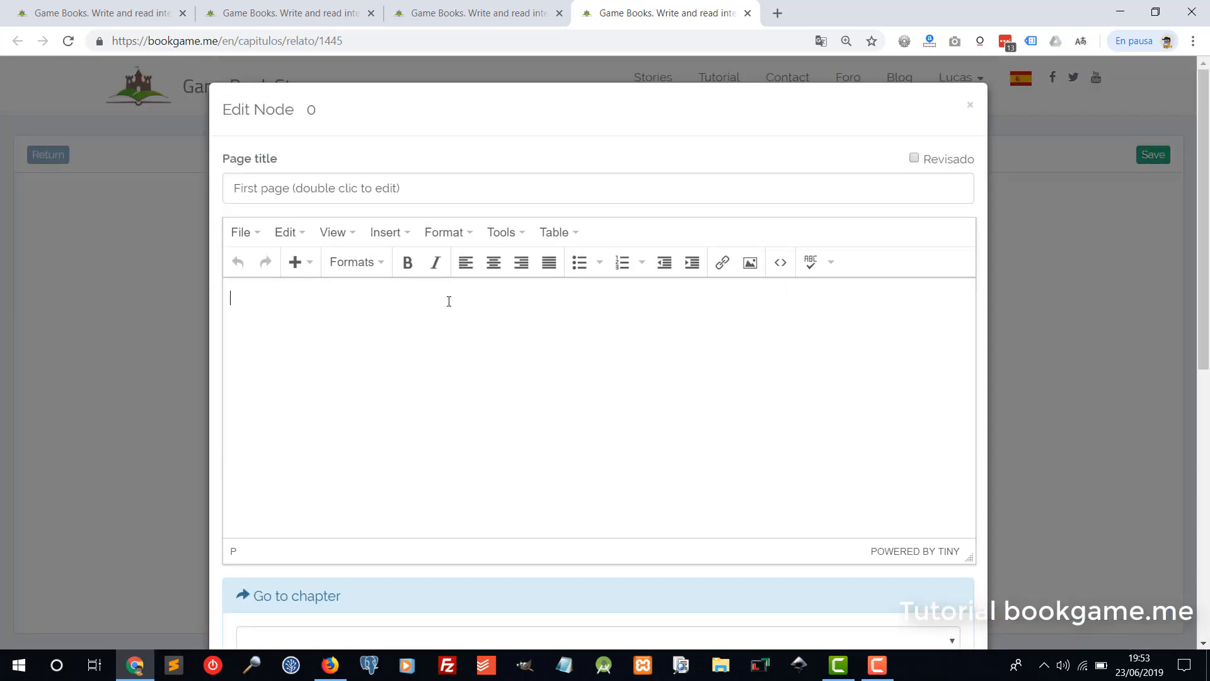
{"action": "left_click", "coordinate": [322, 189]}
{"action": "key", "text": "BackSpace"}
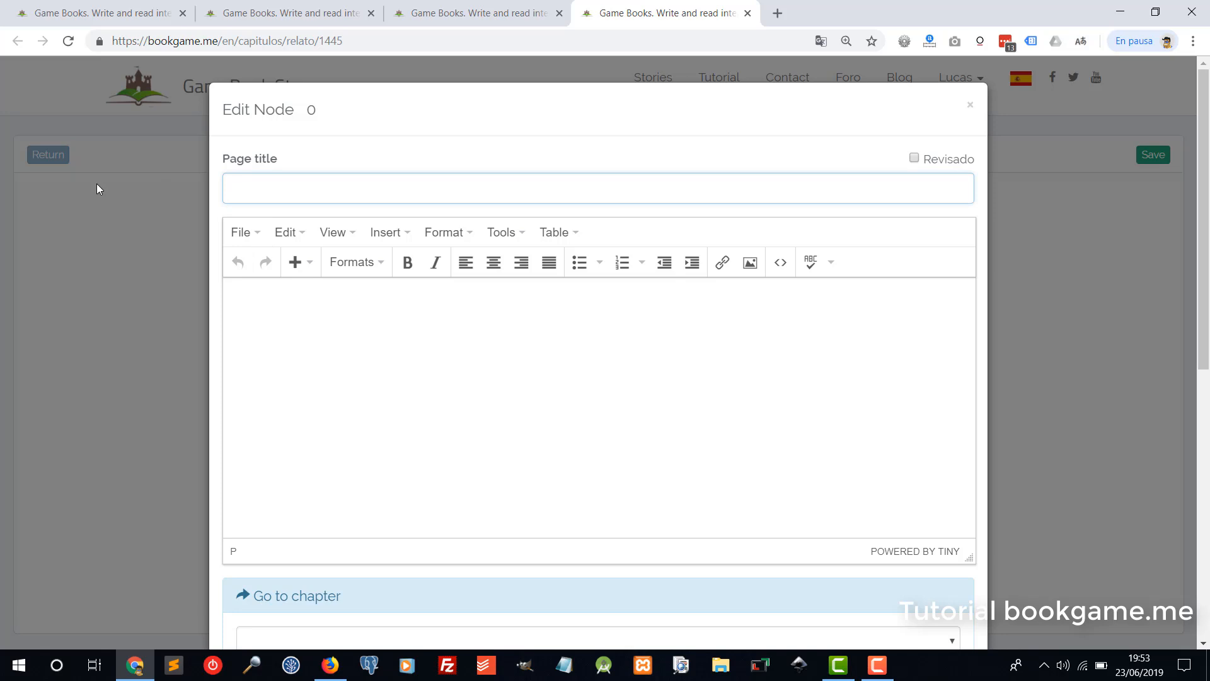
{"action": "type", "text": "The beggining"}
Give the first page the body text 'Once upon a time, blable' and save it.
{"action": "left_click", "coordinate": [351, 329]}
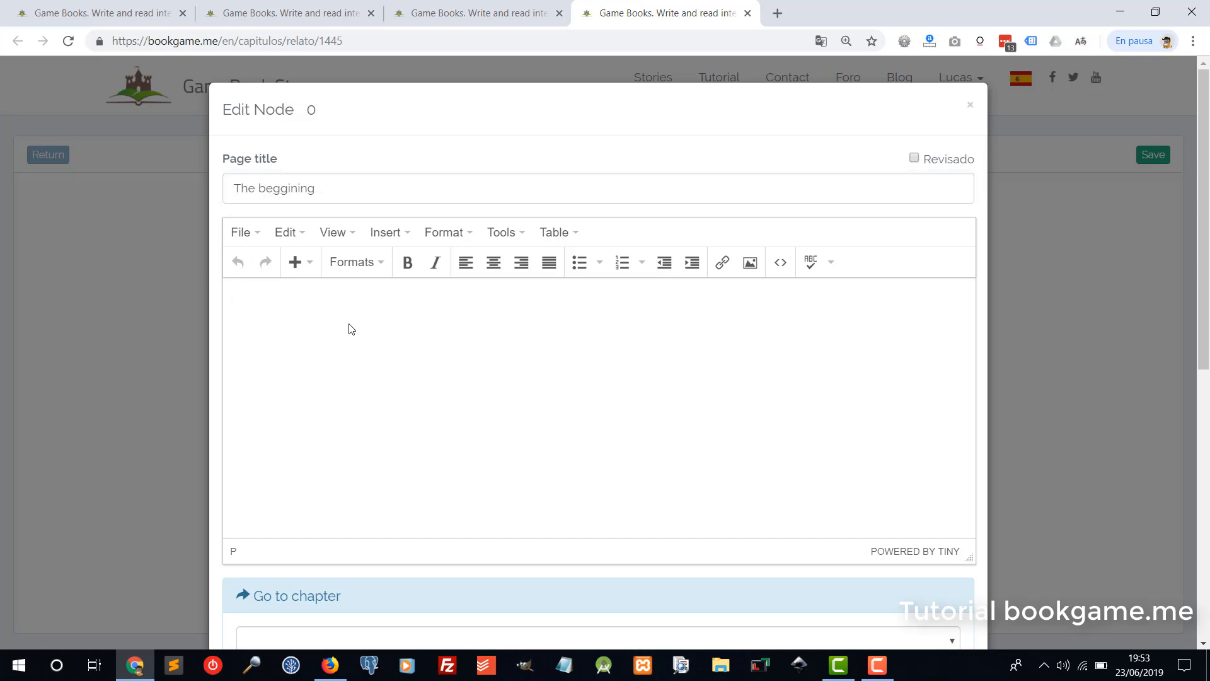
{"action": "type", "text": "Once upon a time"}
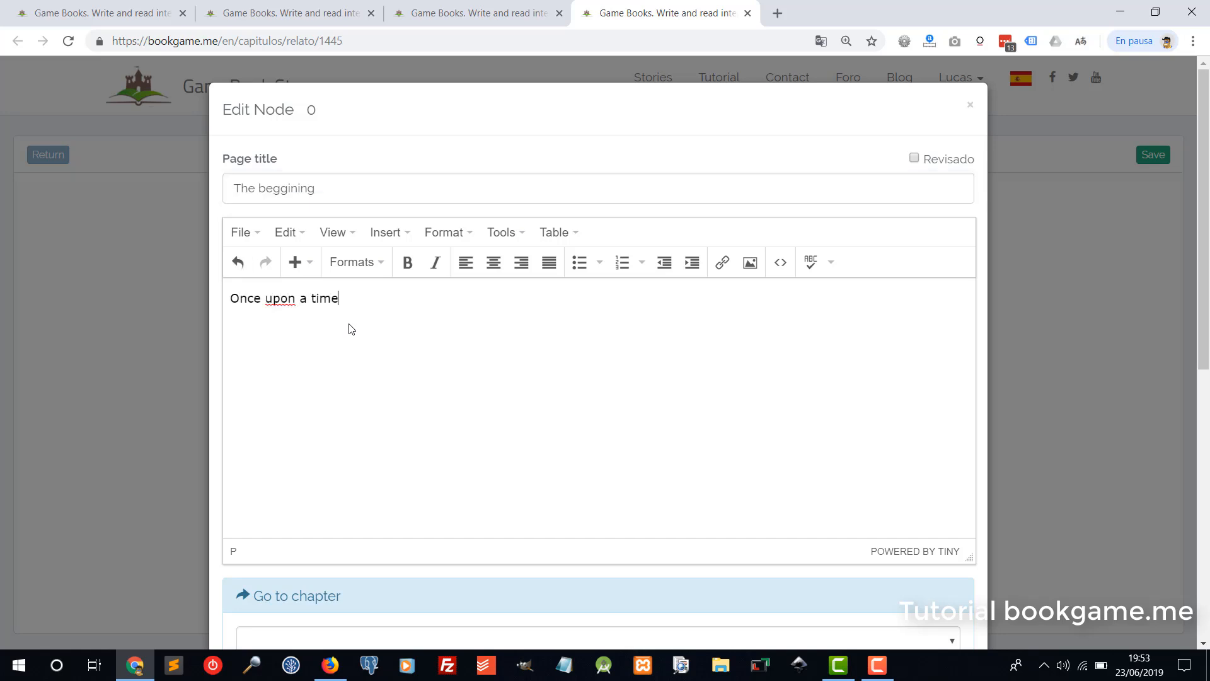
{"action": "type", "text": ", blable"}
{"action": "scroll", "coordinate": [446, 394], "scroll_direction": "down", "scroll_amount": 4}
{"action": "scroll", "coordinate": [446, 395], "scroll_direction": "up", "scroll_amount": 4}
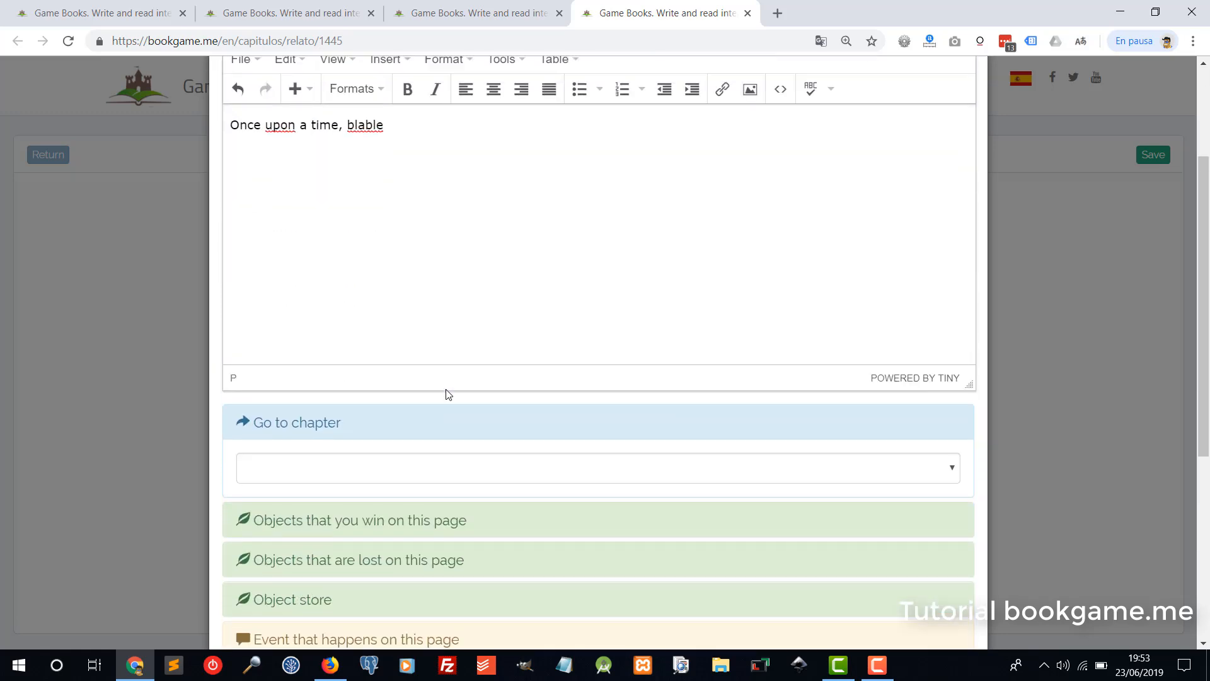
{"action": "scroll", "coordinate": [481, 351], "scroll_direction": "down", "scroll_amount": 8}
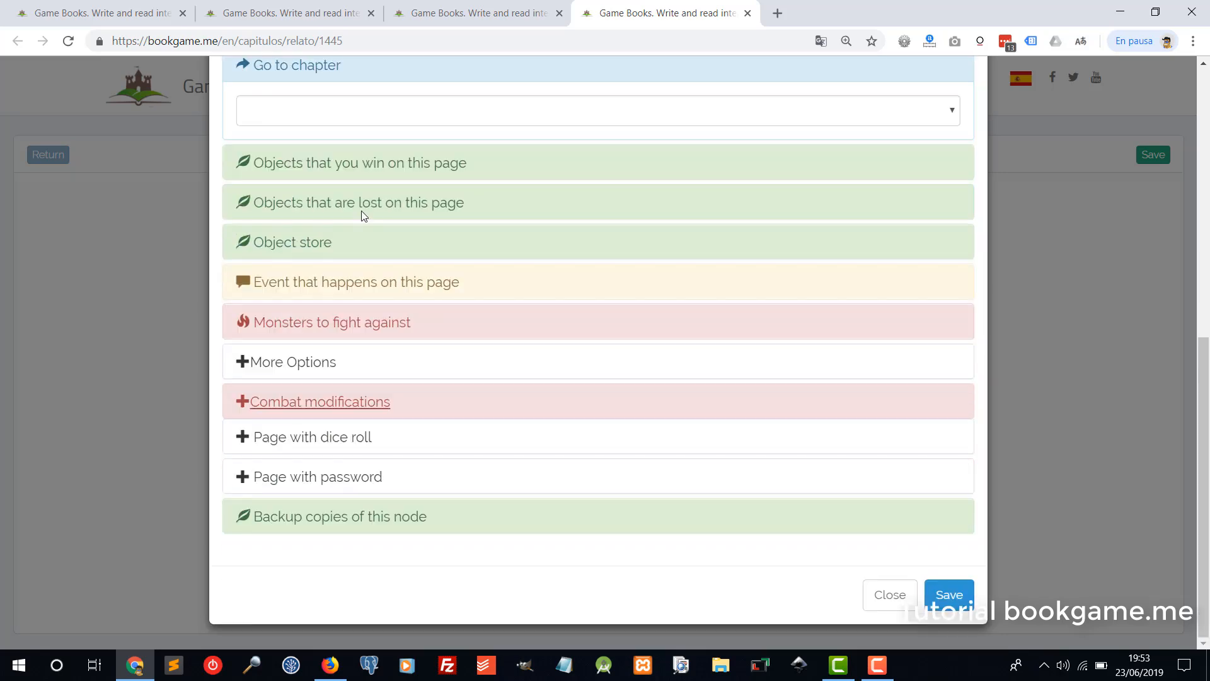
{"action": "scroll", "coordinate": [405, 284], "scroll_direction": "up", "scroll_amount": 7}
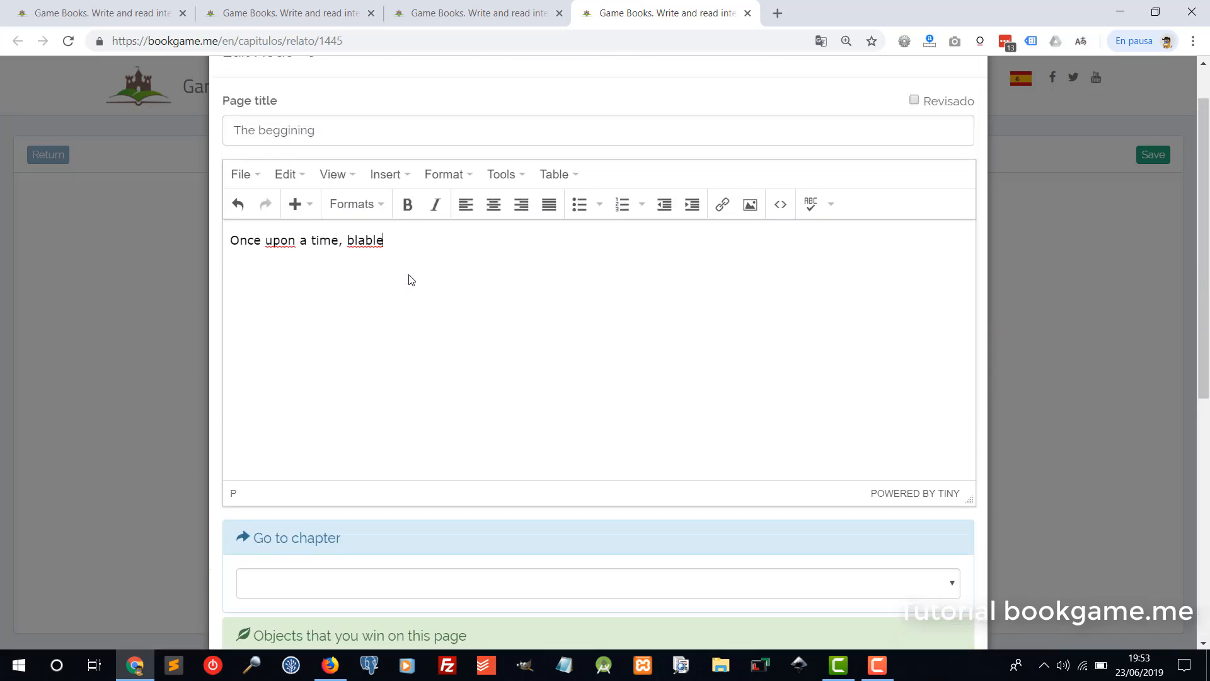
{"action": "scroll", "coordinate": [416, 315], "scroll_direction": "down", "scroll_amount": 2}
{"action": "scroll", "coordinate": [421, 337], "scroll_direction": "down", "scroll_amount": 2}
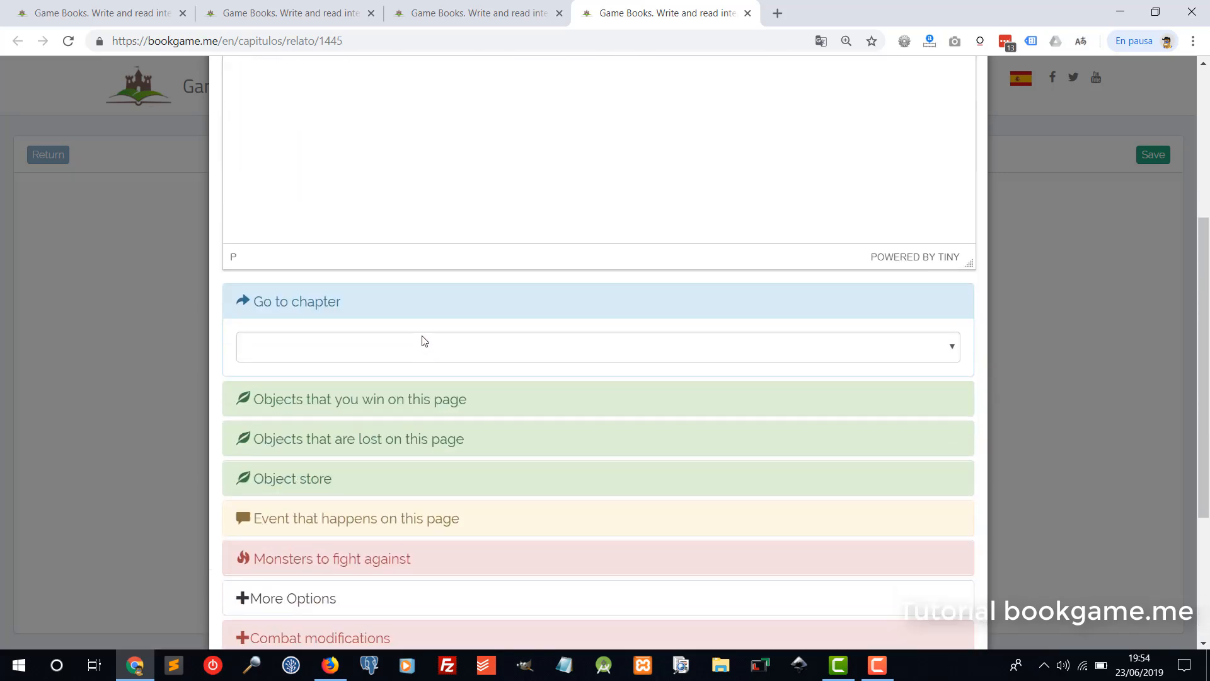
{"action": "scroll", "coordinate": [446, 363], "scroll_direction": "down", "scroll_amount": 4}
{"action": "left_click", "coordinate": [948, 602]}
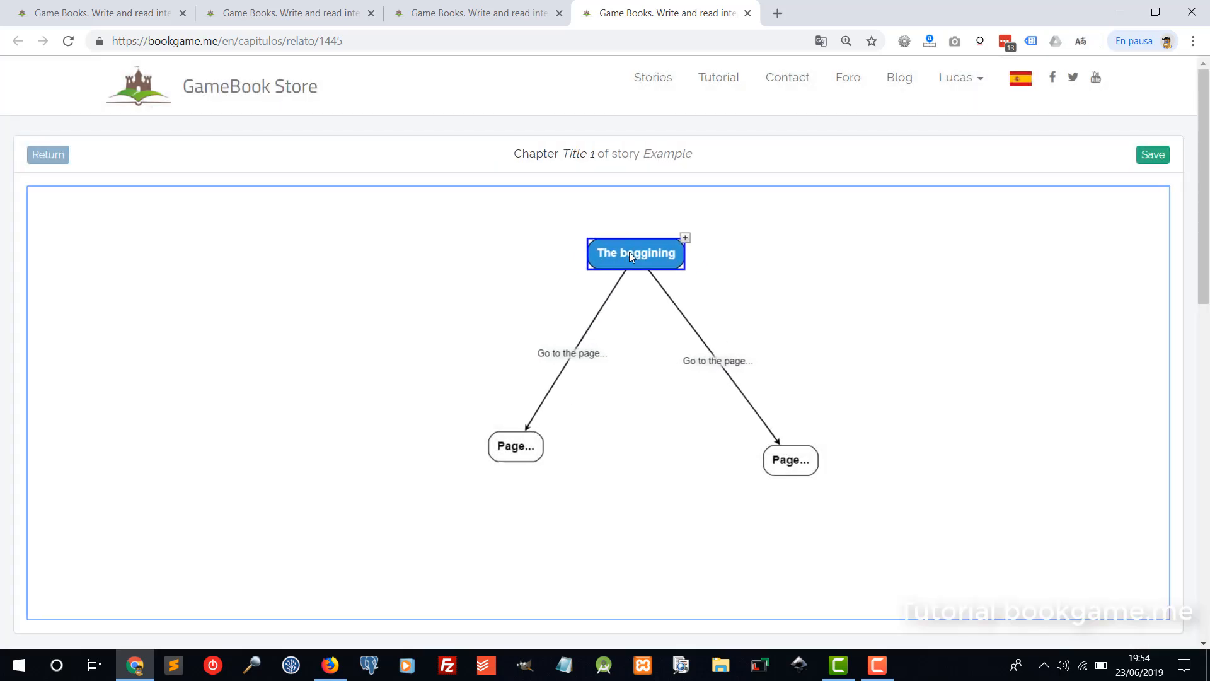
Title the left link 'Enter in the rigth door' and save it.
{"action": "left_click", "coordinate": [570, 369]}
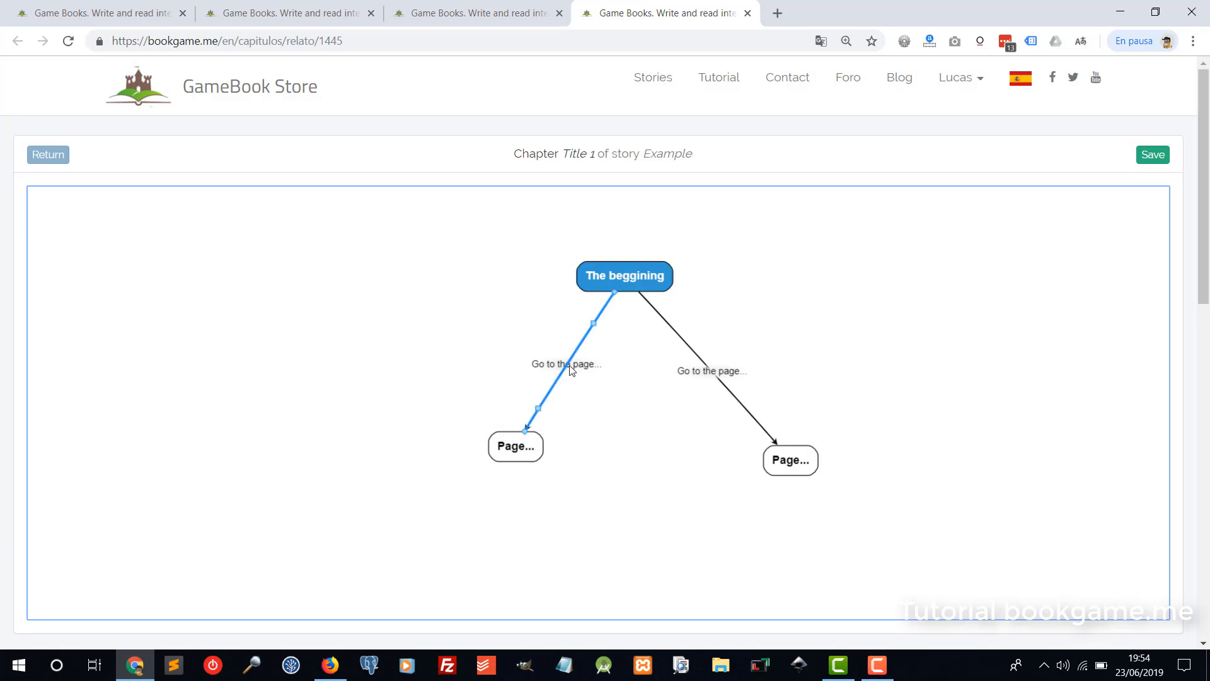
{"action": "double_click", "coordinate": [570, 369]}
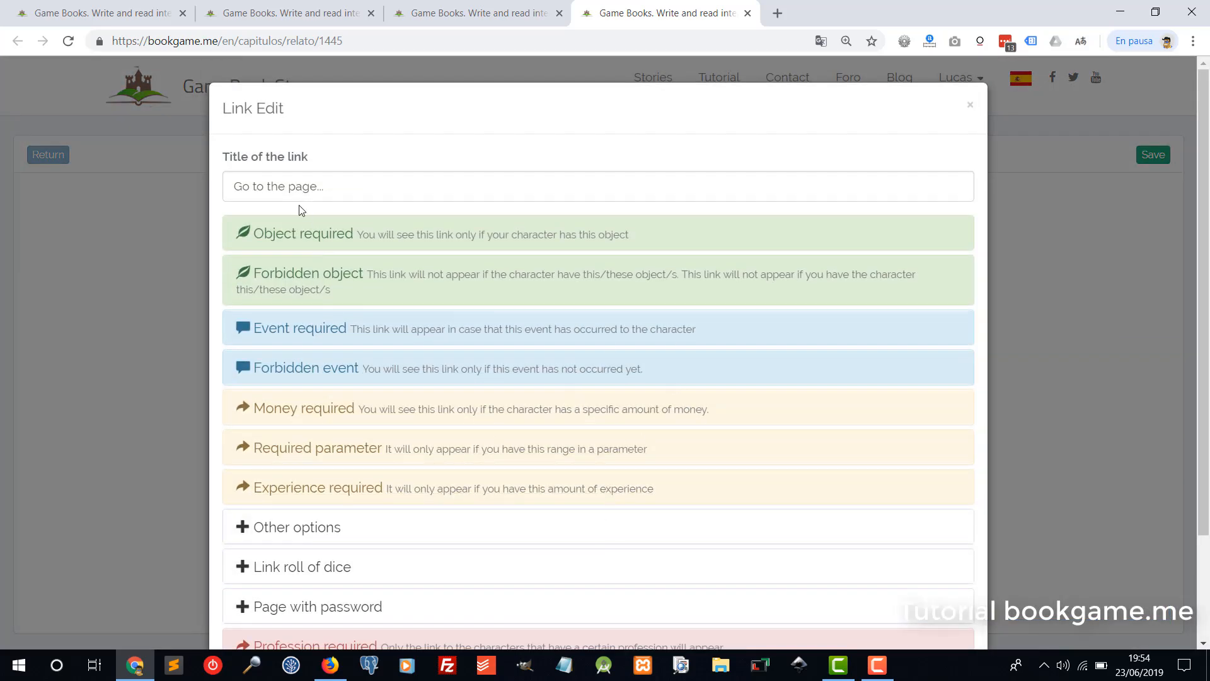
{"action": "triple_click", "coordinate": [248, 185]}
{"action": "scroll", "coordinate": [376, 375], "scroll_direction": "down", "scroll_amount": 3}
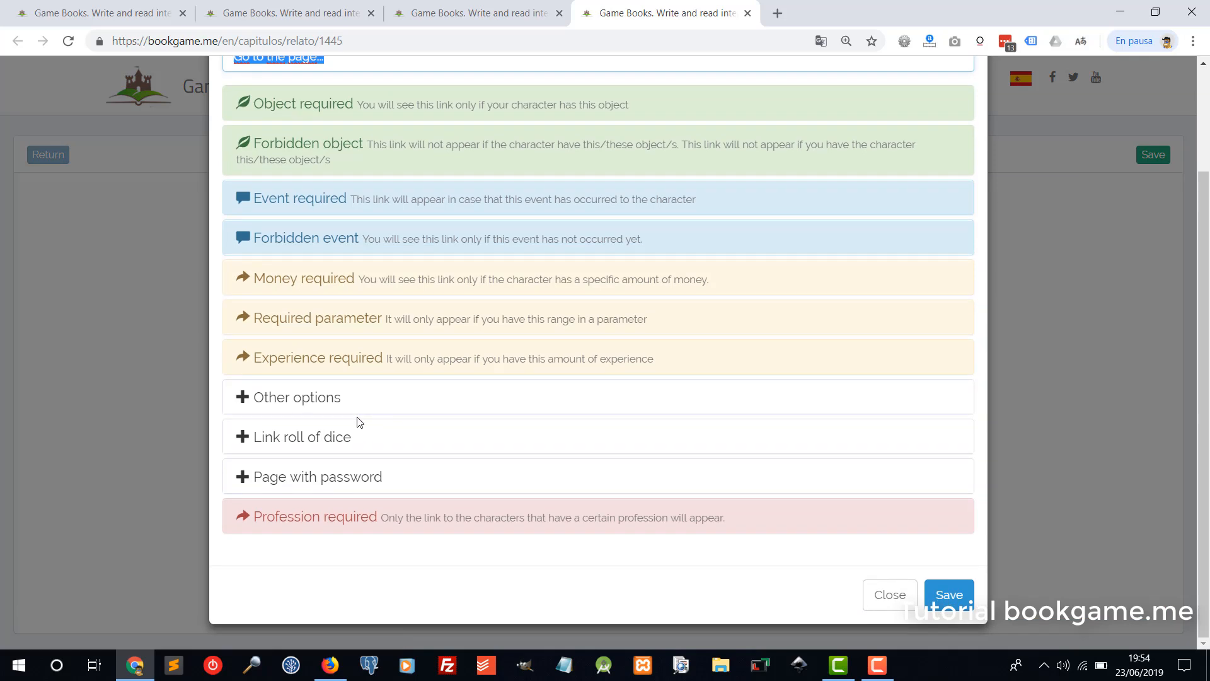
{"action": "scroll", "coordinate": [343, 353], "scroll_direction": "up", "scroll_amount": 3}
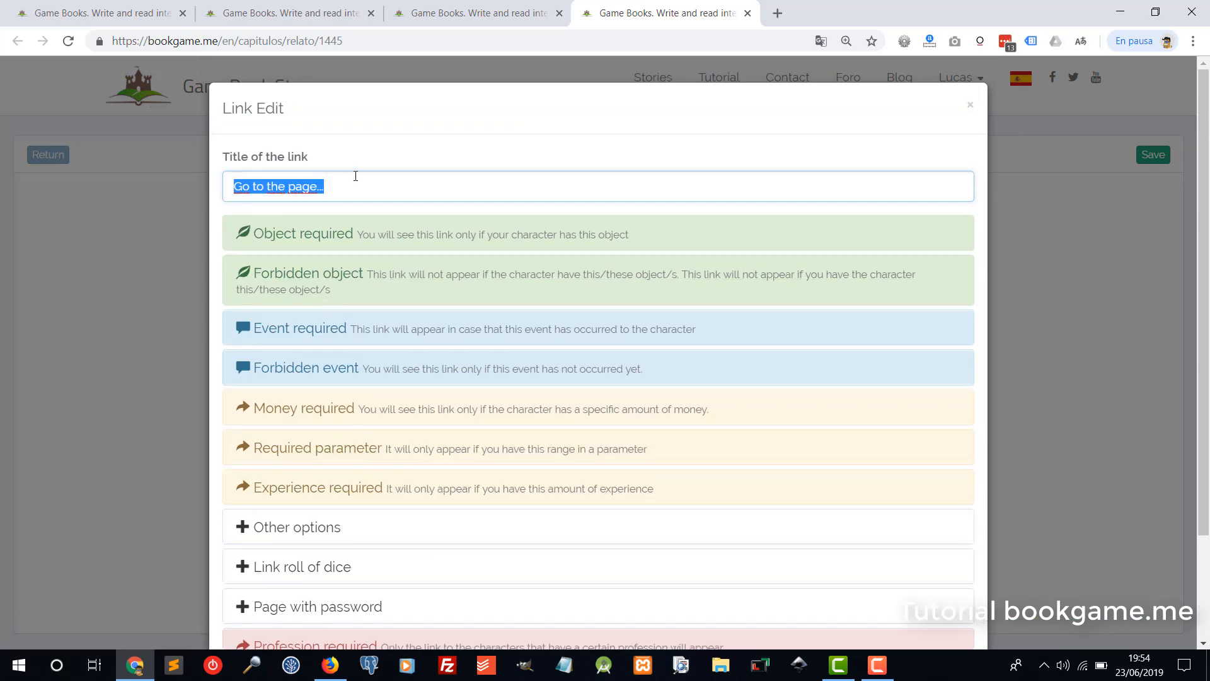
{"action": "key", "text": "BackSpace"}
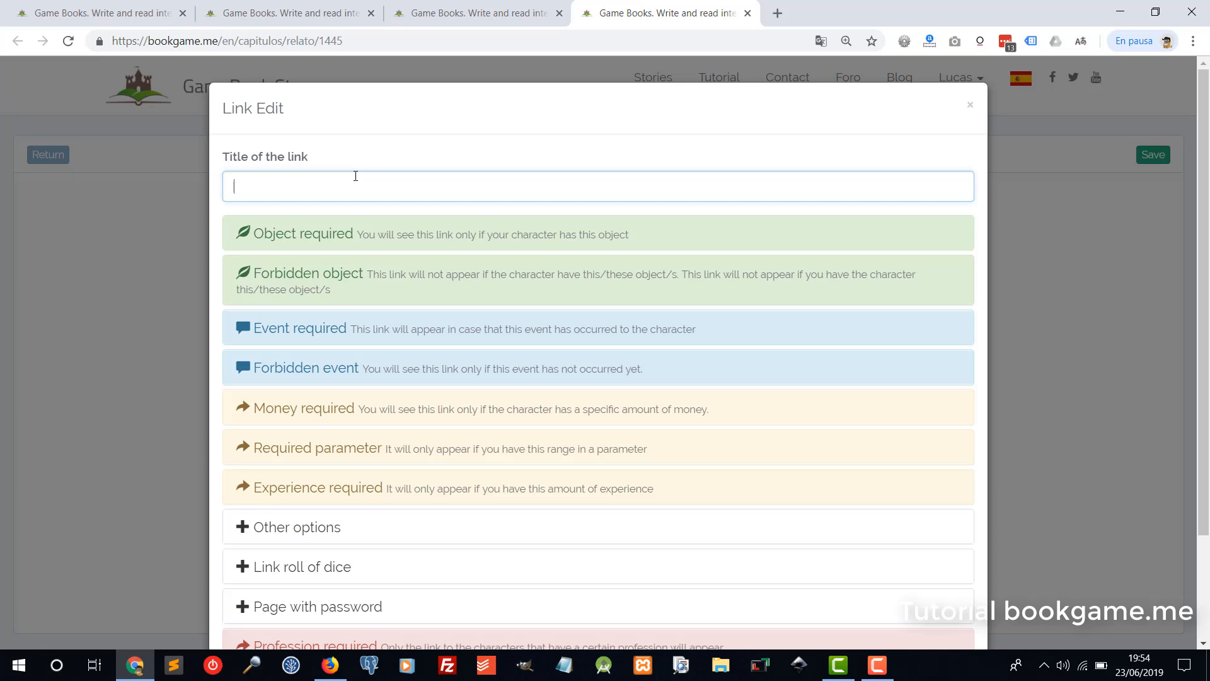
{"action": "type", "text": "Go to "}
{"action": "type", "text": "the"}
{"action": "key", "text": "BackSpace"}
{"action": "key", "text": "BackSpace"}
{"action": "key", "text": "BackSpace"}
{"action": "key", "text": "BackSpace"}
{"action": "key", "text": "BackSpace"}
{"action": "key", "text": "BackSpace"}
{"action": "key", "text": "BackSpace"}
{"action": "key", "text": "BackSpace"}
{"action": "key", "text": "BackSpace"}
{"action": "type", "text": "Enter in the rigth  do"}
{"action": "scroll", "coordinate": [927, 536], "scroll_direction": "down", "scroll_amount": 2}
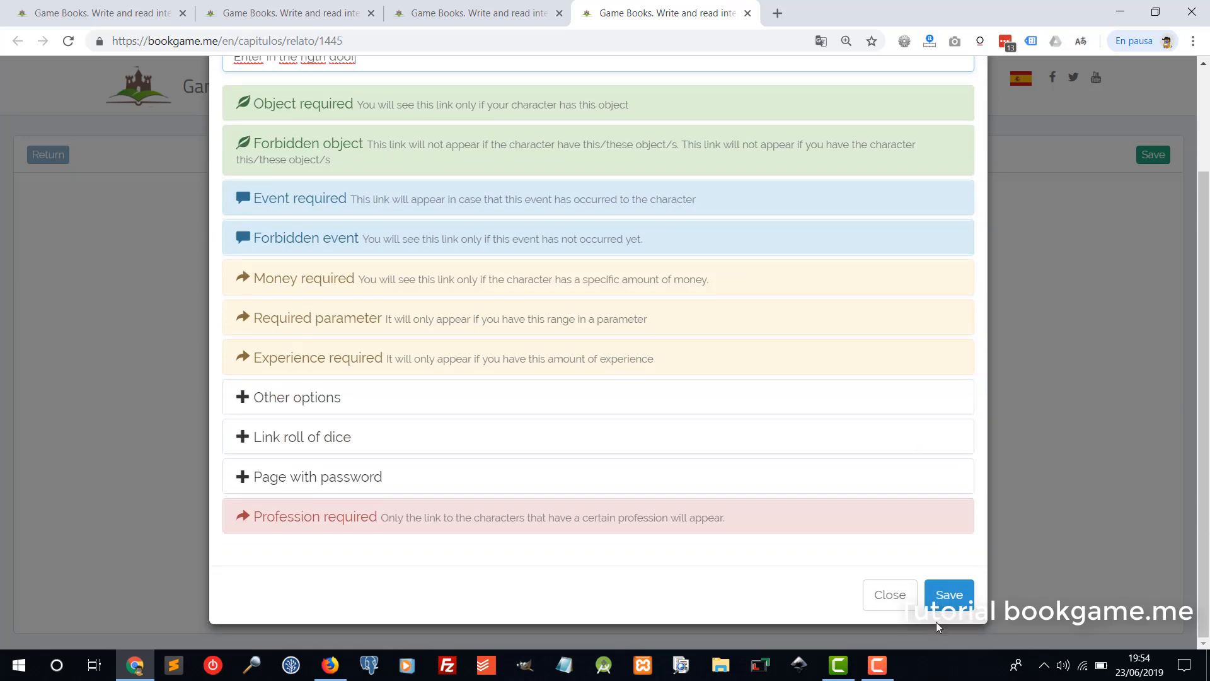
{"action": "left_click", "coordinate": [947, 589]}
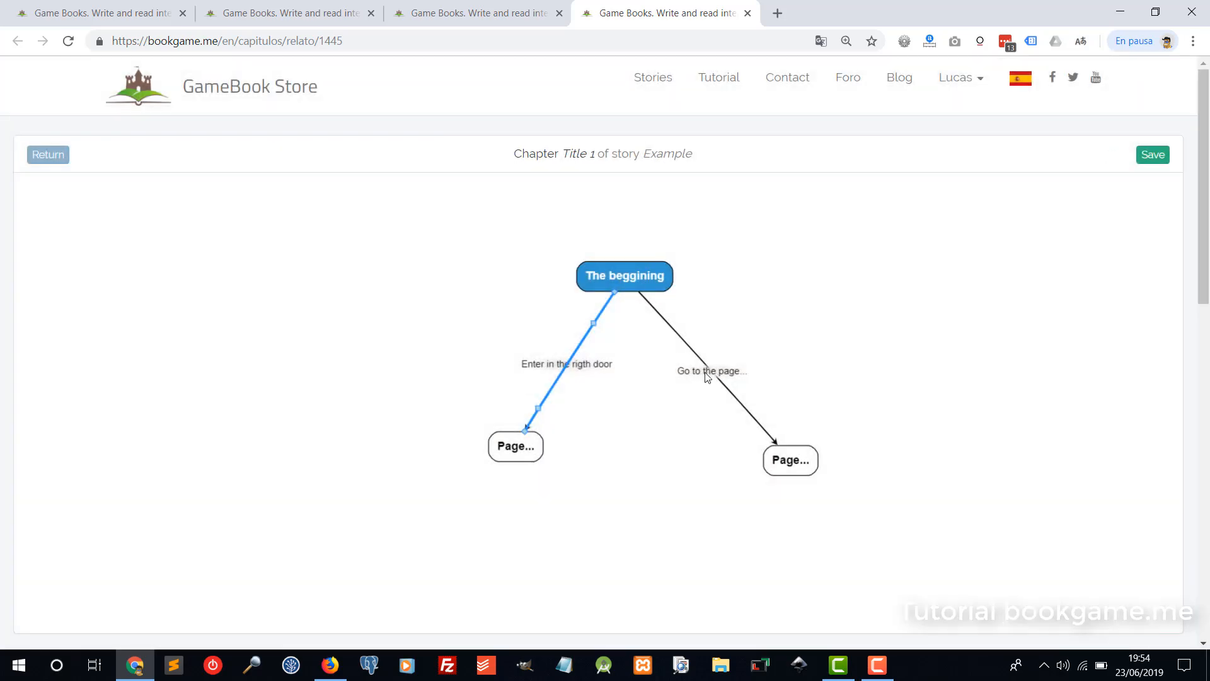
Title the right link 'Enter in the left door', save it, and reposition the left page node.
{"action": "double_click", "coordinate": [707, 373]}
{"action": "key", "text": "ctrl+a"}
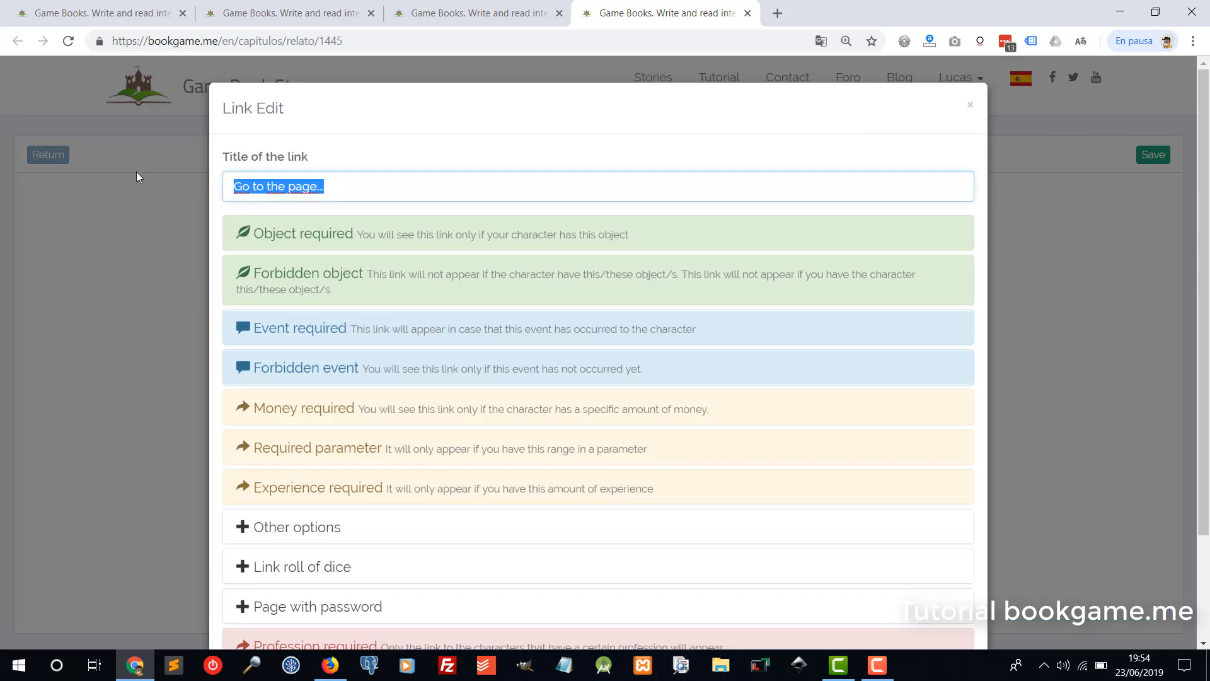
{"action": "type", "text": "Enter in "}
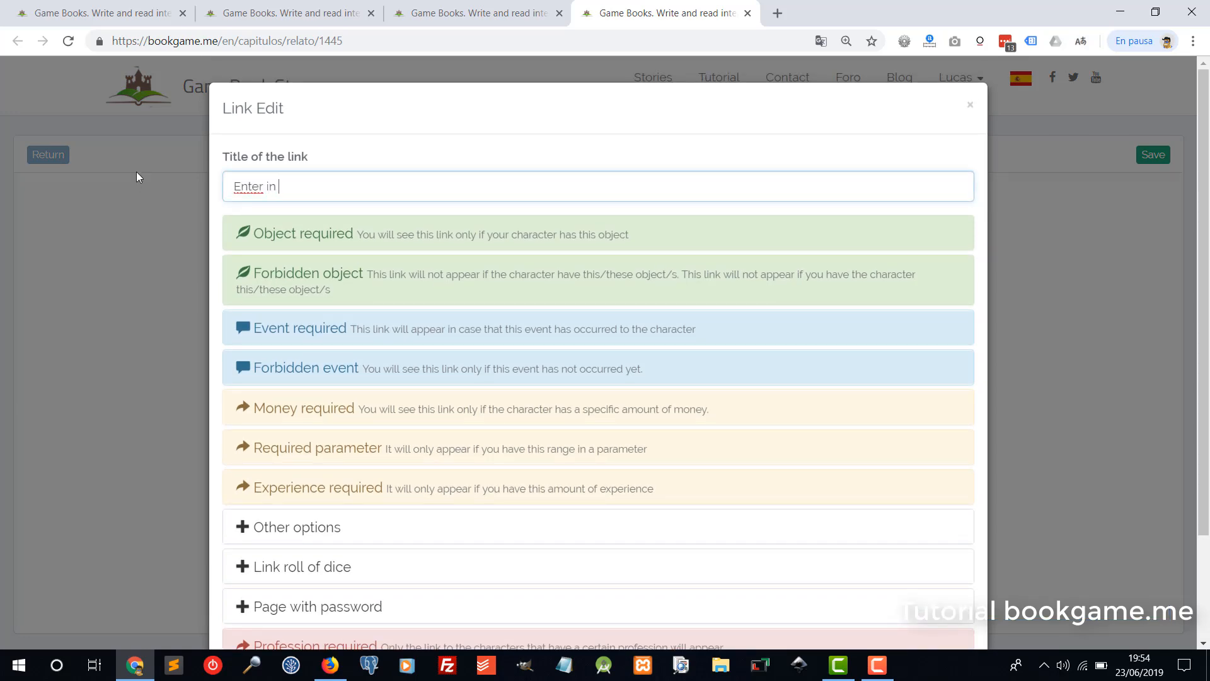
{"action": "type", "text": "the left door"}
{"action": "scroll", "coordinate": [875, 505], "scroll_direction": "down", "scroll_amount": 3}
{"action": "left_click", "coordinate": [949, 594]}
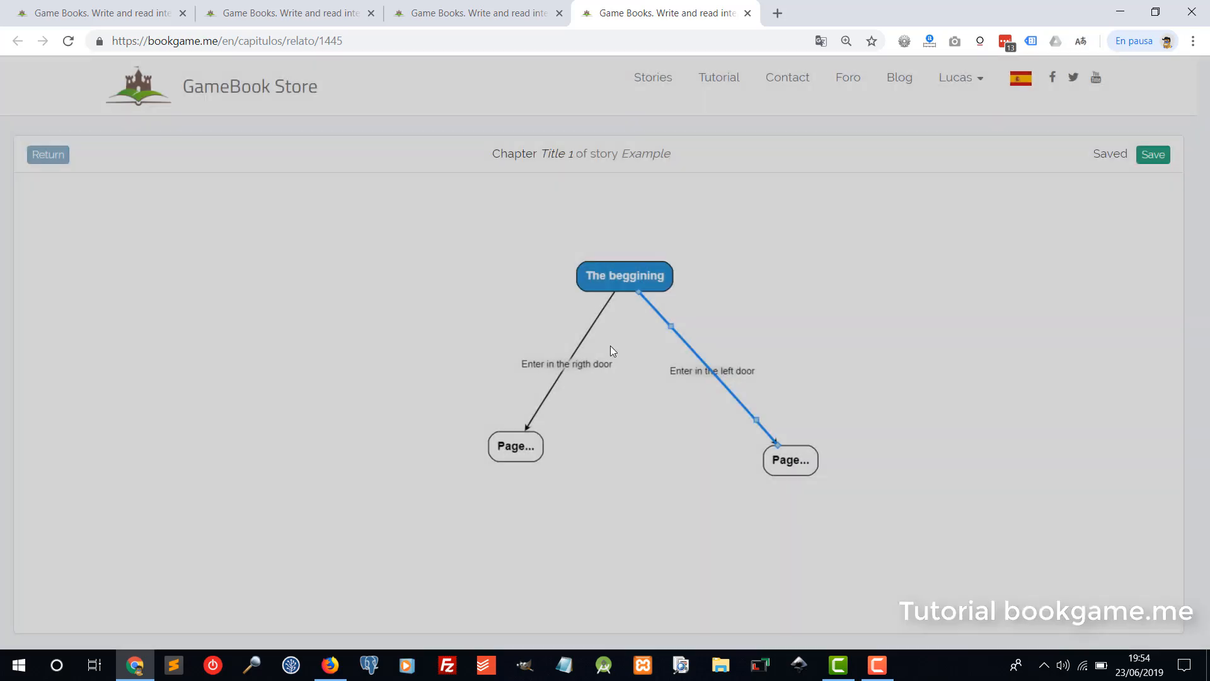
{"action": "left_click_drag", "start_coordinate": [515, 454], "coordinate": [481, 467]}
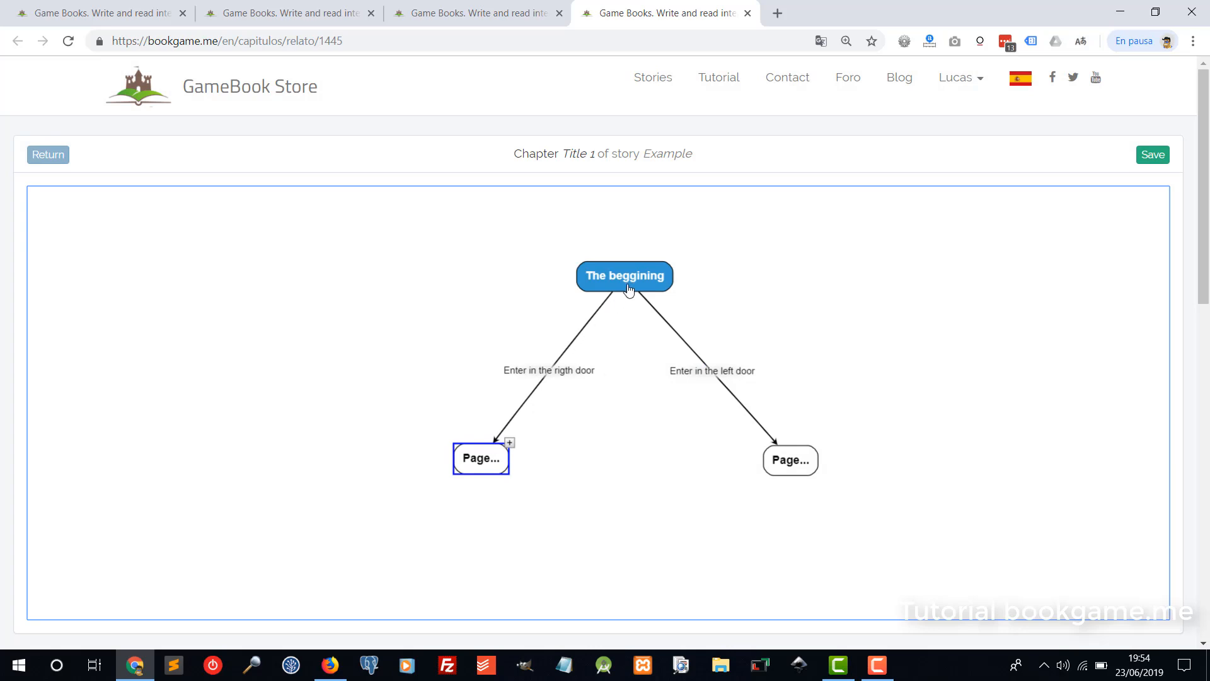
Title the left page 'You see a monster' and add placeholder body text.
{"action": "left_click_drag", "start_coordinate": [629, 289], "coordinate": [610, 253]}
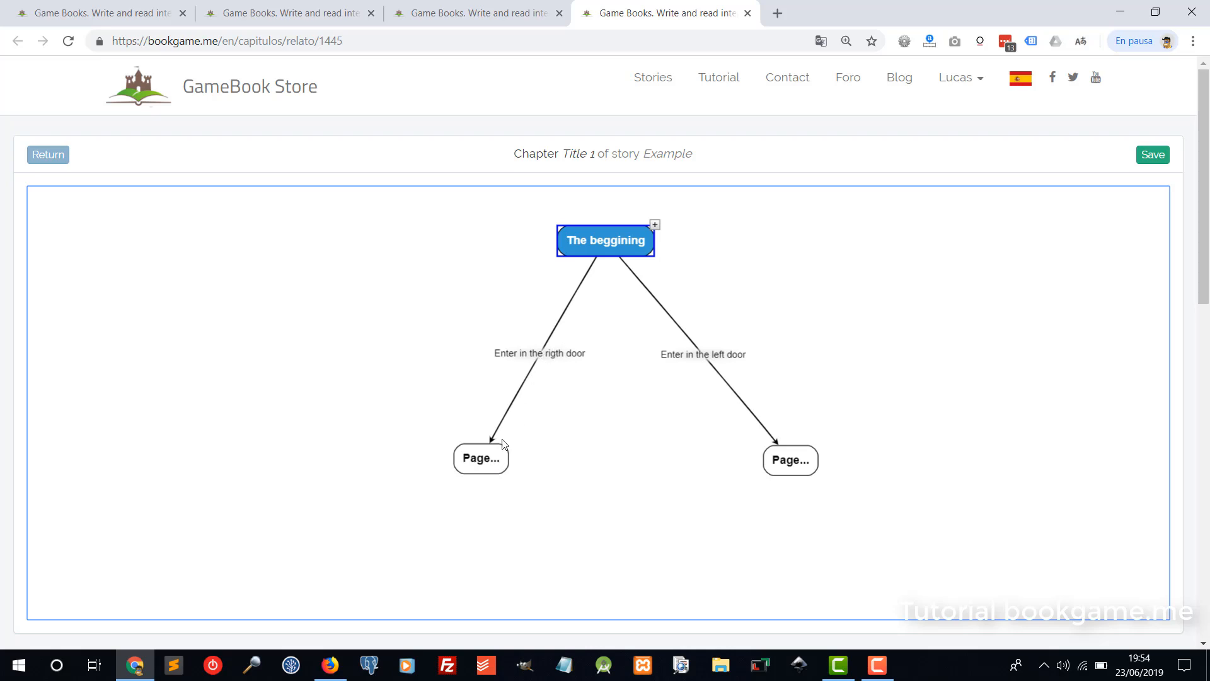
{"action": "left_click", "coordinate": [482, 465]}
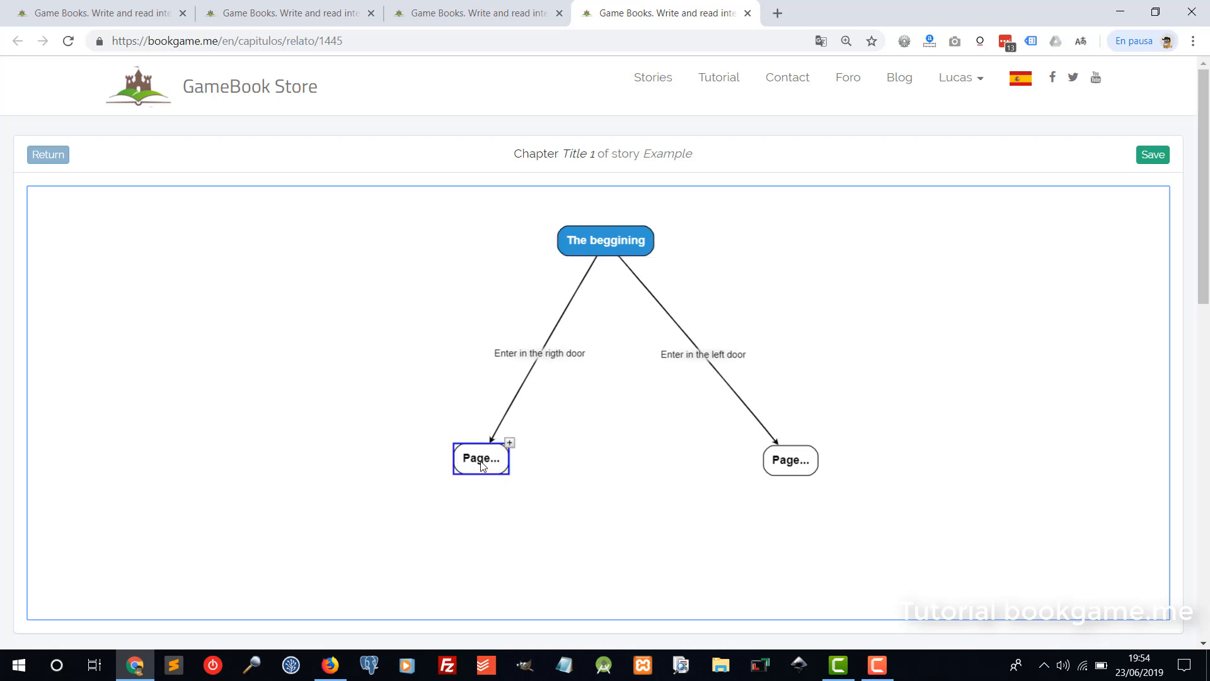
{"action": "double_click", "coordinate": [482, 465]}
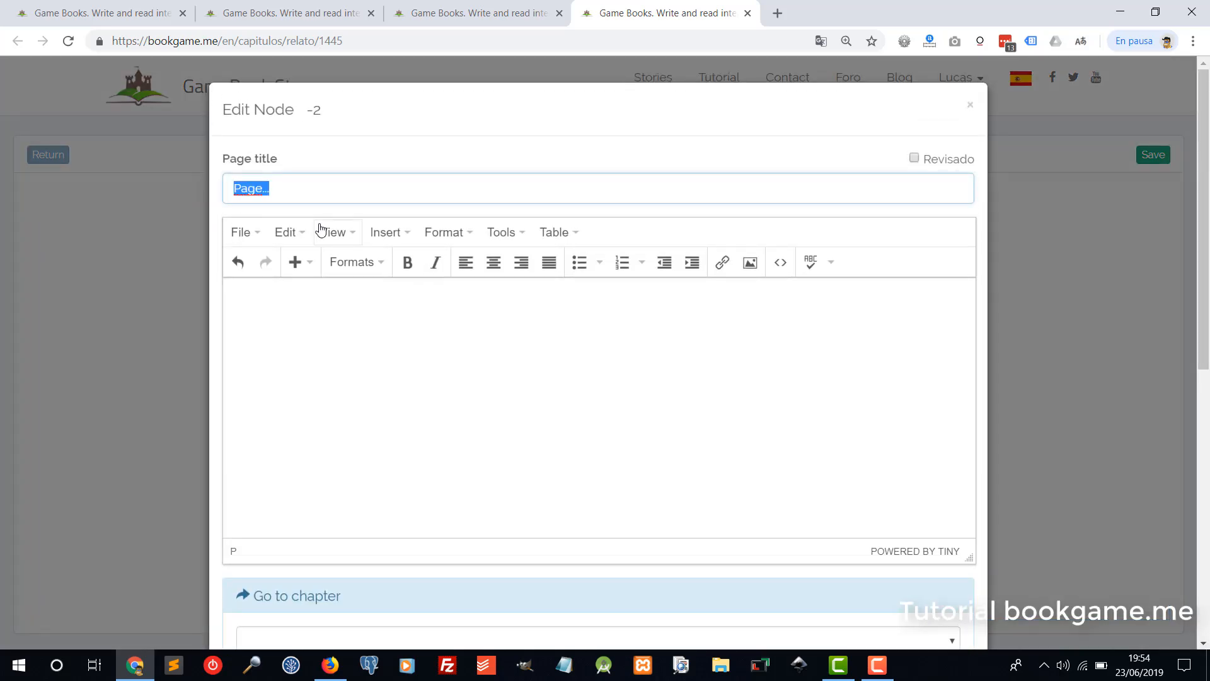
{"action": "type", "text": "You see a monster"}
{"action": "left_click", "coordinate": [449, 337]}
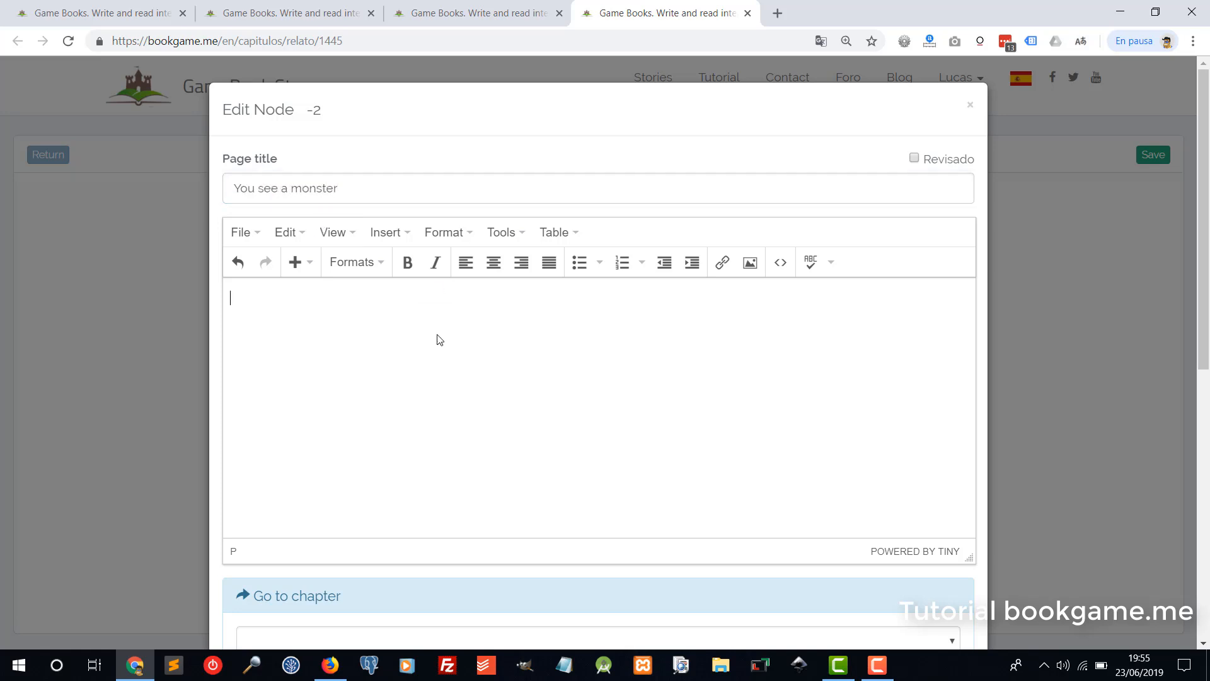
{"action": "type", "text": "asdas dasd asd asdasda"}
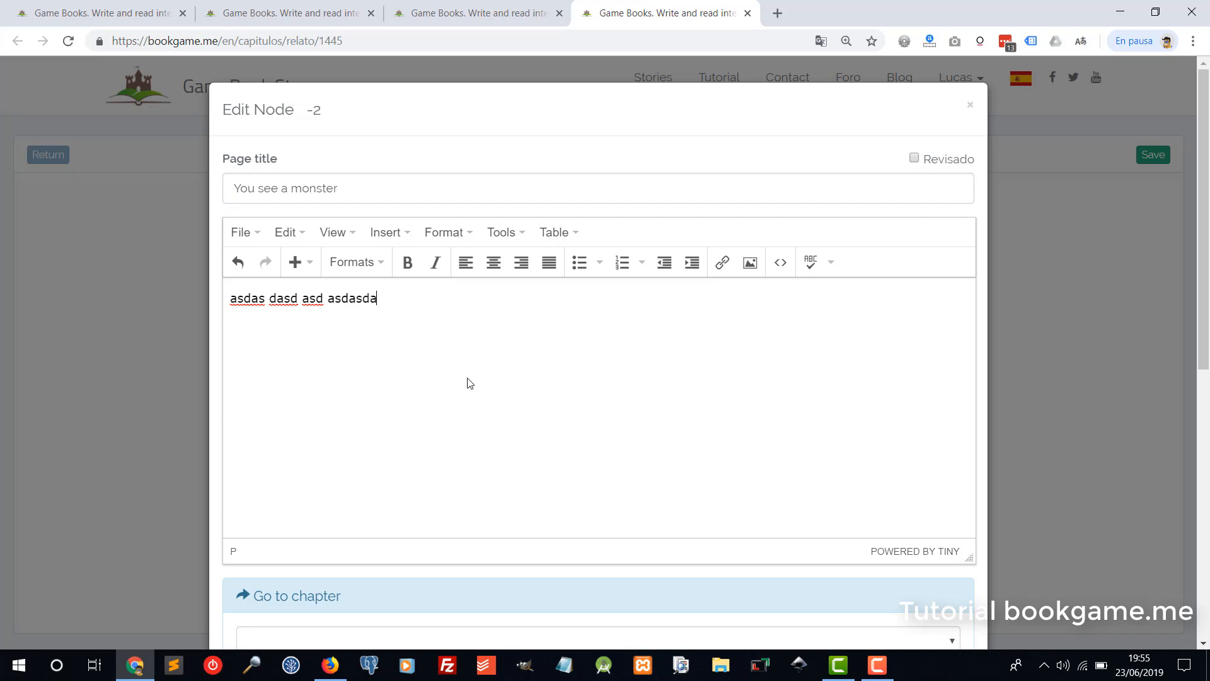
{"action": "type", "text": "s das das das d"}
Add a Skeleton as the monster to fight and save the page.
{"action": "scroll", "coordinate": [483, 382], "scroll_direction": "down", "scroll_amount": 8}
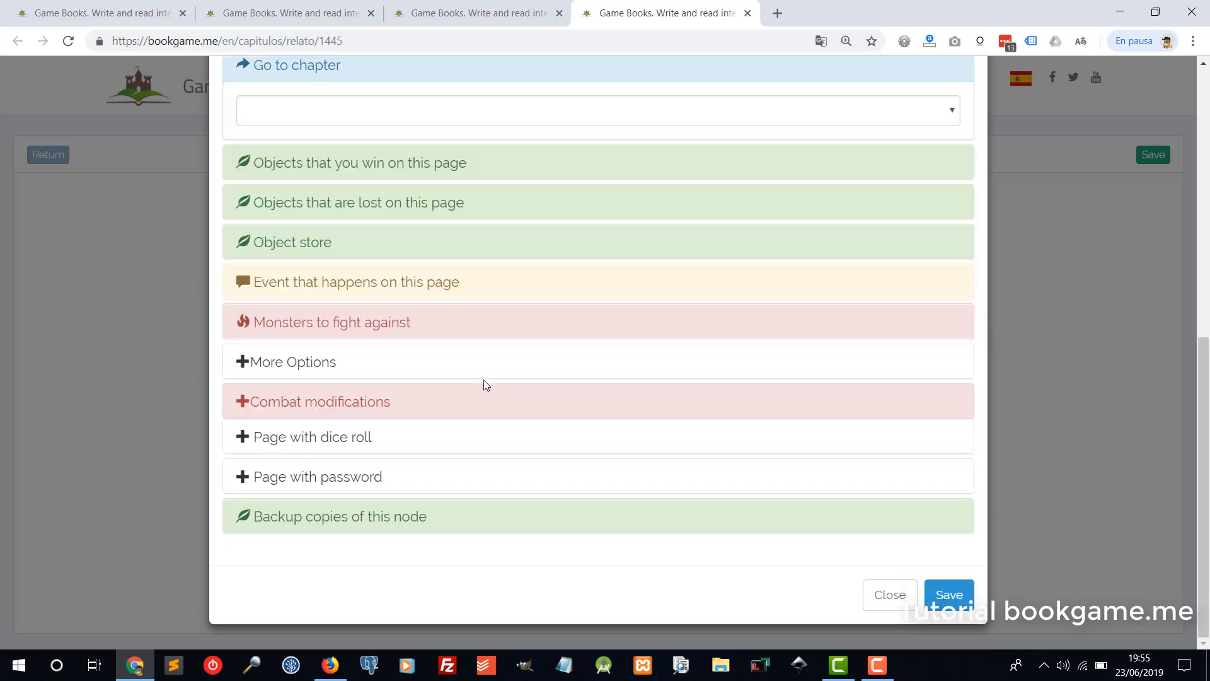
{"action": "left_click", "coordinate": [299, 328]}
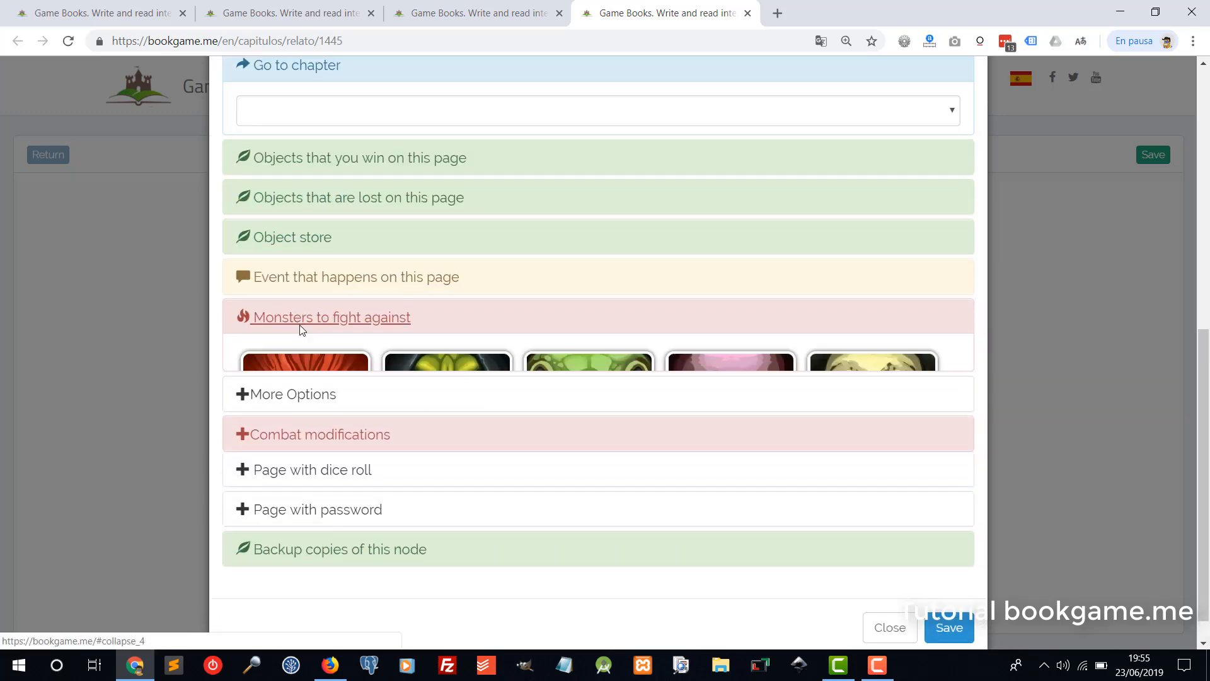
{"action": "scroll", "coordinate": [432, 350], "scroll_direction": "down", "scroll_amount": 4}
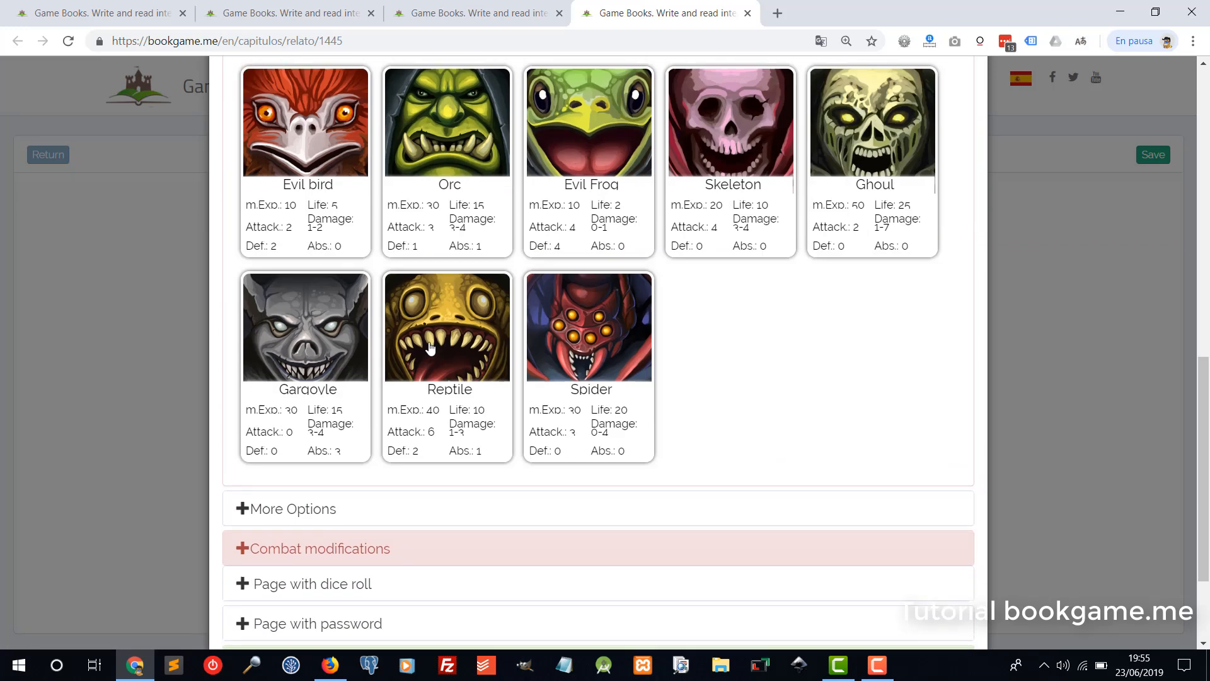
{"action": "scroll", "coordinate": [431, 351], "scroll_direction": "up", "scroll_amount": 3}
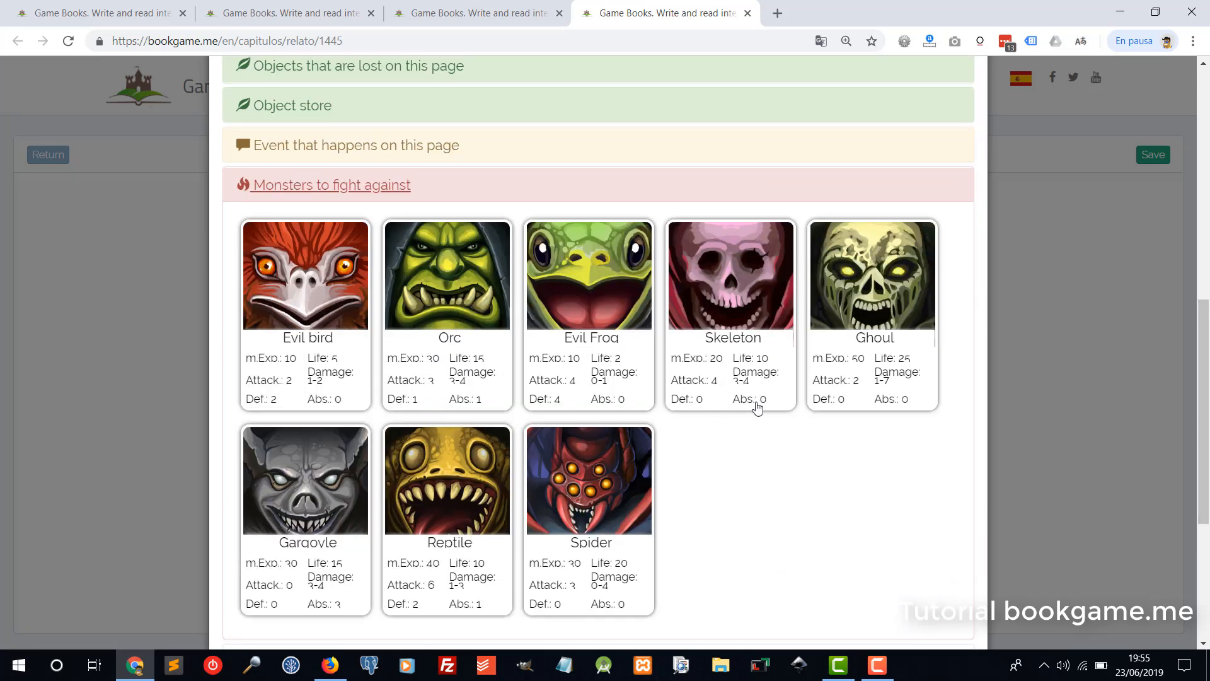
{"action": "left_click", "coordinate": [731, 304]}
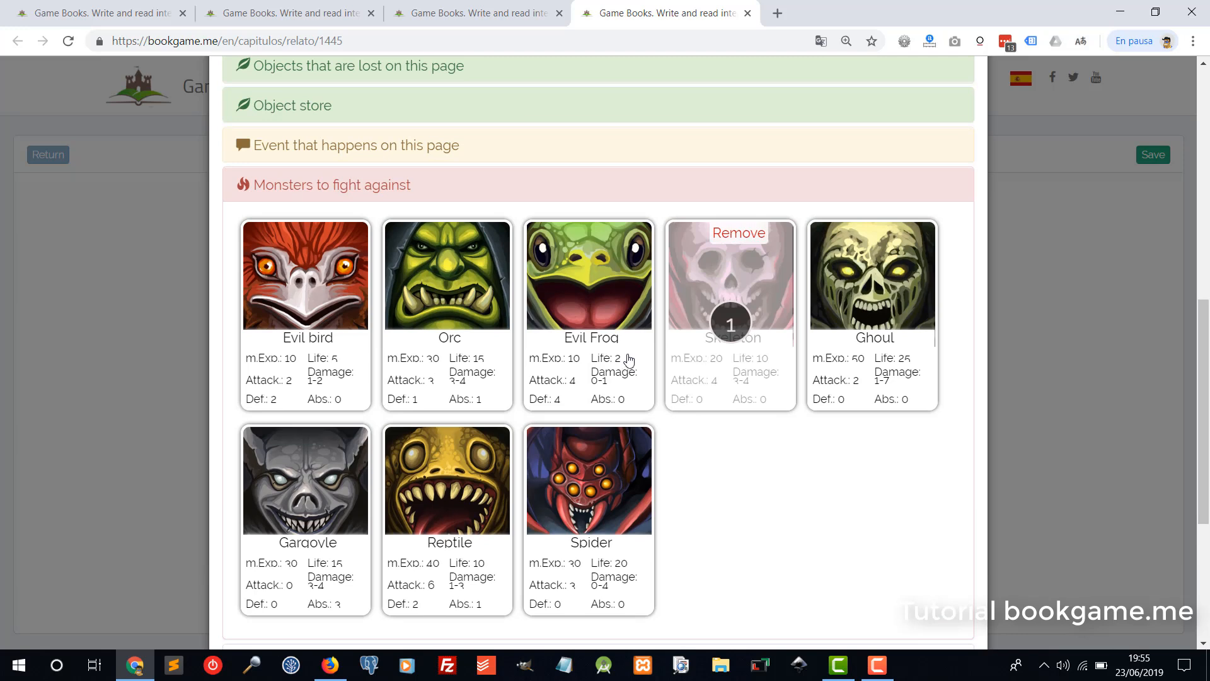
{"action": "scroll", "coordinate": [637, 372], "scroll_direction": "down", "scroll_amount": 5}
{"action": "left_click", "coordinate": [961, 592]}
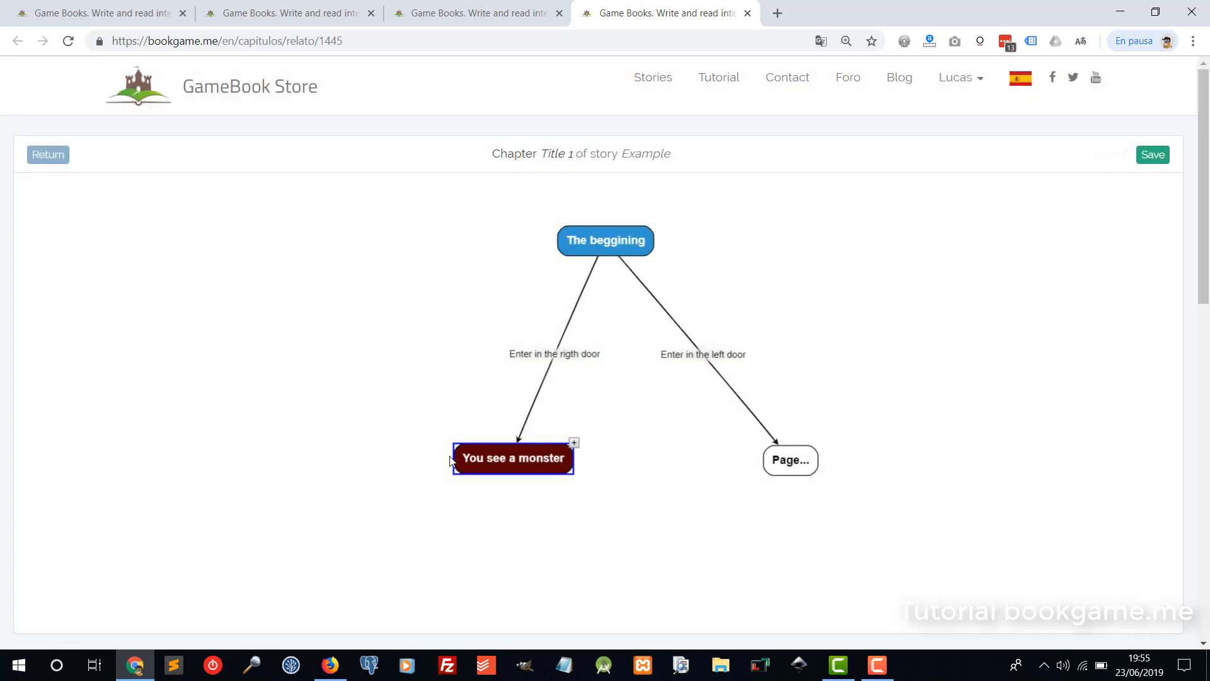
Spread the lower nodes apart, moving 'You see a monster' left and the right Page node up-left.
{"action": "left_click_drag", "start_coordinate": [521, 458], "coordinate": [471, 443]}
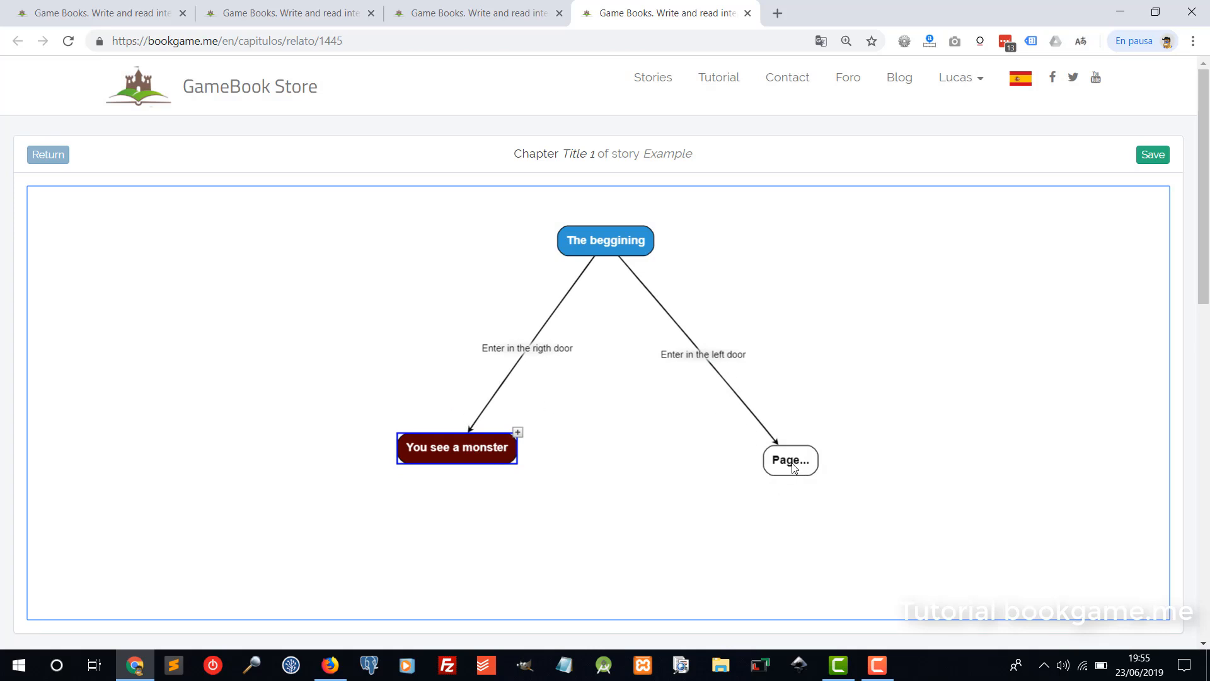
{"action": "left_click_drag", "start_coordinate": [789, 467], "coordinate": [737, 449]}
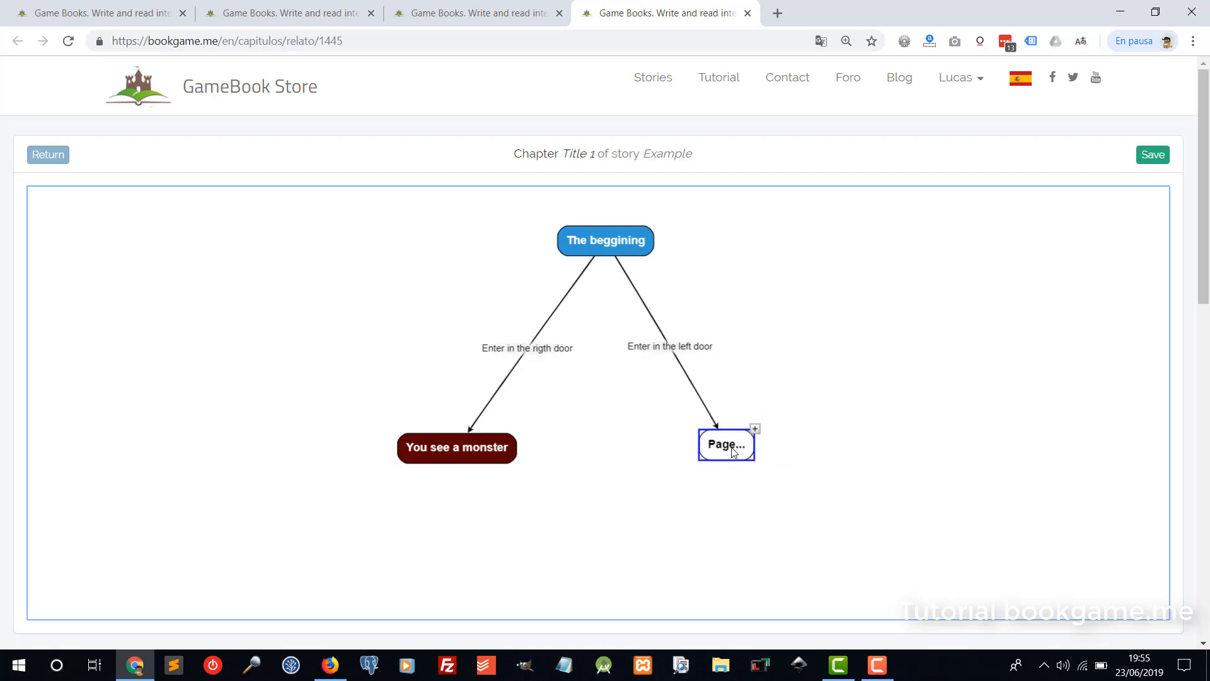
Retitle the right page node 'You find an sword'.
{"action": "double_click", "coordinate": [733, 451]}
{"action": "left_click_drag", "start_coordinate": [289, 190], "coordinate": [161, 187]}
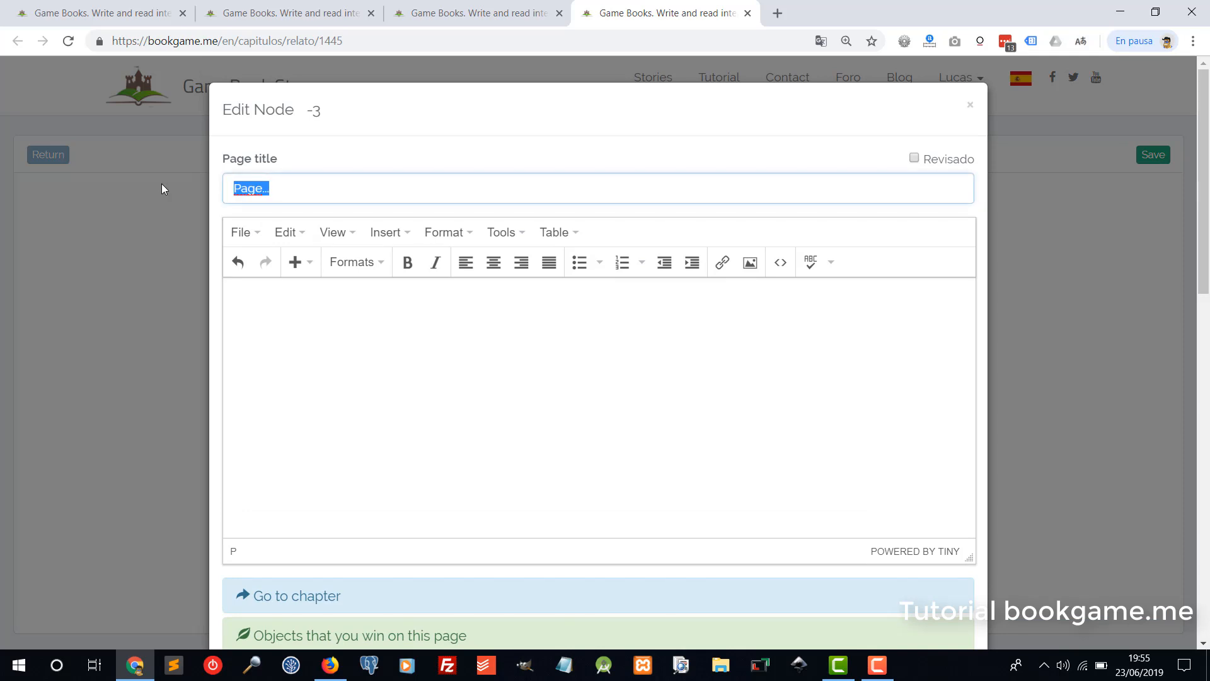
{"action": "type", "text": "You find an sword"}
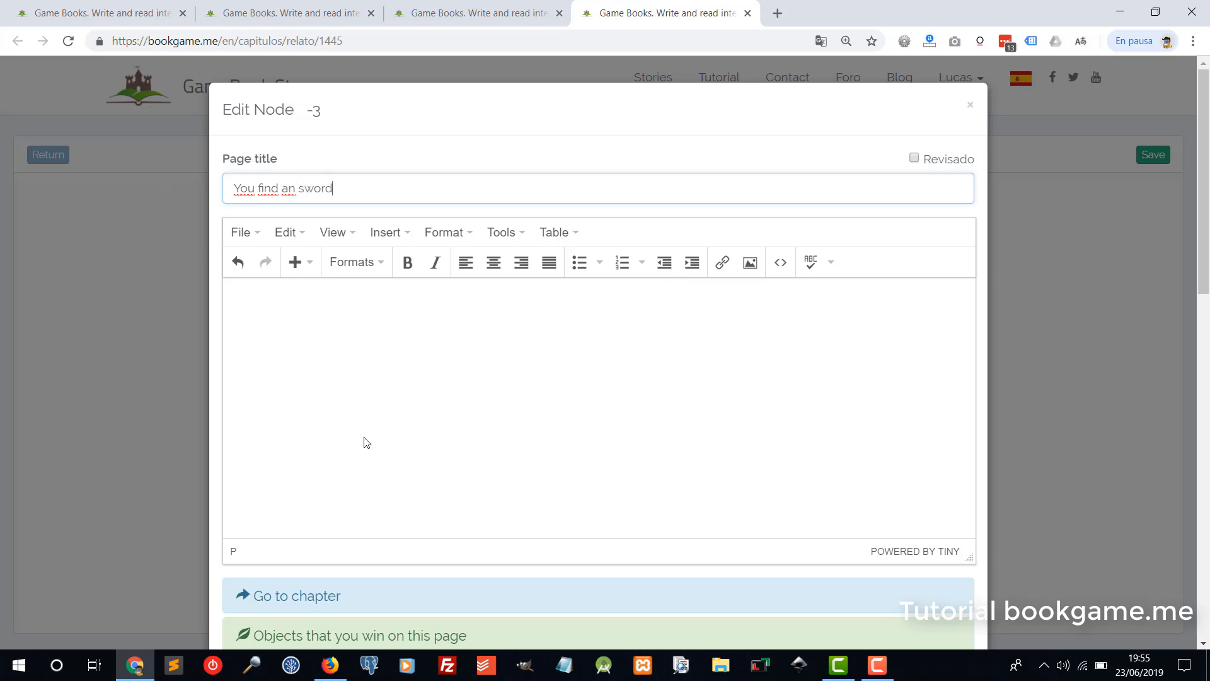
{"action": "scroll", "coordinate": [366, 442], "scroll_direction": "down", "scroll_amount": 7}
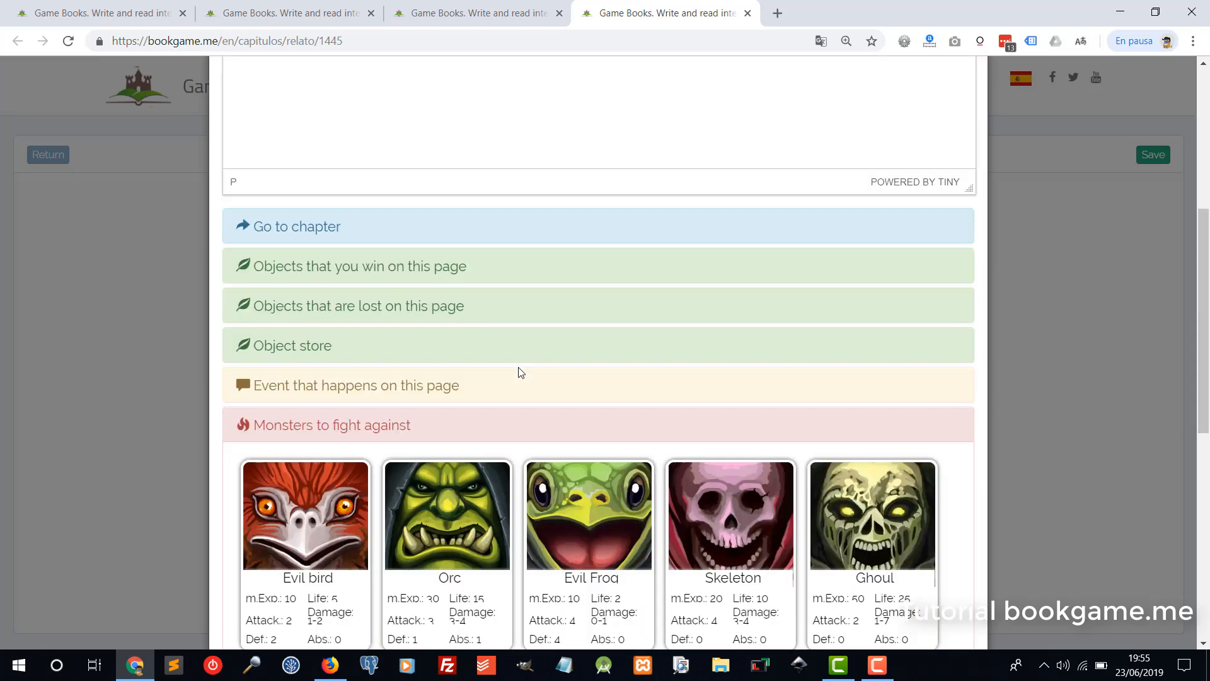
{"action": "scroll", "coordinate": [281, 270], "scroll_direction": "up", "scroll_amount": 2}
Make the page award a Bronze Dagger and save it.
{"action": "left_click", "coordinate": [327, 482]}
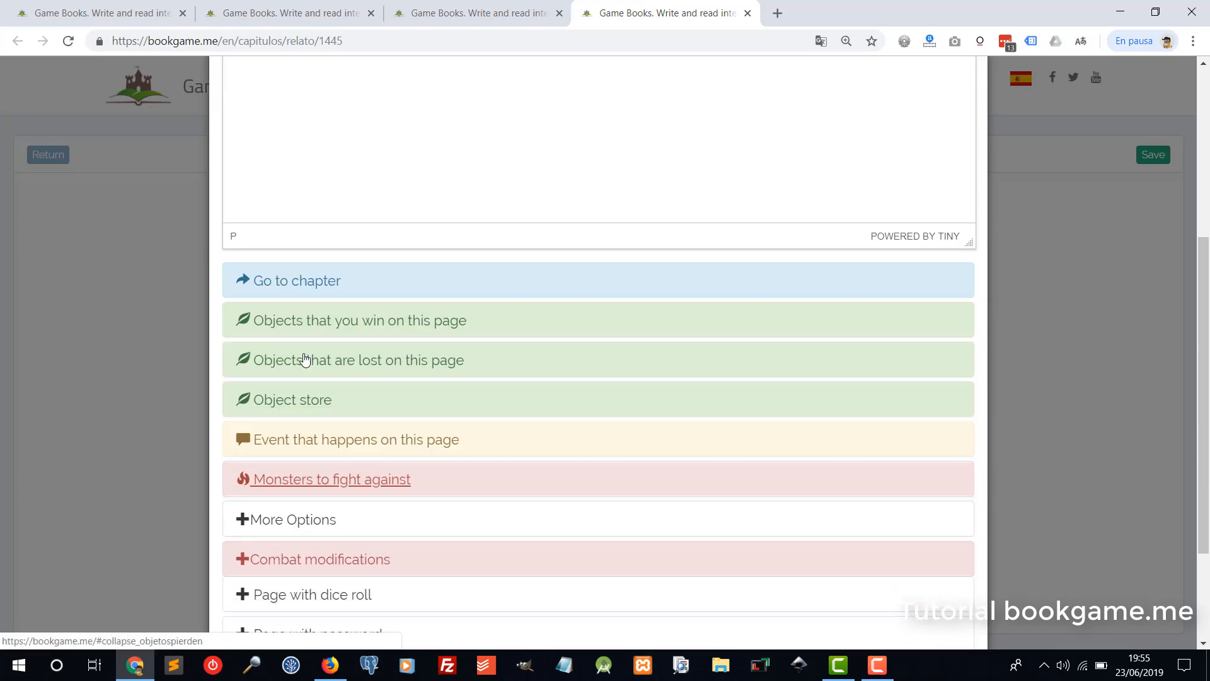
{"action": "left_click", "coordinate": [418, 321]}
{"action": "scroll", "coordinate": [403, 441], "scroll_direction": "down", "scroll_amount": 3}
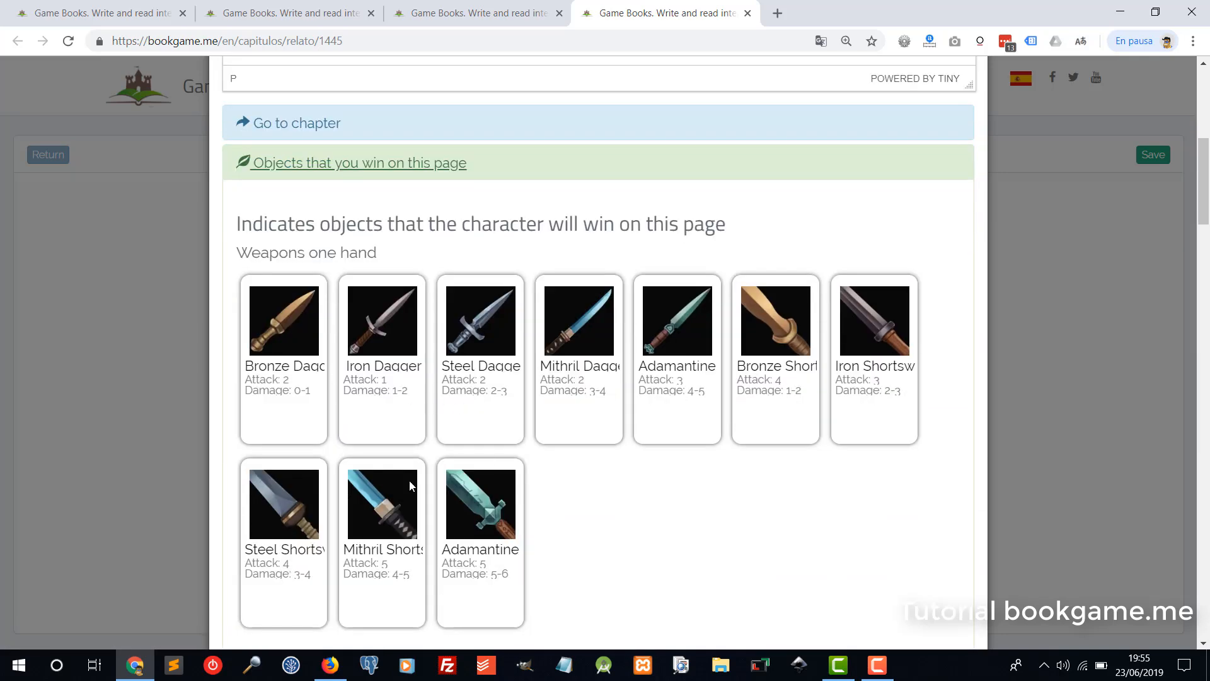
{"action": "scroll", "coordinate": [568, 441], "scroll_direction": "down", "scroll_amount": 3}
{"action": "scroll", "coordinate": [758, 341], "scroll_direction": "up", "scroll_amount": 1}
{"action": "left_click", "coordinate": [302, 384]}
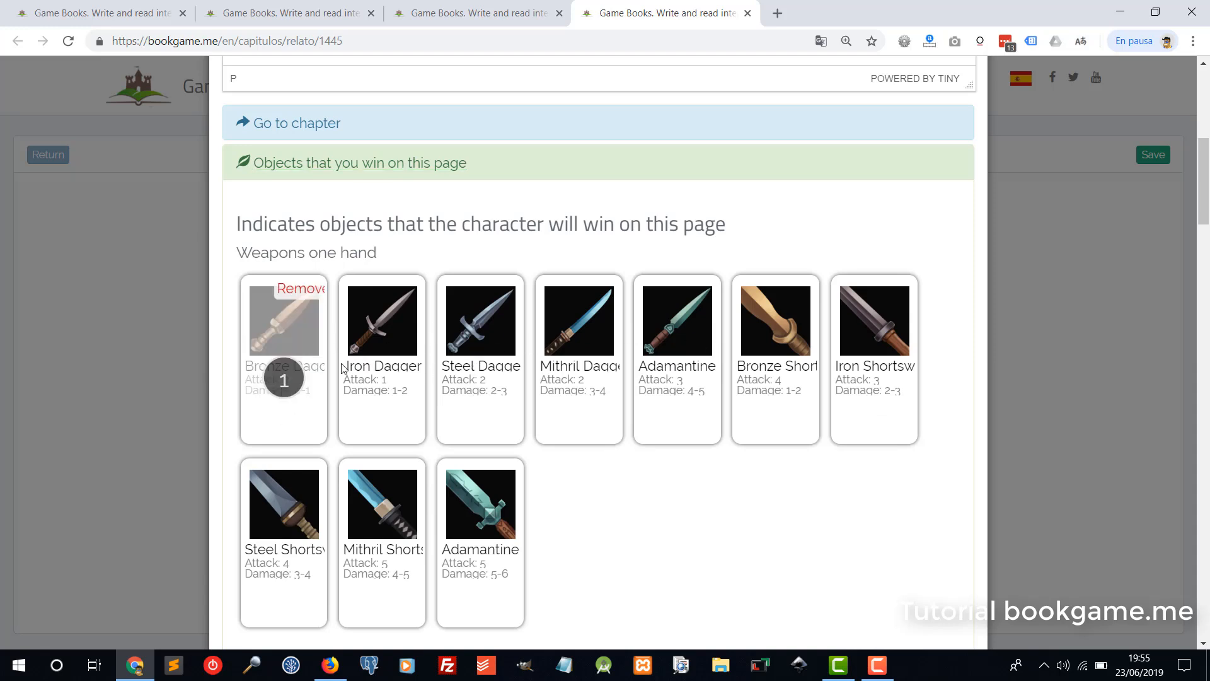
{"action": "scroll", "coordinate": [477, 462], "scroll_direction": "down", "scroll_amount": 9}
{"action": "scroll", "coordinate": [498, 412], "scroll_direction": "down", "scroll_amount": 20}
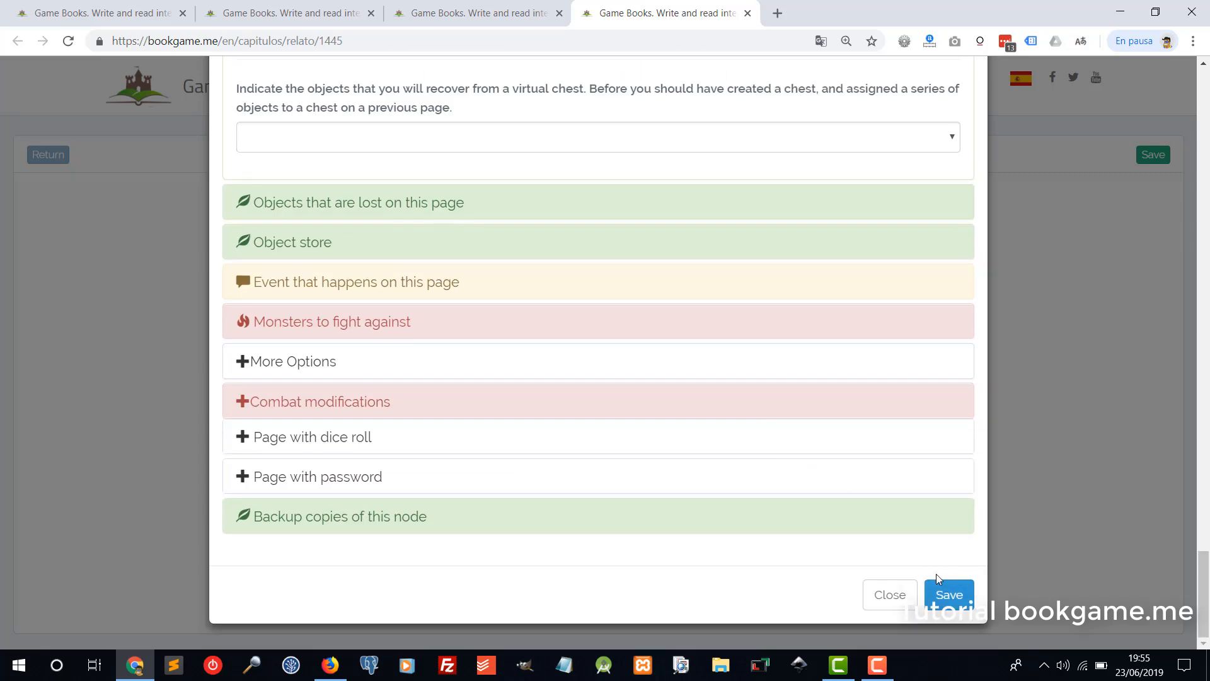
{"action": "left_click", "coordinate": [949, 594]}
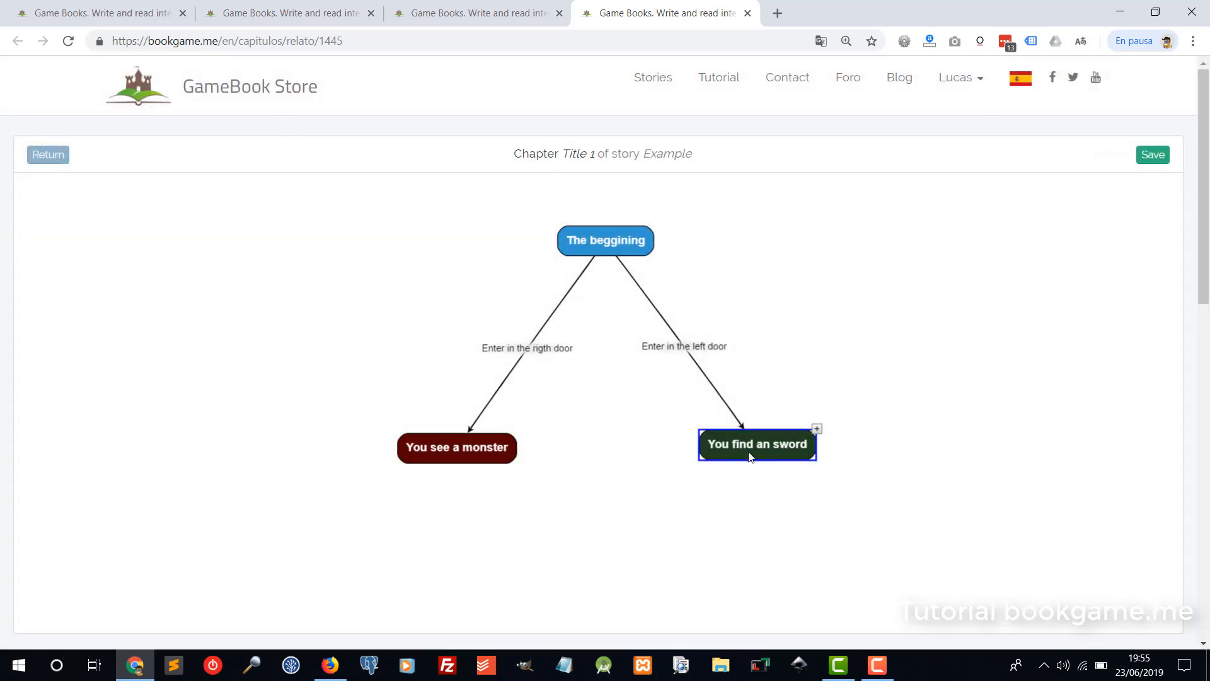
Adjust the node positions and add a new page placed below 'You see a monster'.
{"action": "left_click_drag", "start_coordinate": [760, 450], "coordinate": [733, 448]}
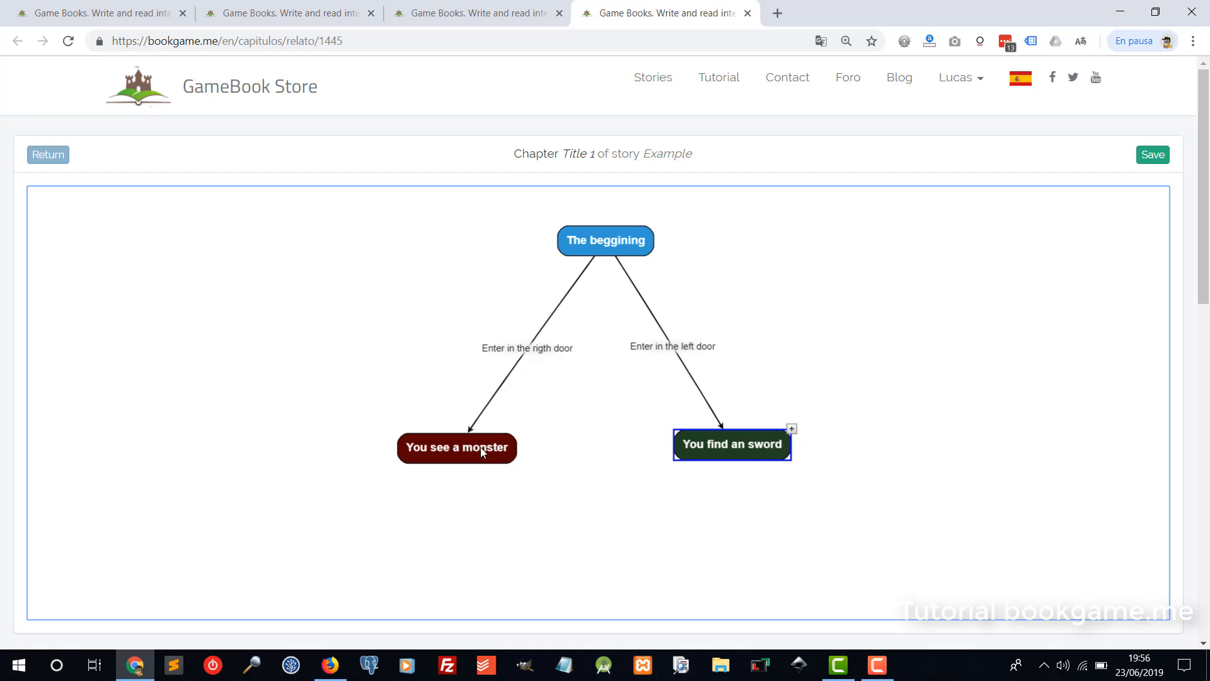
{"action": "mouse_move", "coordinate": [480, 448]}
{"action": "left_mouse_down"}
{"action": "mouse_move", "coordinate": [493, 424]}
{"action": "mouse_move", "coordinate": [480, 433]}
{"action": "left_mouse_up"}
{"action": "left_click", "coordinate": [517, 417]}
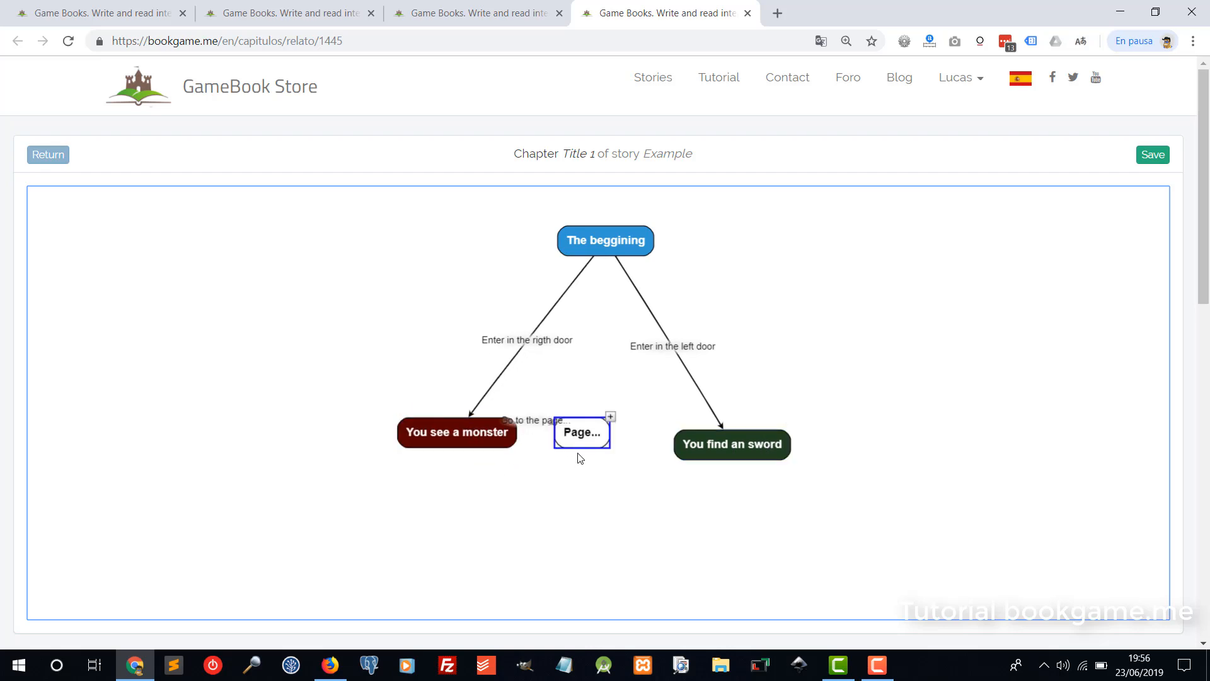
{"action": "left_click_drag", "start_coordinate": [582, 436], "coordinate": [475, 514]}
Title the new link 'Receive an object' and save it.
{"action": "double_click", "coordinate": [473, 473]}
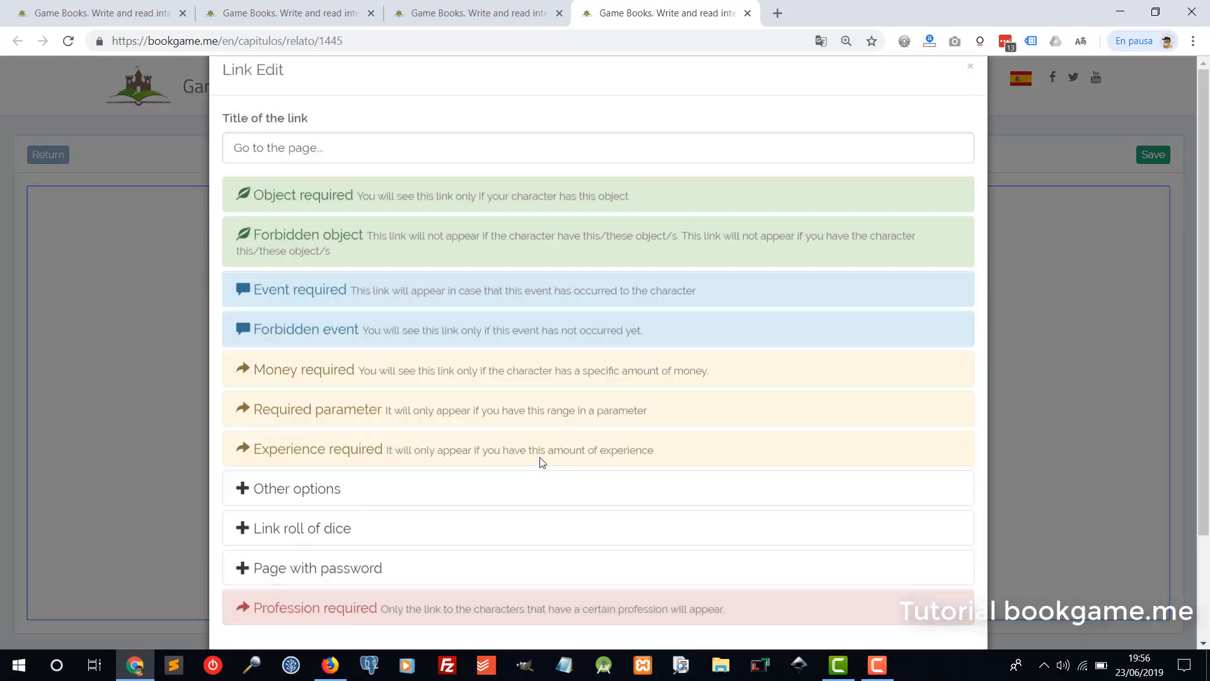
{"action": "left_click_drag", "start_coordinate": [338, 184], "coordinate": [85, 169]}
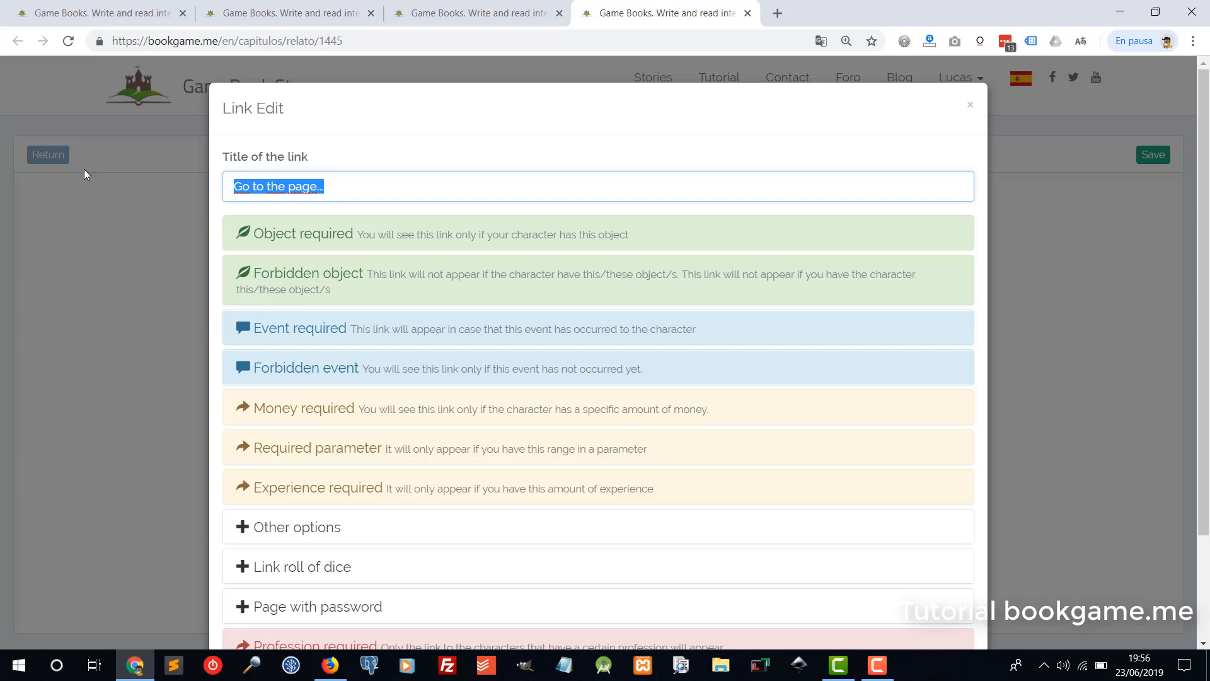
{"action": "type", "text": "REceive "}
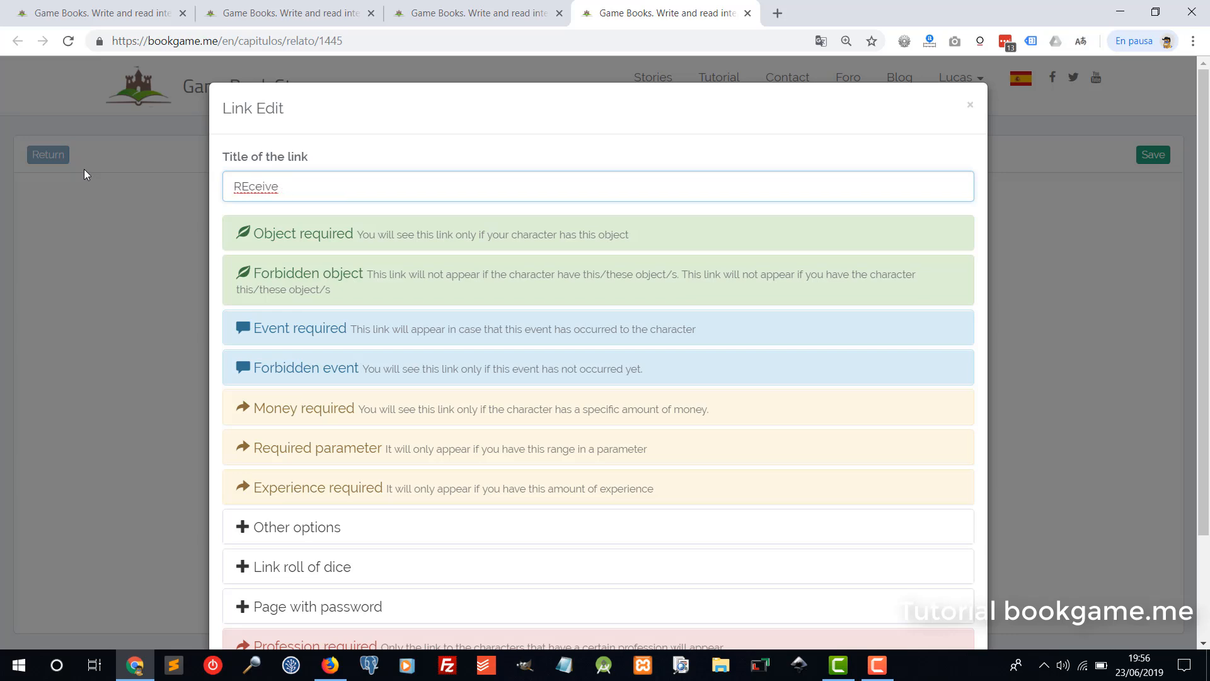
{"action": "type", "text": "an object"}
{"action": "left_click", "coordinate": [247, 186]}
{"action": "key", "text": "BackSpace"}
{"action": "type", "text": "e"}
{"action": "scroll", "coordinate": [341, 276], "scroll_direction": "down", "scroll_amount": 3}
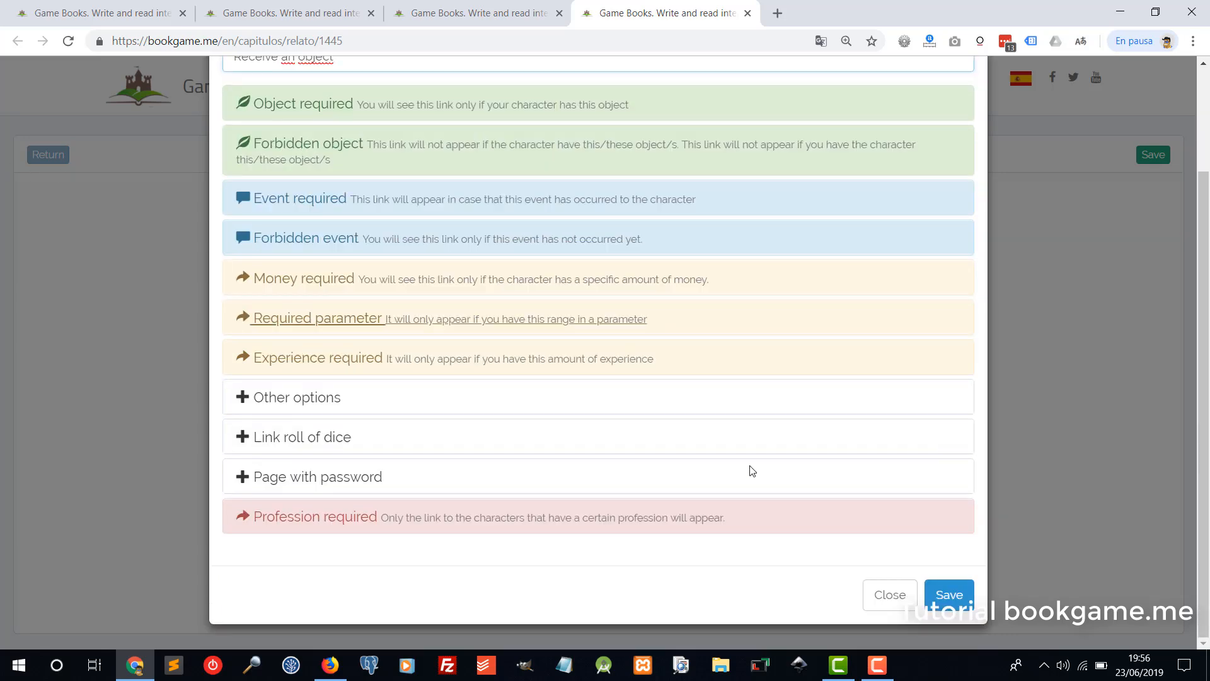
{"action": "left_click", "coordinate": [948, 591]}
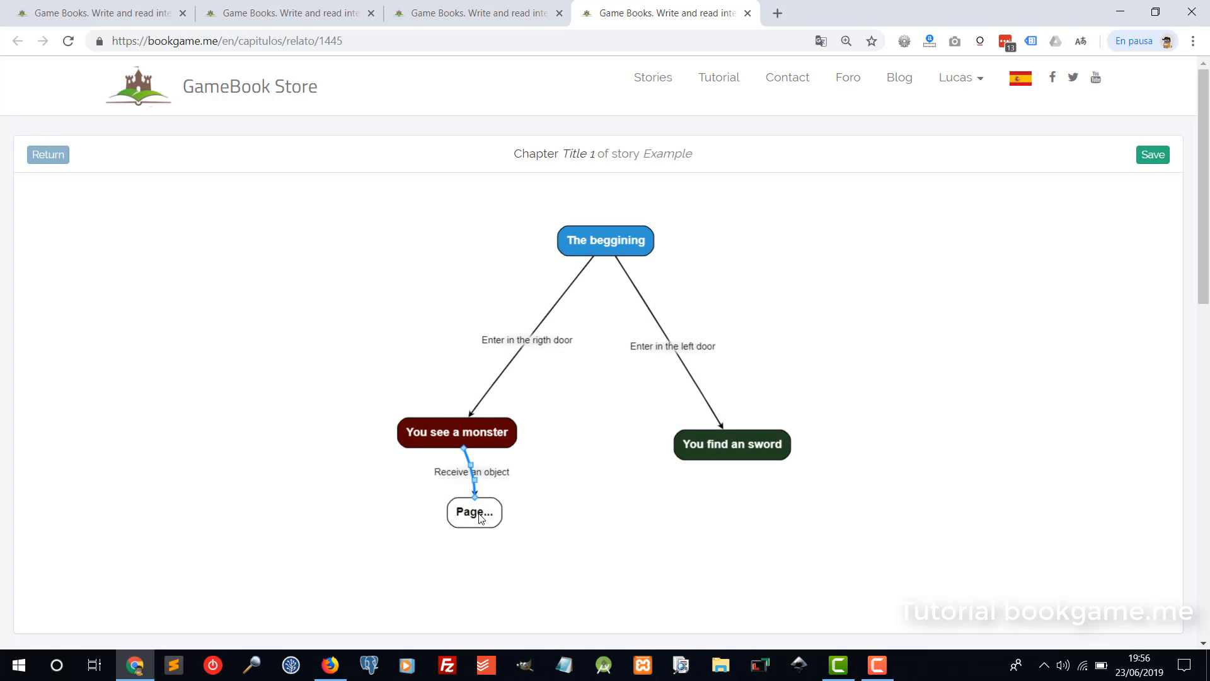
Retitle the new page 'Object that you receive'.
{"action": "double_click", "coordinate": [474, 512]}
{"action": "left_click_drag", "start_coordinate": [269, 188], "coordinate": [144, 176]}
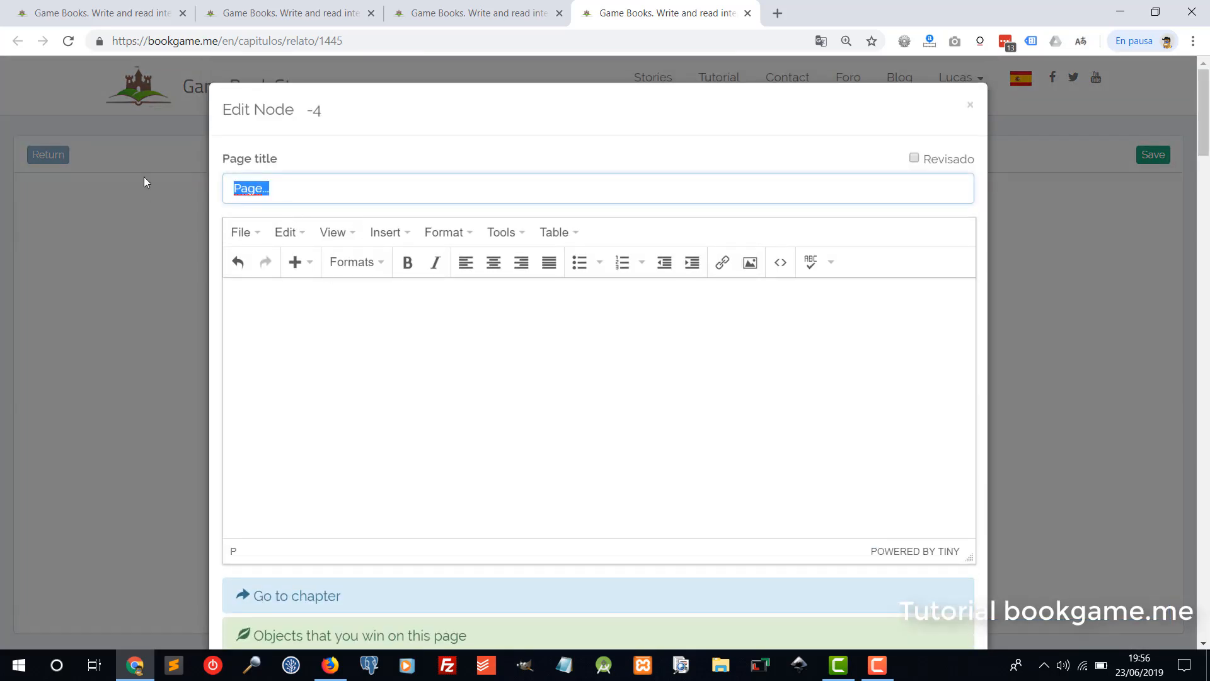
{"action": "type", "text": "Object that you"}
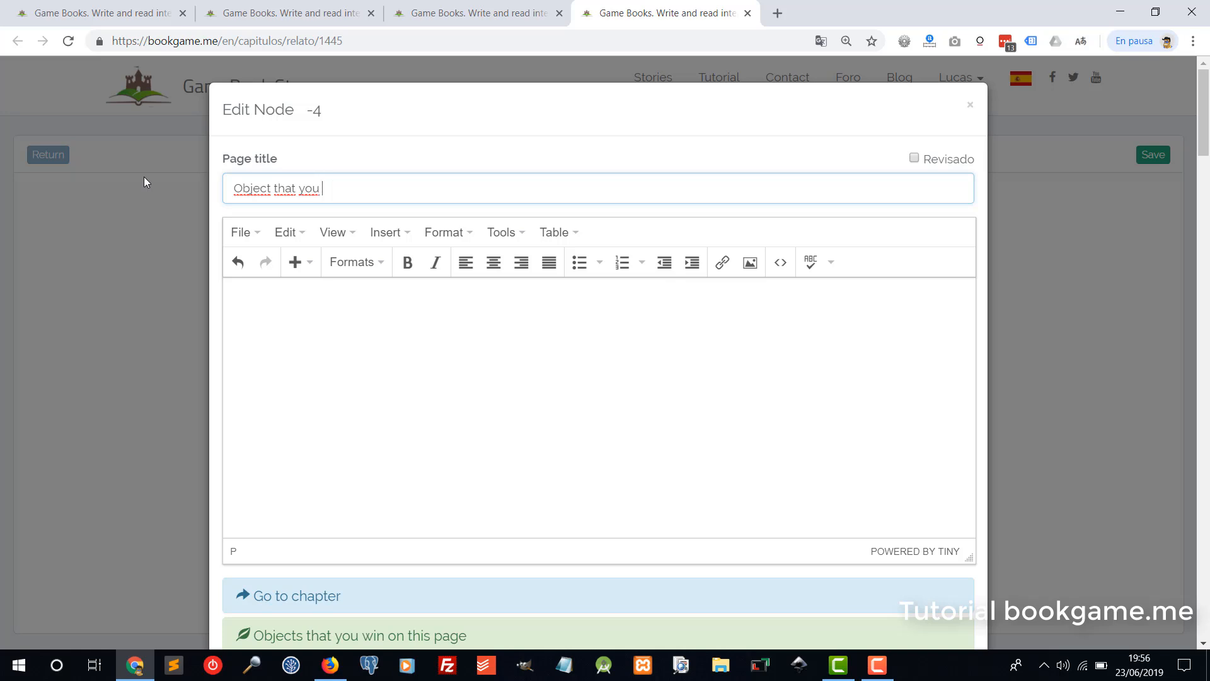
{"action": "type", "text": " ear"}
{"action": "key", "text": "BackSpace"}
{"action": "key", "text": "BackSpace"}
{"action": "key", "text": "BackSpace"}
{"action": "type", "text": "rec"}
Fill the page body with a line of 'asd' placeholder text.
{"action": "left_click", "coordinate": [371, 371]}
{"action": "type", "text": "asd asd asd asd"}
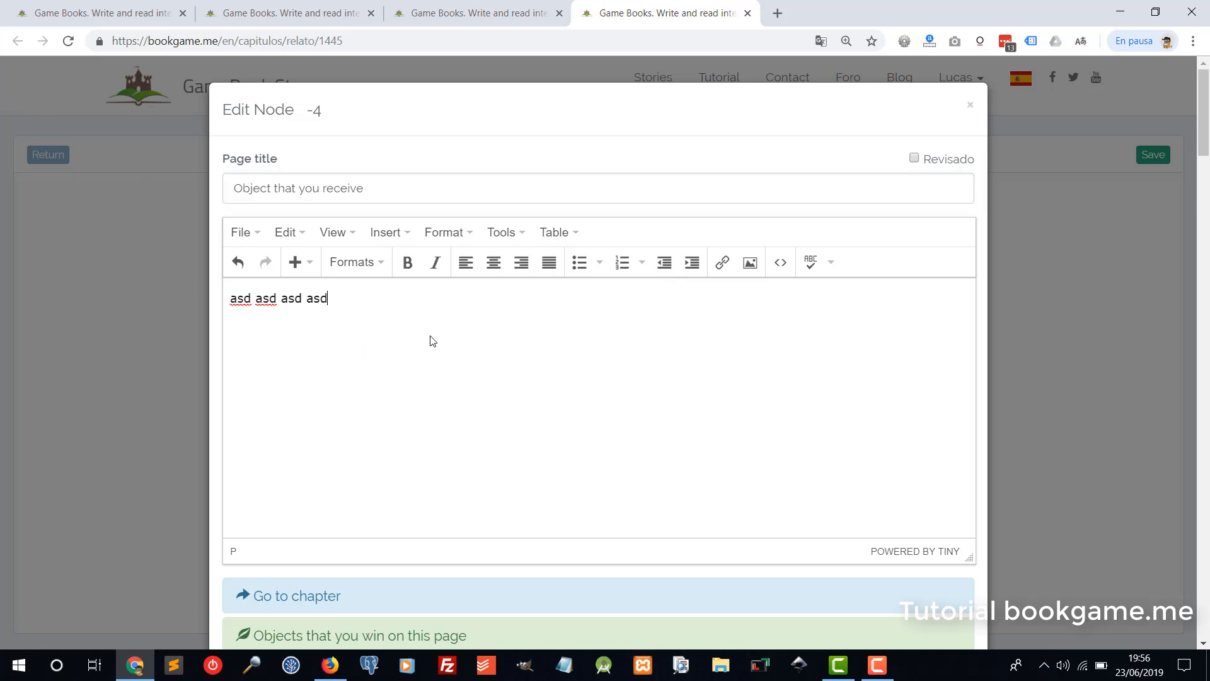
{"action": "type", "text": " asda sda sdas das das"}
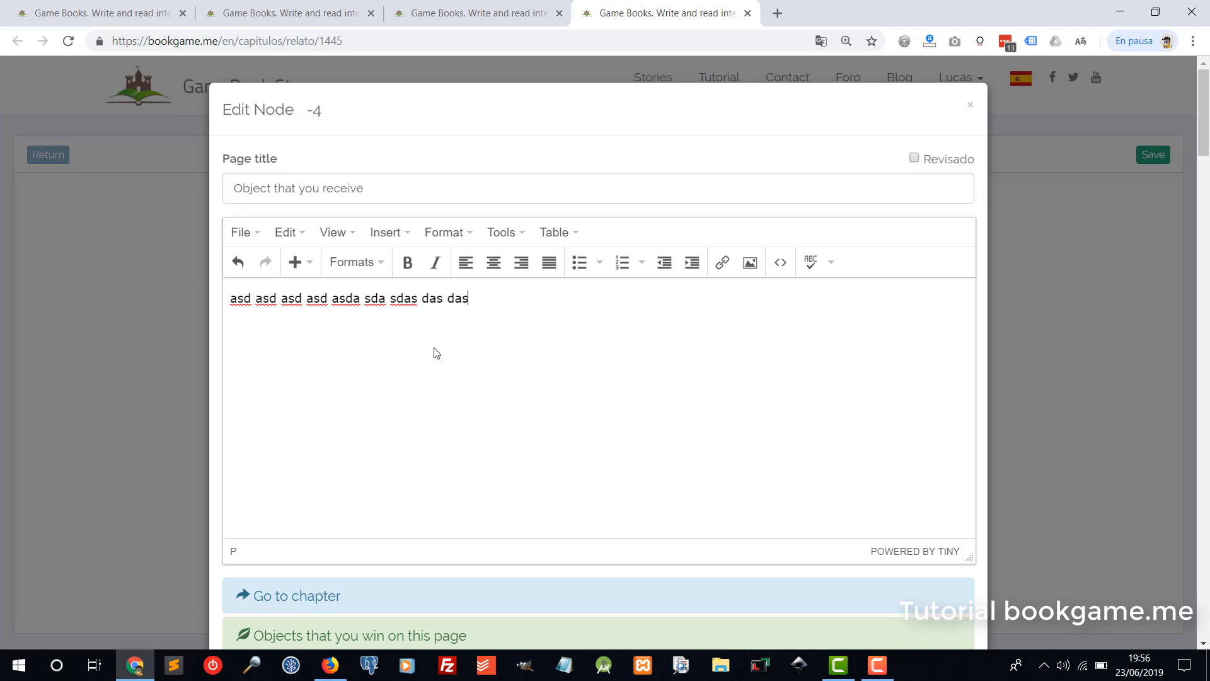
{"action": "type", "text": "d asd asdasd asd asda"}
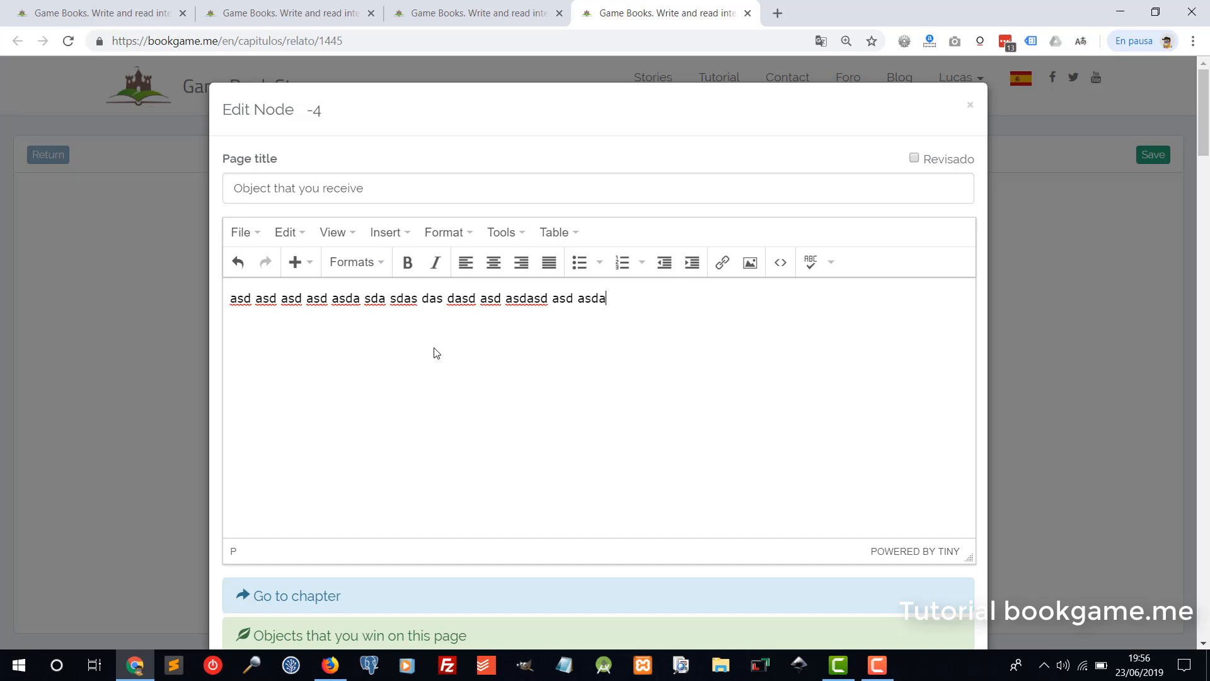
{"action": "type", "text": " sd."}
{"action": "key", "text": "Return"}
Make the page award an Iron Shortsword and a Bronze Buckler.
{"action": "scroll", "coordinate": [381, 381], "scroll_direction": "down", "scroll_amount": 10}
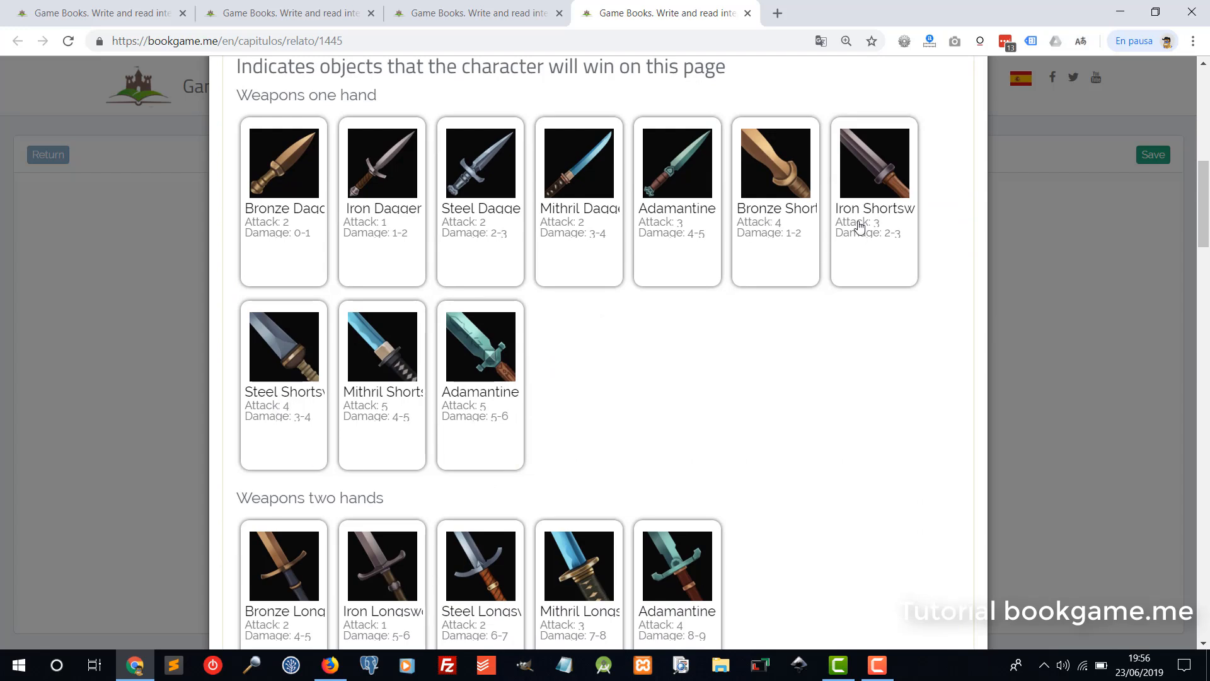
{"action": "left_click", "coordinate": [881, 205]}
{"action": "scroll", "coordinate": [405, 319], "scroll_direction": "down", "scroll_amount": 3}
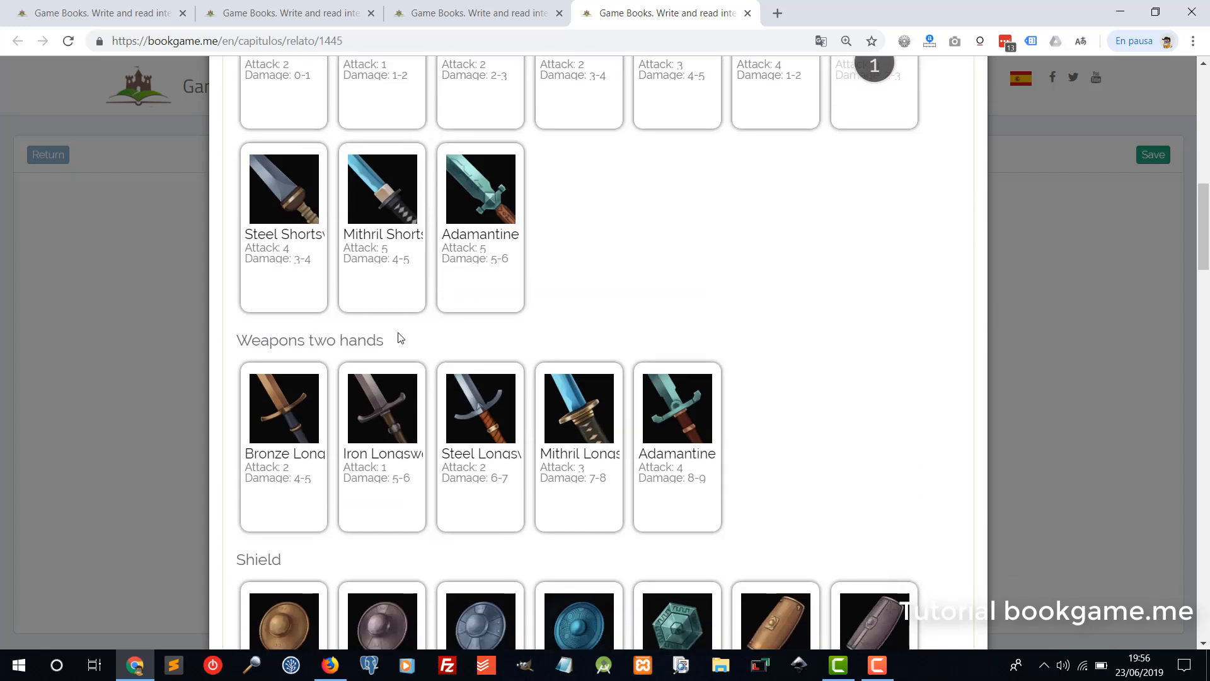
{"action": "scroll", "coordinate": [408, 297], "scroll_direction": "down", "scroll_amount": 3}
{"action": "left_click", "coordinate": [283, 391]}
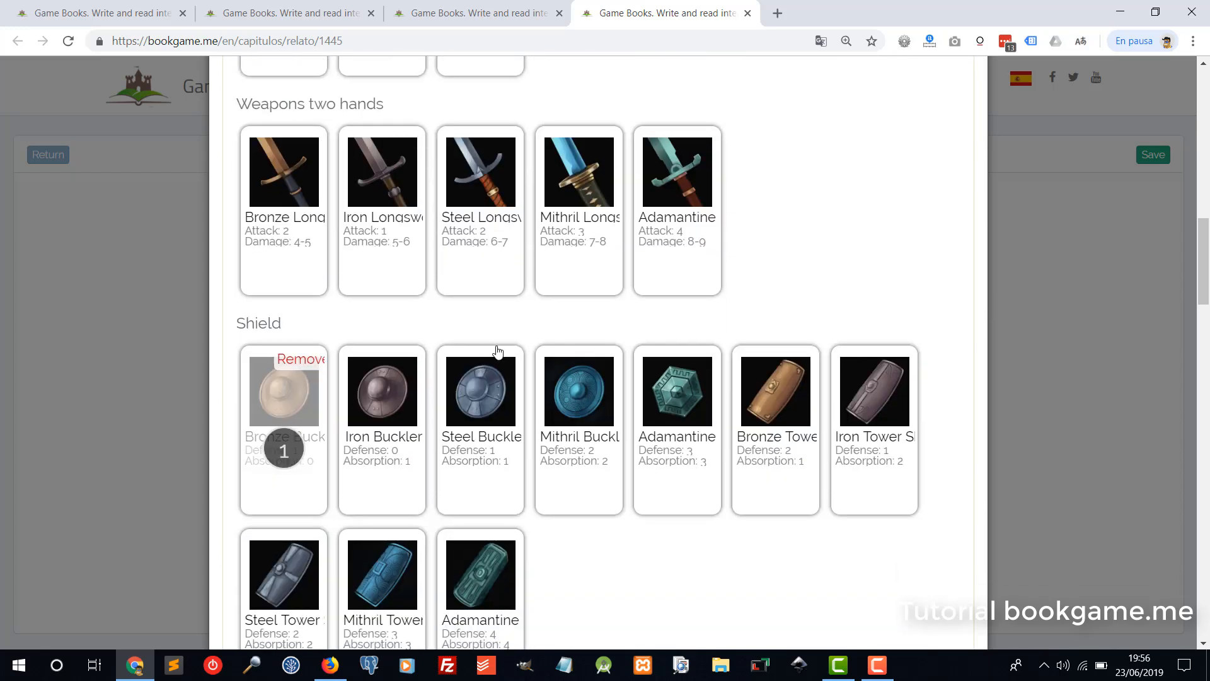
{"action": "scroll", "coordinate": [524, 367], "scroll_direction": "down", "scroll_amount": 15}
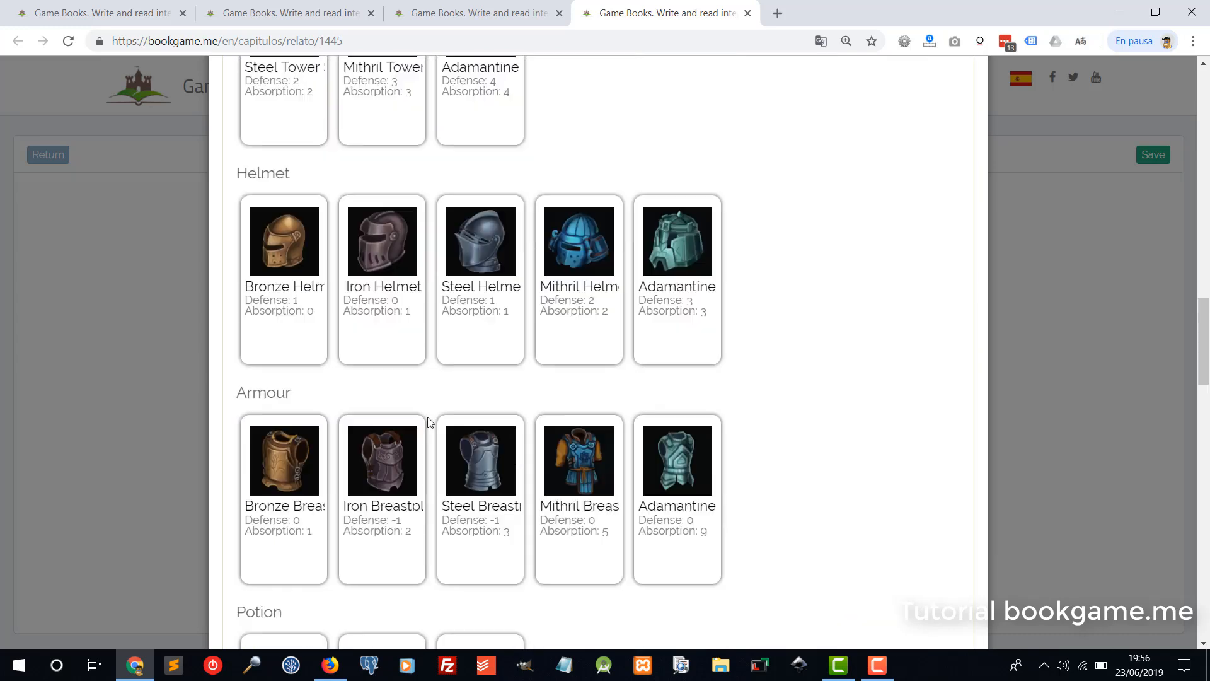
{"action": "scroll", "coordinate": [423, 407], "scroll_direction": "down", "scroll_amount": 20}
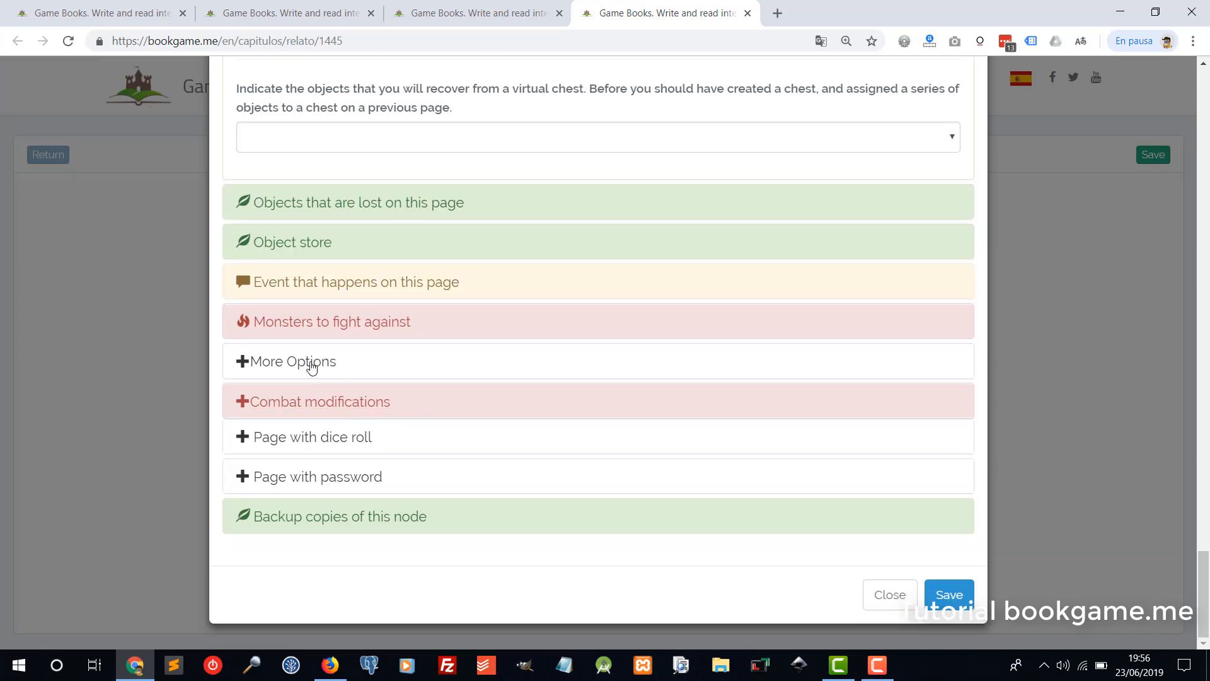
Set Money you earn to 100 under More Options and save the page.
{"action": "left_click", "coordinate": [308, 370]}
{"action": "scroll", "coordinate": [433, 370], "scroll_direction": "down", "scroll_amount": 4}
{"action": "scroll", "coordinate": [274, 371], "scroll_direction": "up", "scroll_amount": 3}
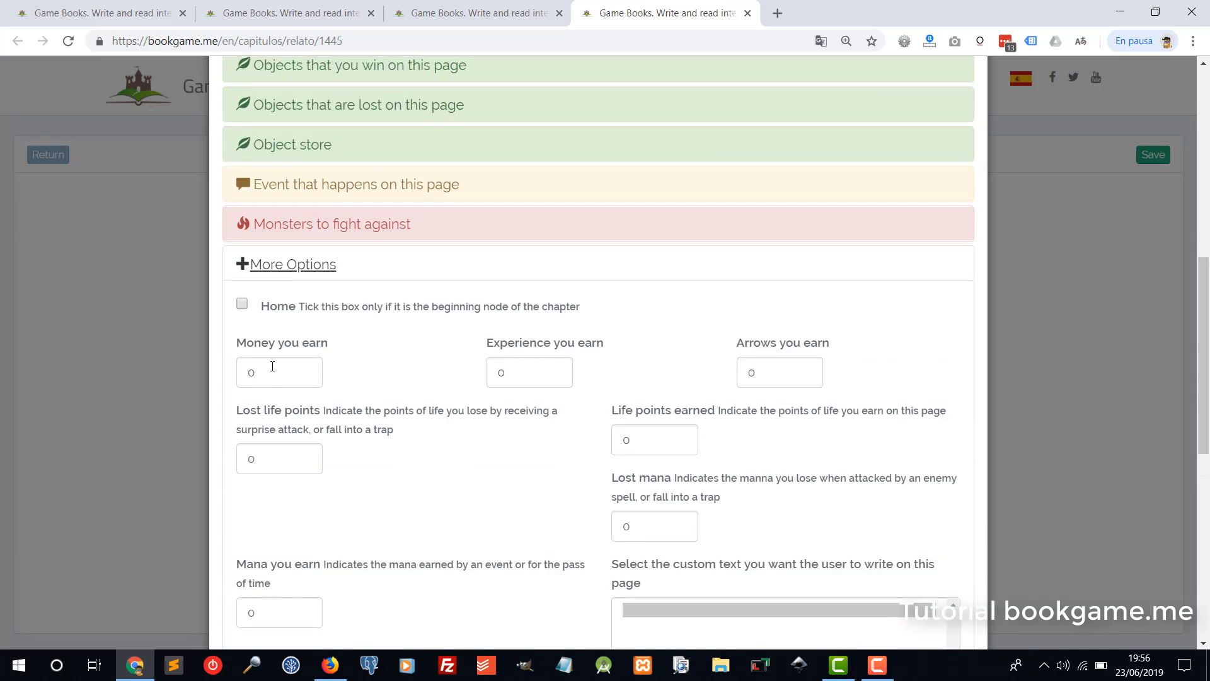
{"action": "double_click", "coordinate": [274, 371]}
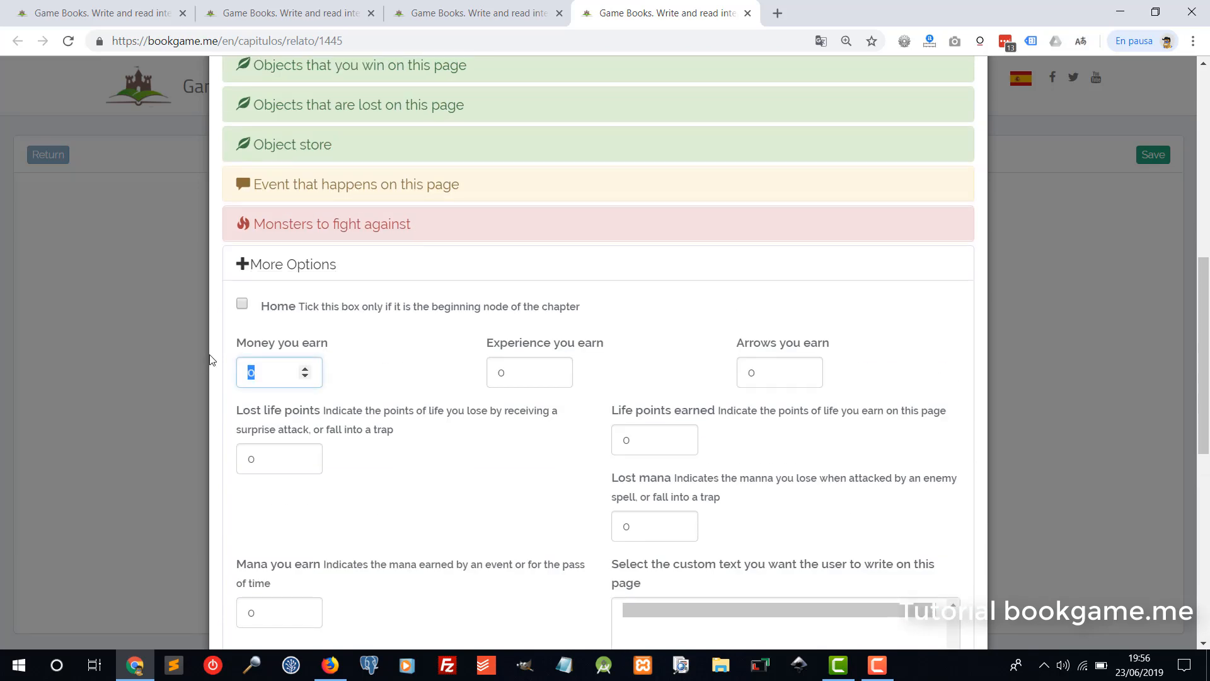
{"action": "type", "text": "100"}
{"action": "double_click", "coordinate": [503, 372]}
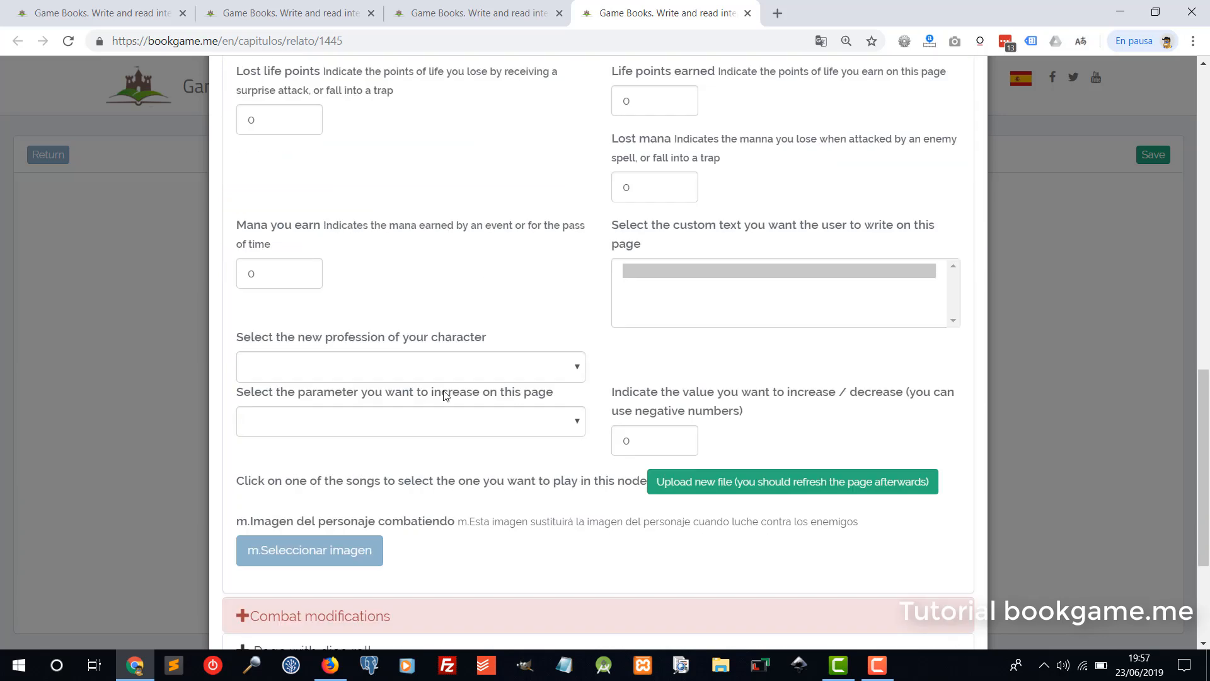
{"action": "scroll", "coordinate": [446, 392], "scroll_direction": "down", "scroll_amount": 5}
{"action": "scroll", "coordinate": [373, 346], "scroll_direction": "up", "scroll_amount": 5}
{"action": "left_click", "coordinate": [312, 268]}
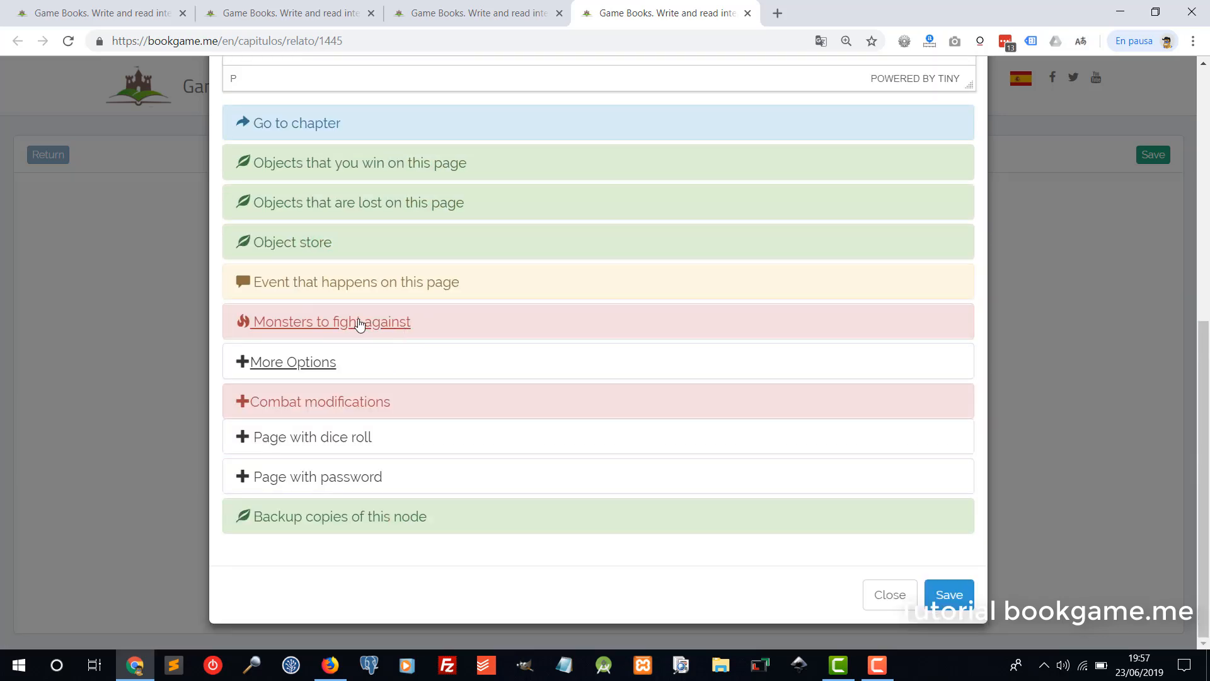
{"action": "left_click", "coordinate": [945, 594]}
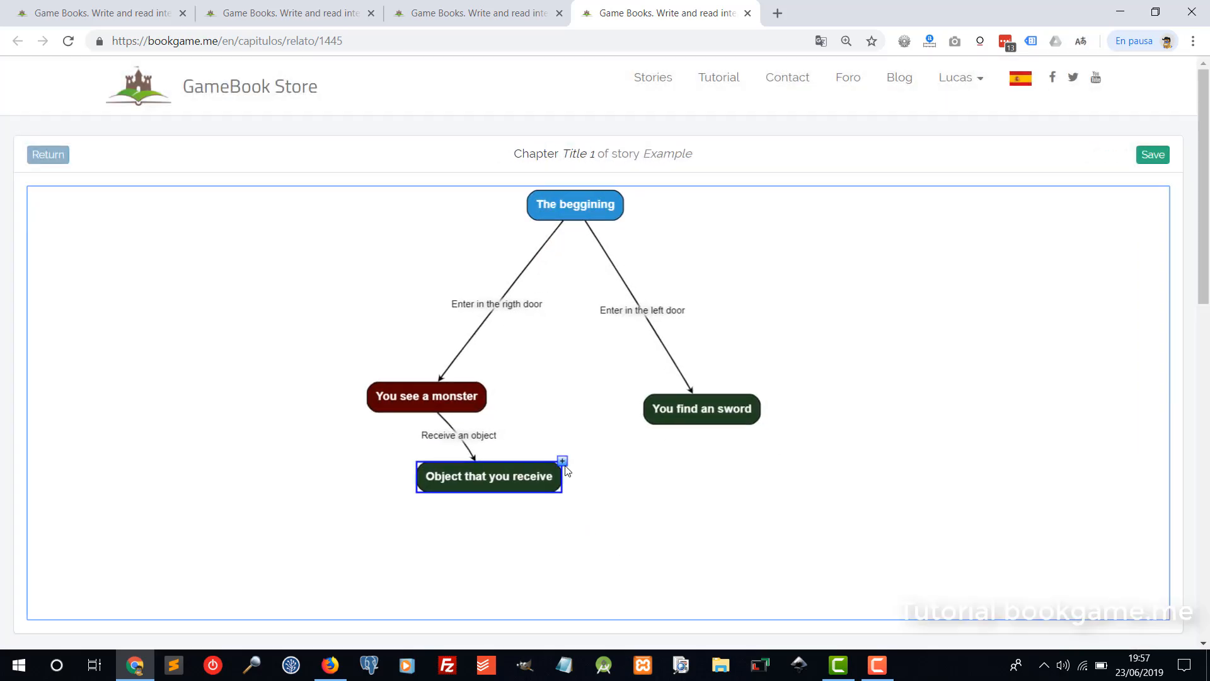
Add a page after 'Object that you receive' via a link titled 'Jump througth the window'.
{"action": "left_click", "coordinate": [562, 460]}
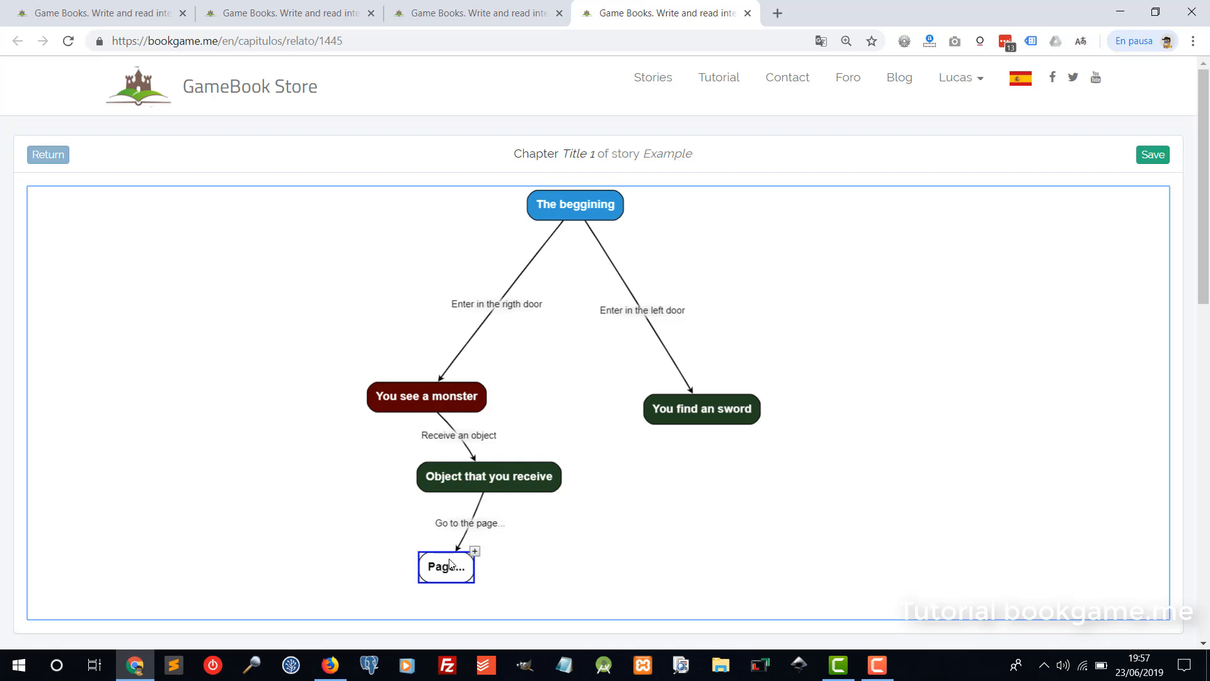
{"action": "left_click", "coordinate": [467, 530]}
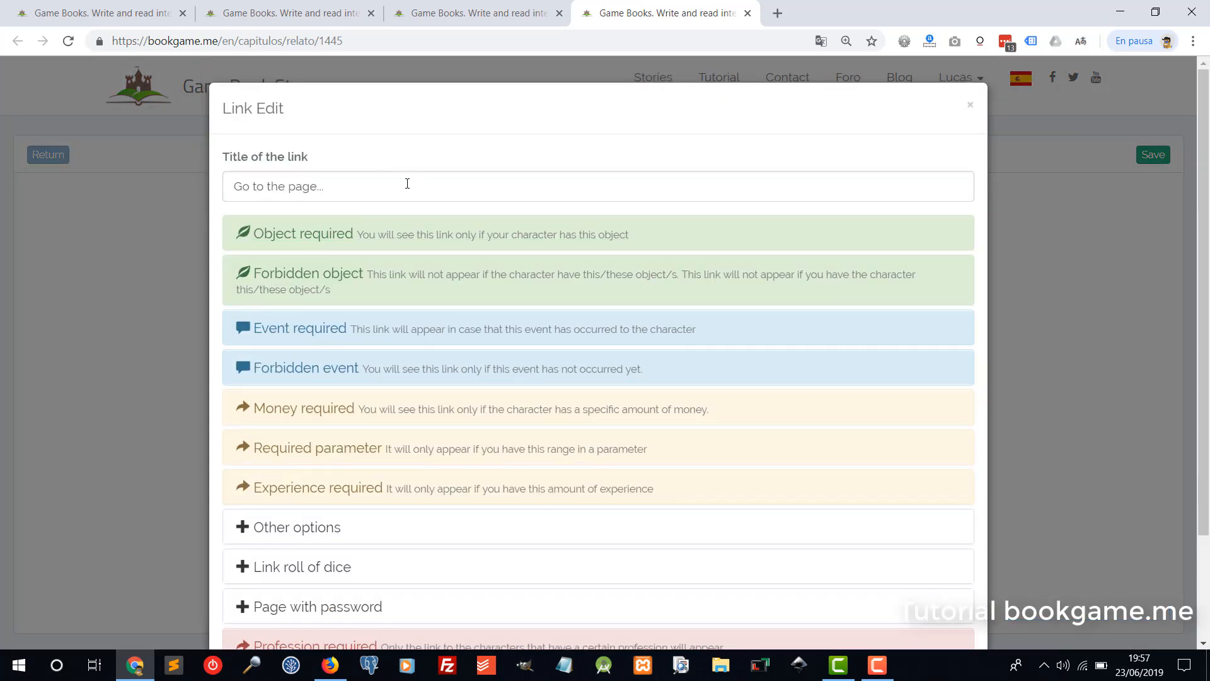
{"action": "left_click_drag", "start_coordinate": [405, 184], "coordinate": [194, 190]}
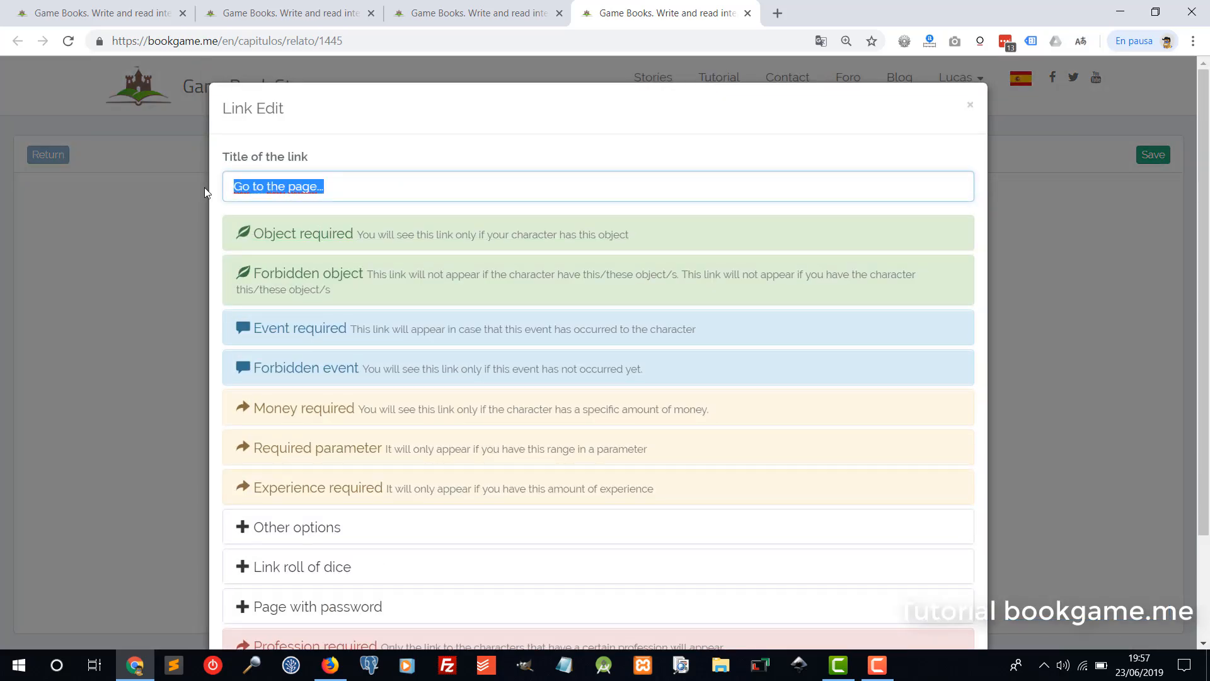
{"action": "type", "text": "Jum"}
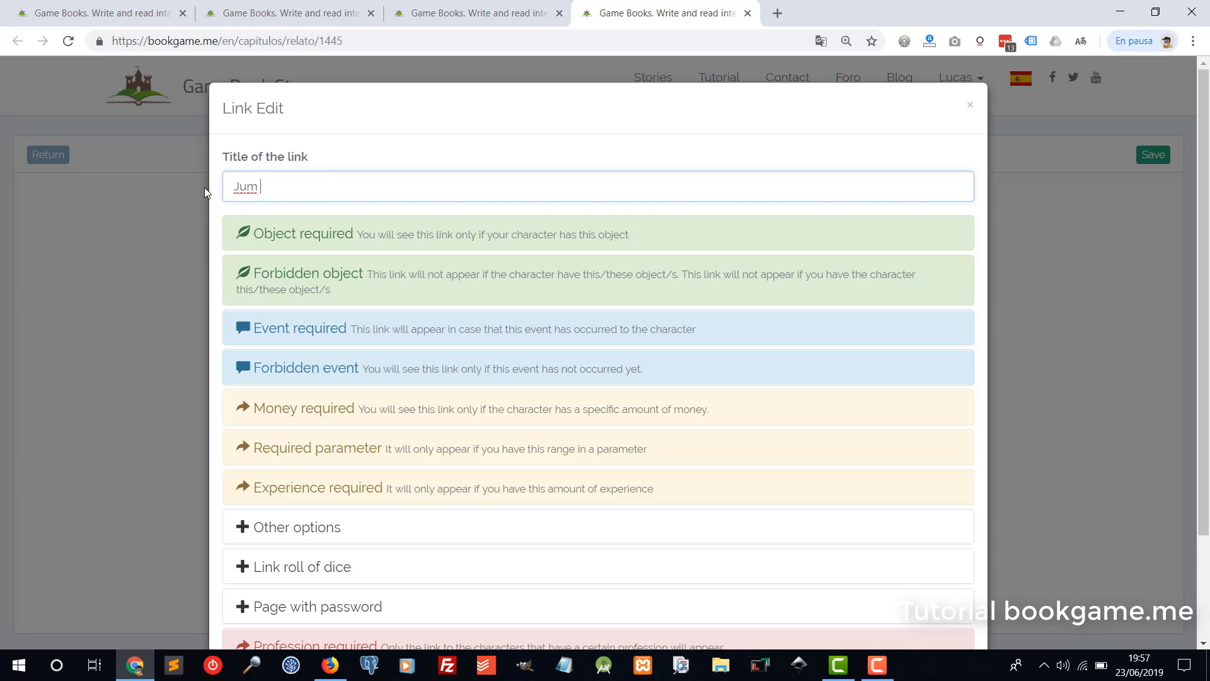
{"action": "type", "text": "p througth the window"}
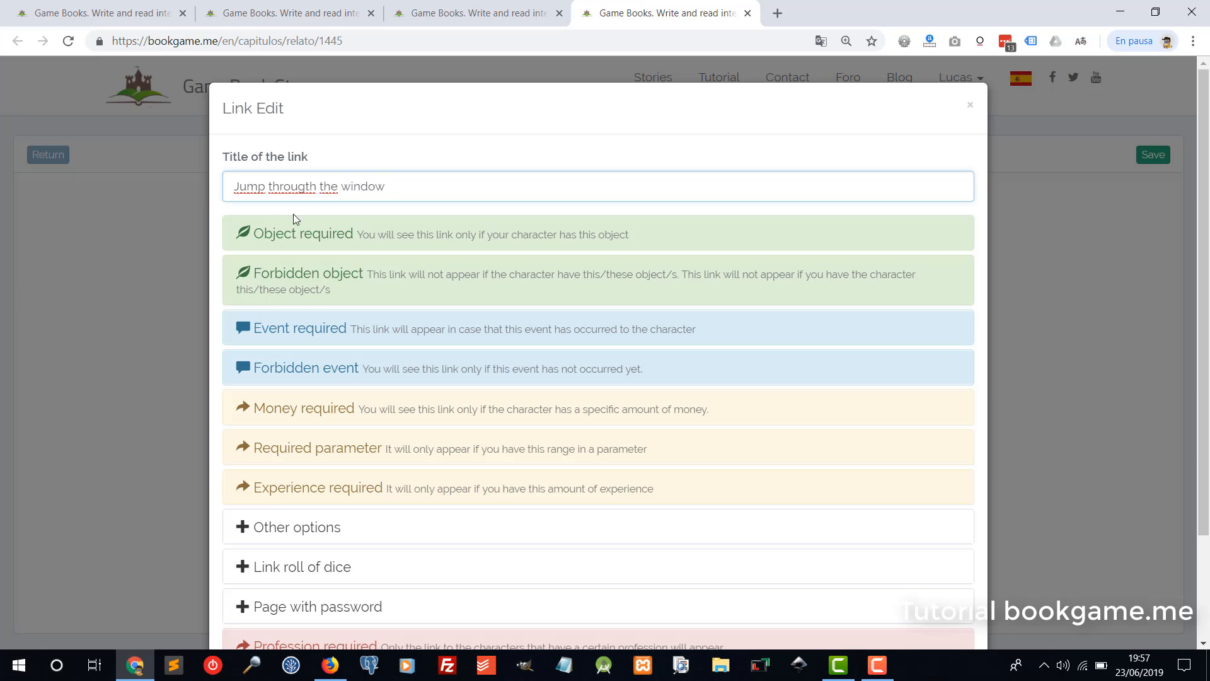
{"action": "scroll", "coordinate": [720, 410], "scroll_direction": "down", "scroll_amount": 3}
{"action": "left_click", "coordinate": [933, 588]}
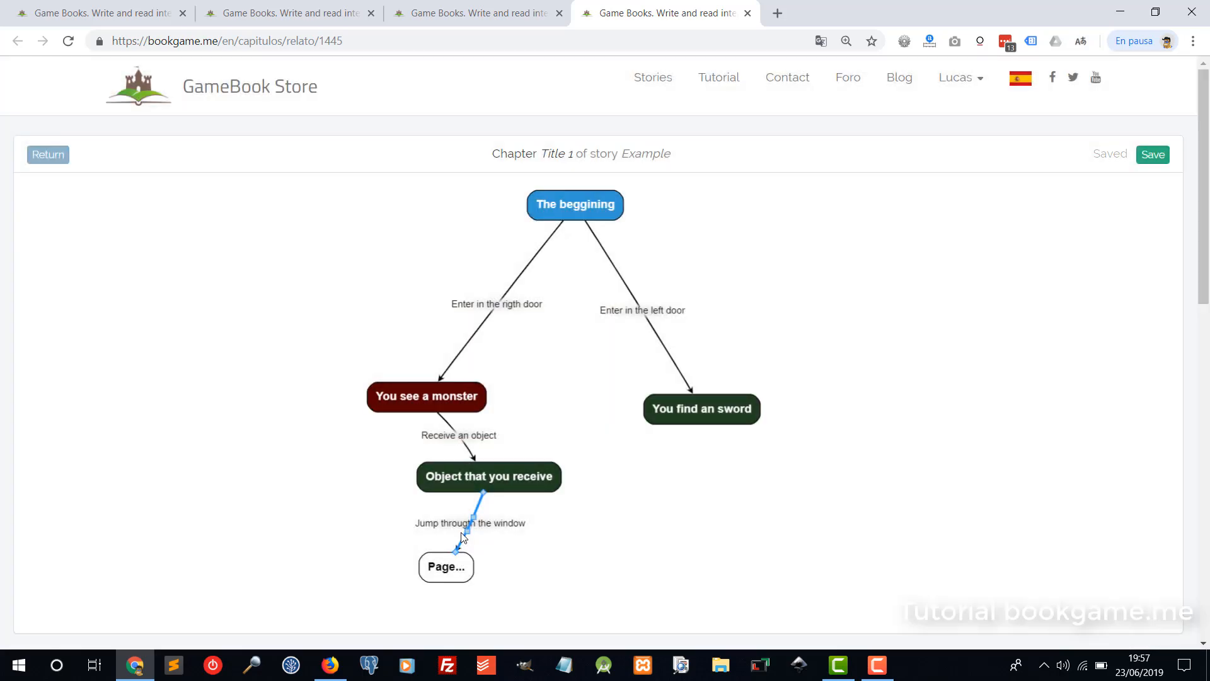
{"action": "left_click", "coordinate": [378, 573]}
Title the new page 'You died', route it to the Death chapter, and save.
{"action": "double_click", "coordinate": [379, 573]}
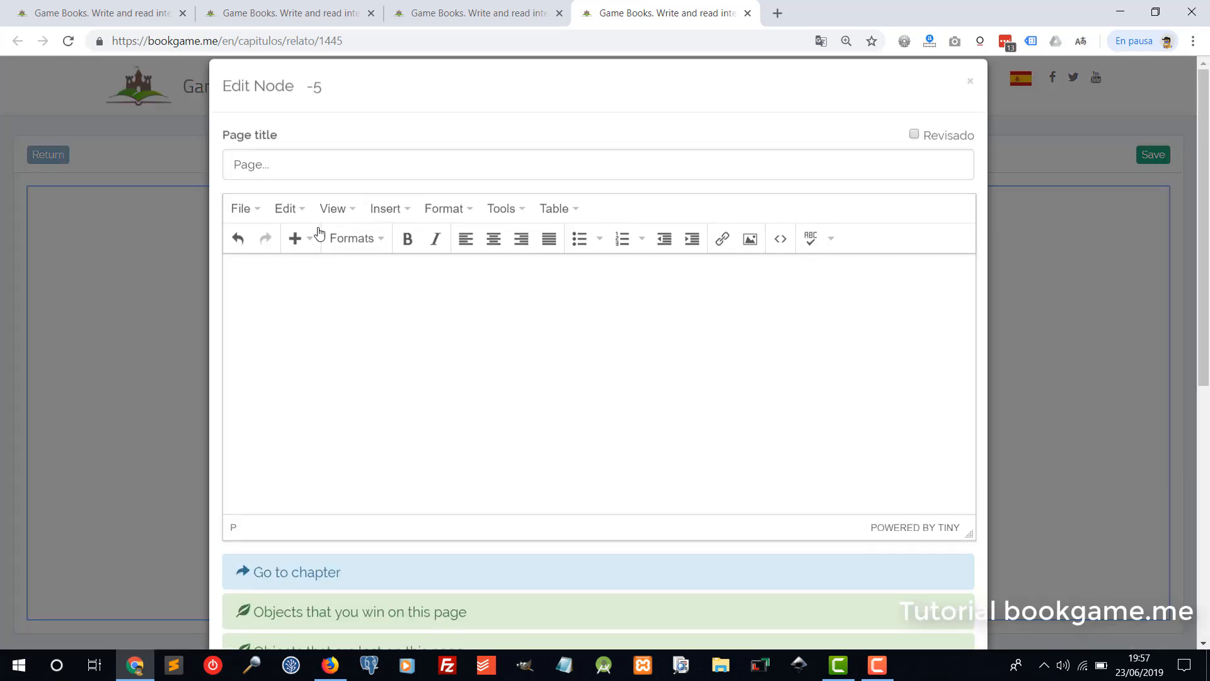
{"action": "type", "text": "Y"}
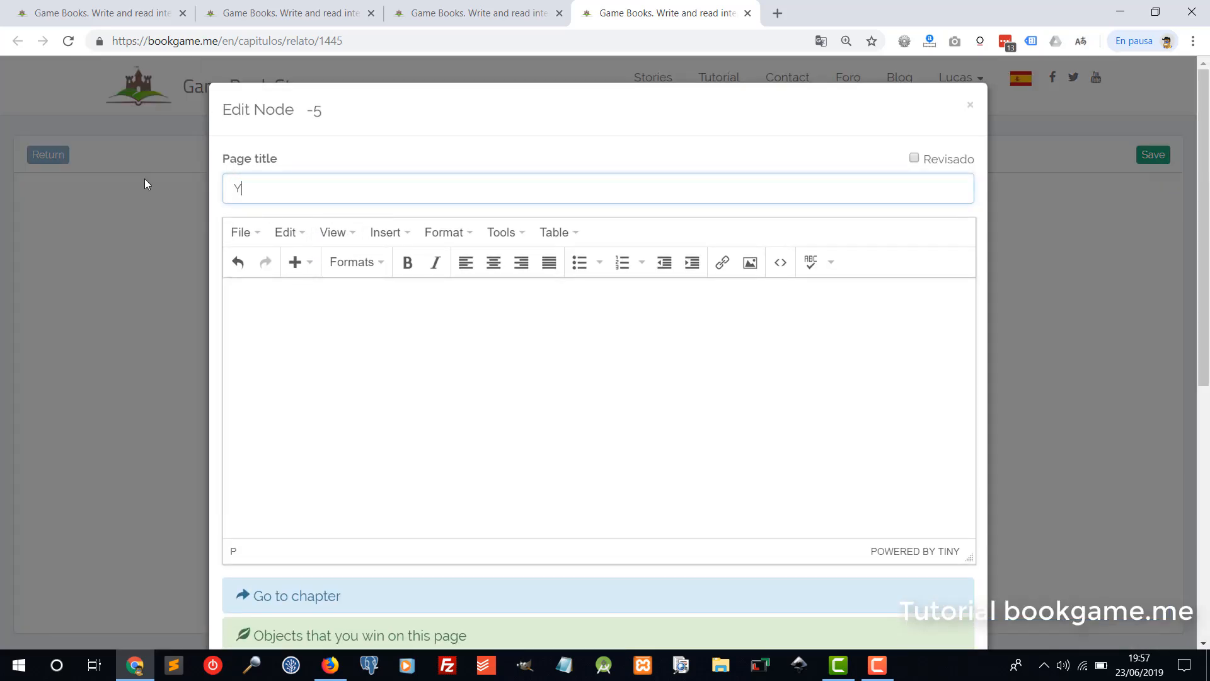
{"action": "type", "text": "ou died"}
{"action": "left_click", "coordinate": [373, 324]}
{"action": "scroll", "coordinate": [343, 470], "scroll_direction": "down", "scroll_amount": 3}
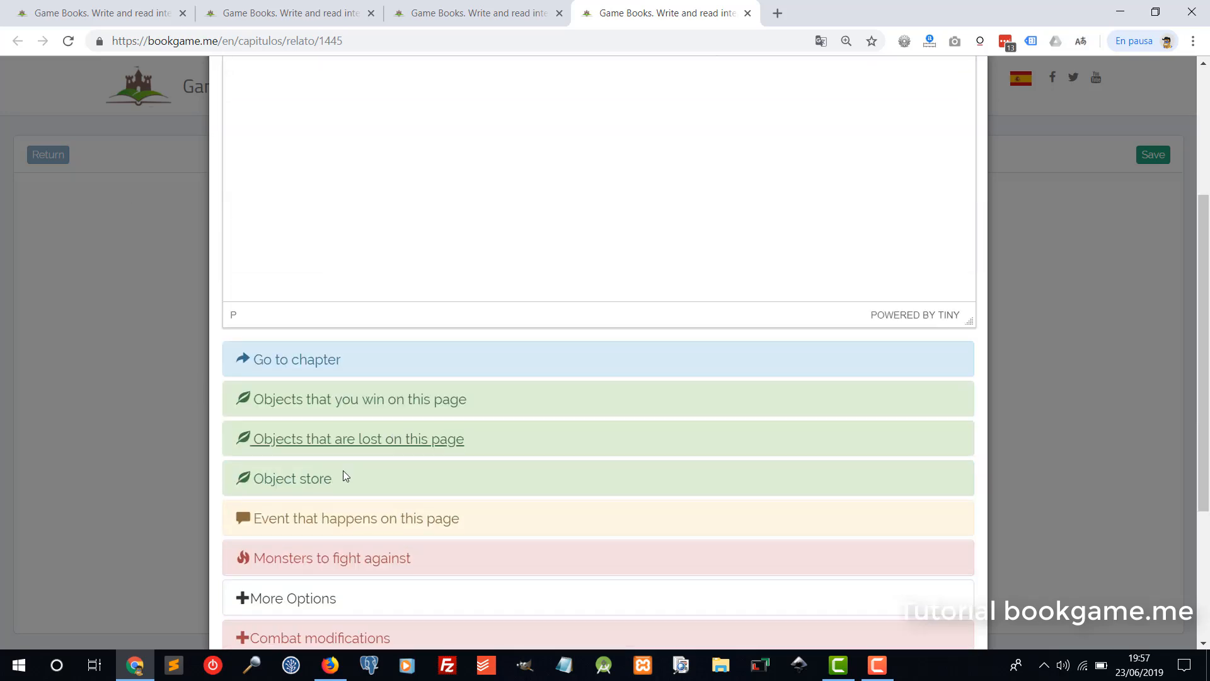
{"action": "left_click", "coordinate": [298, 358]}
{"action": "left_click", "coordinate": [353, 413]}
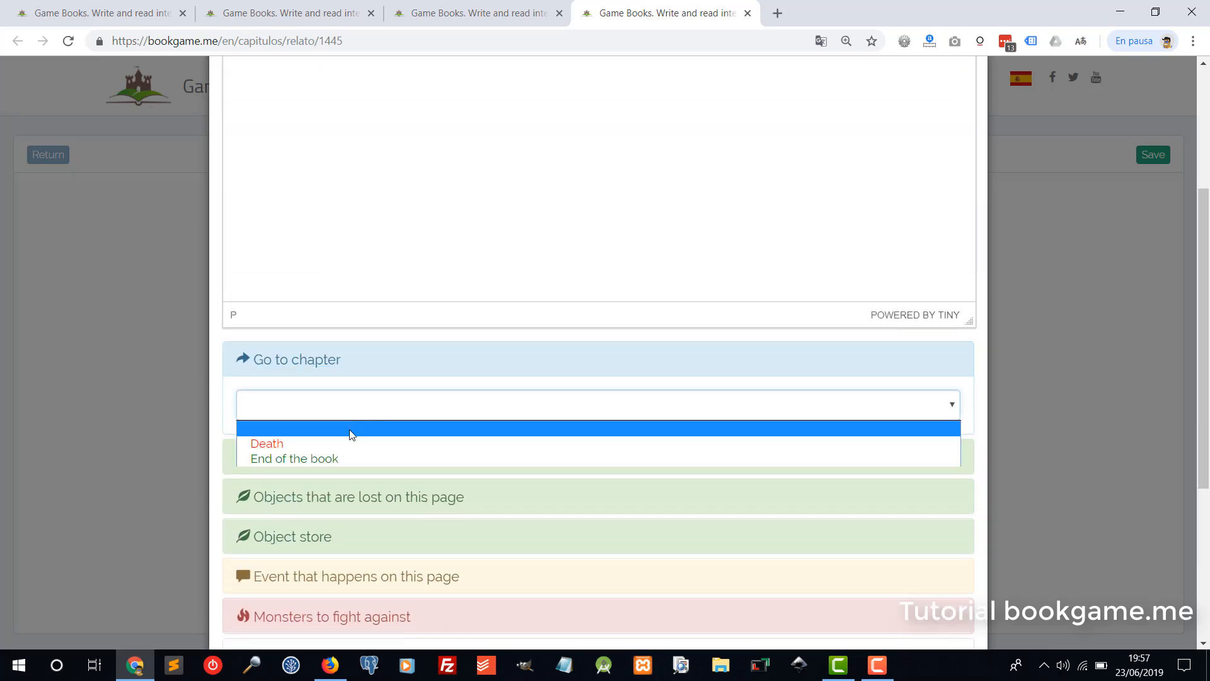
{"action": "left_click", "coordinate": [276, 445]}
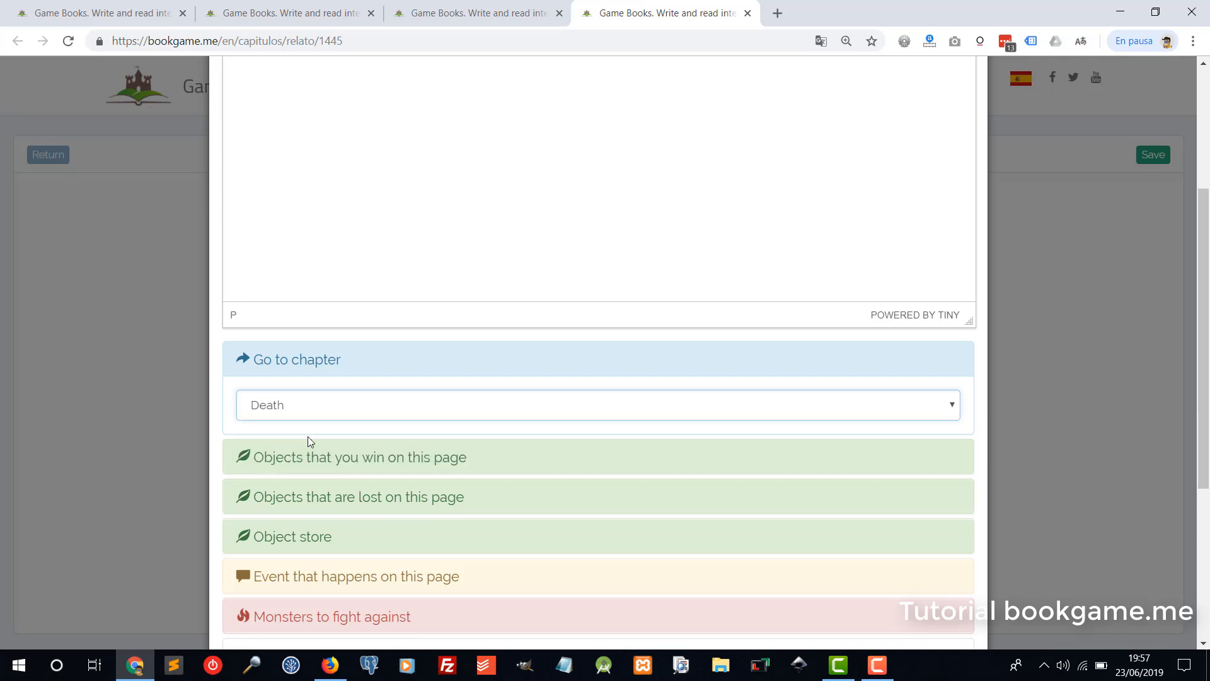
{"action": "scroll", "coordinate": [347, 444], "scroll_direction": "down", "scroll_amount": 3}
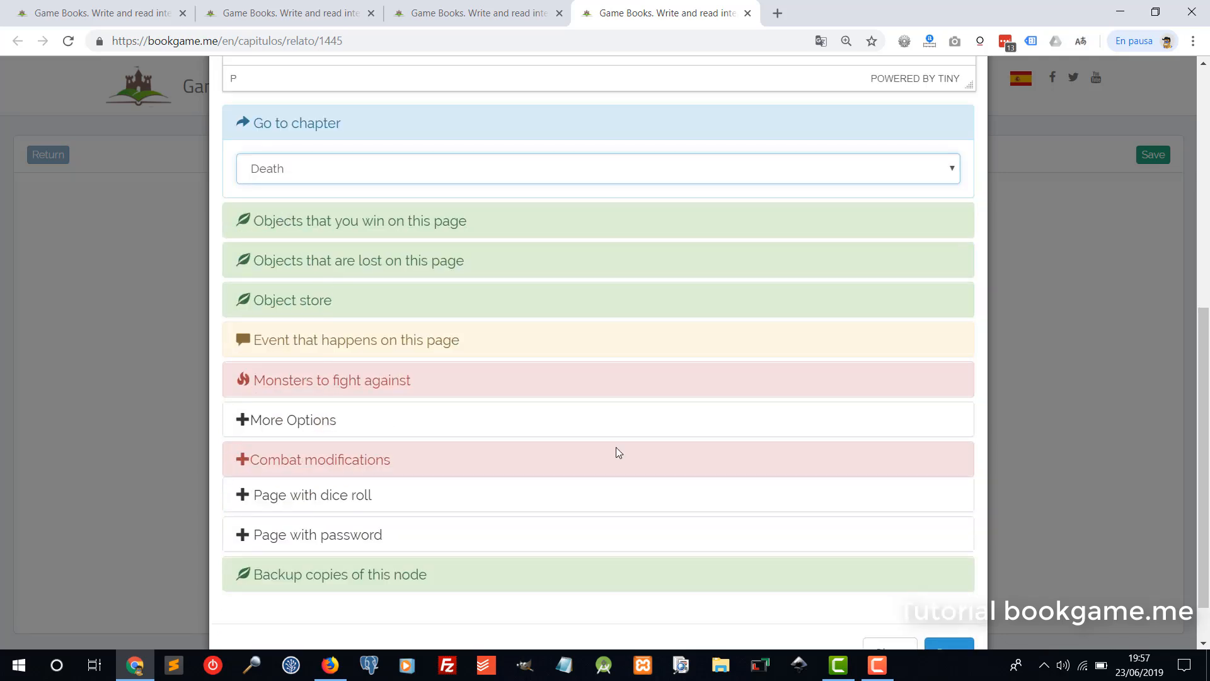
{"action": "scroll", "coordinate": [693, 497], "scroll_direction": "down", "scroll_amount": 2}
{"action": "left_click", "coordinate": [948, 591]}
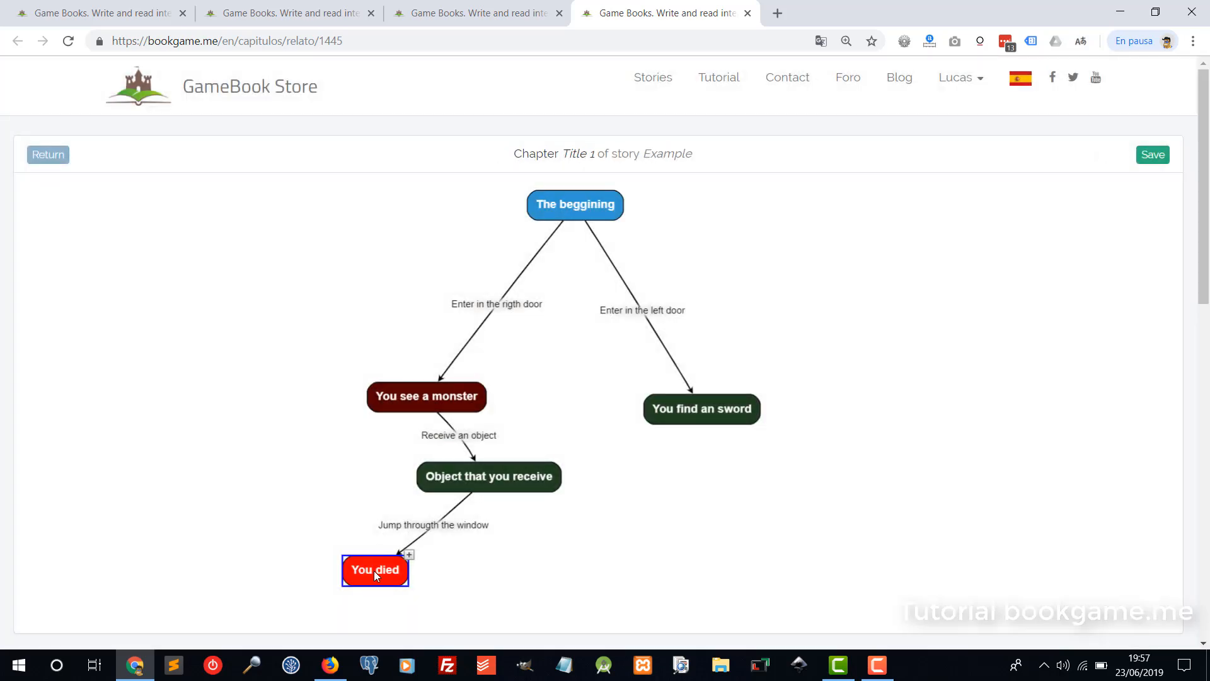
Add another page below-right of 'Object that you receive' via a 'Save the princess' link and begin titling it.
{"action": "left_click", "coordinate": [551, 482]}
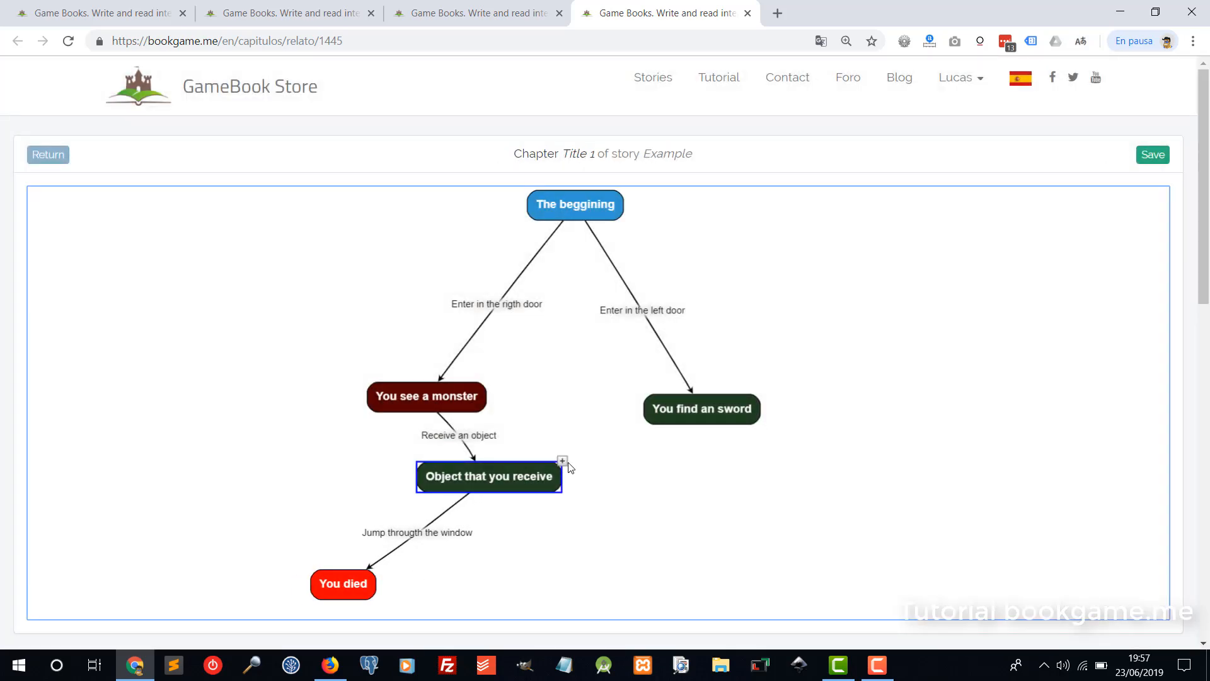
{"action": "left_click", "coordinate": [563, 461]}
{"action": "left_click_drag", "start_coordinate": [598, 482], "coordinate": [607, 584]}
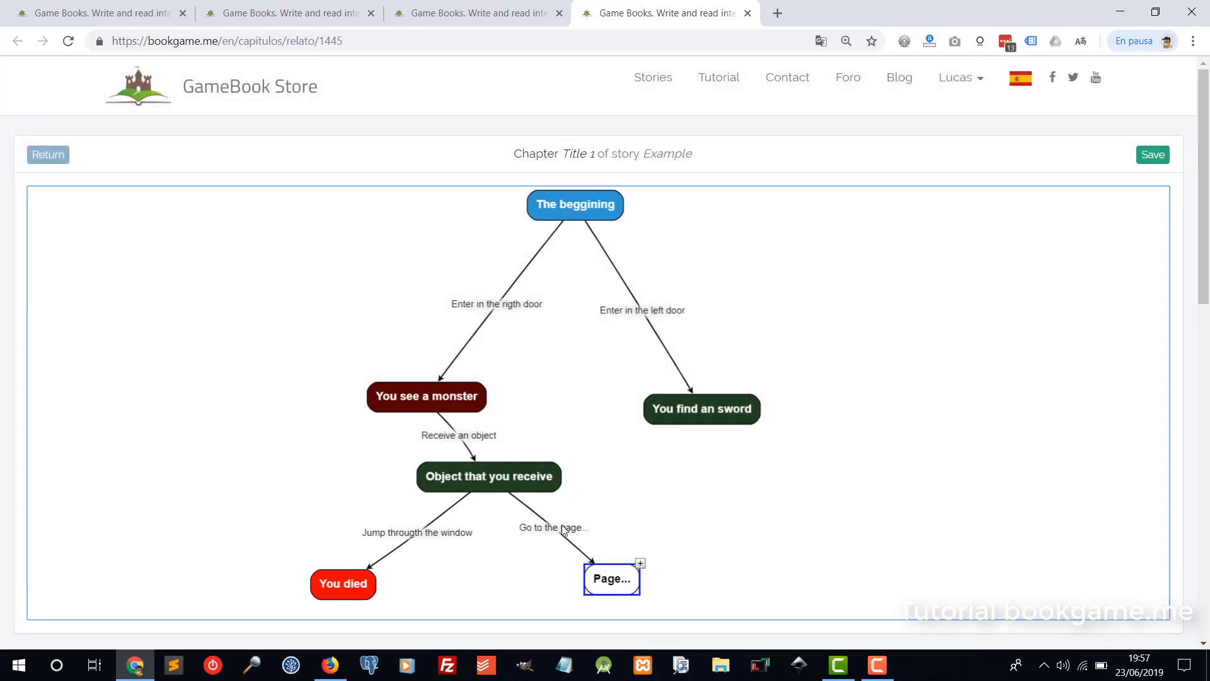
{"action": "double_click", "coordinate": [560, 526]}
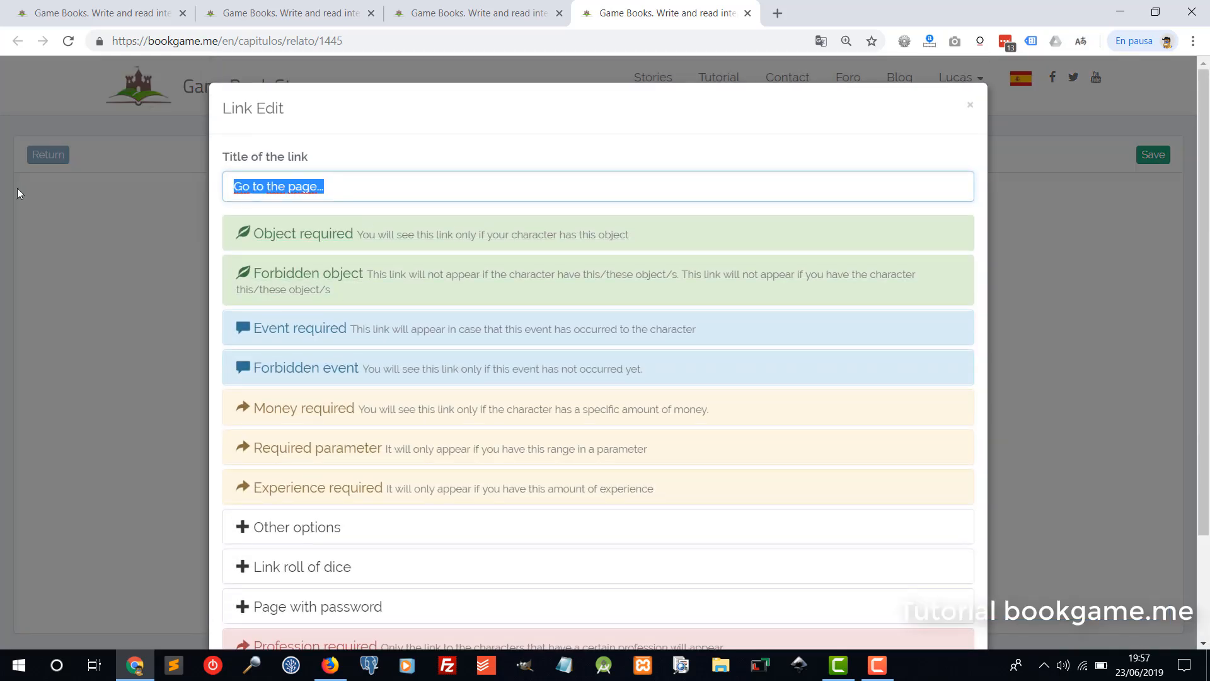
{"action": "type", "text": "Save "}
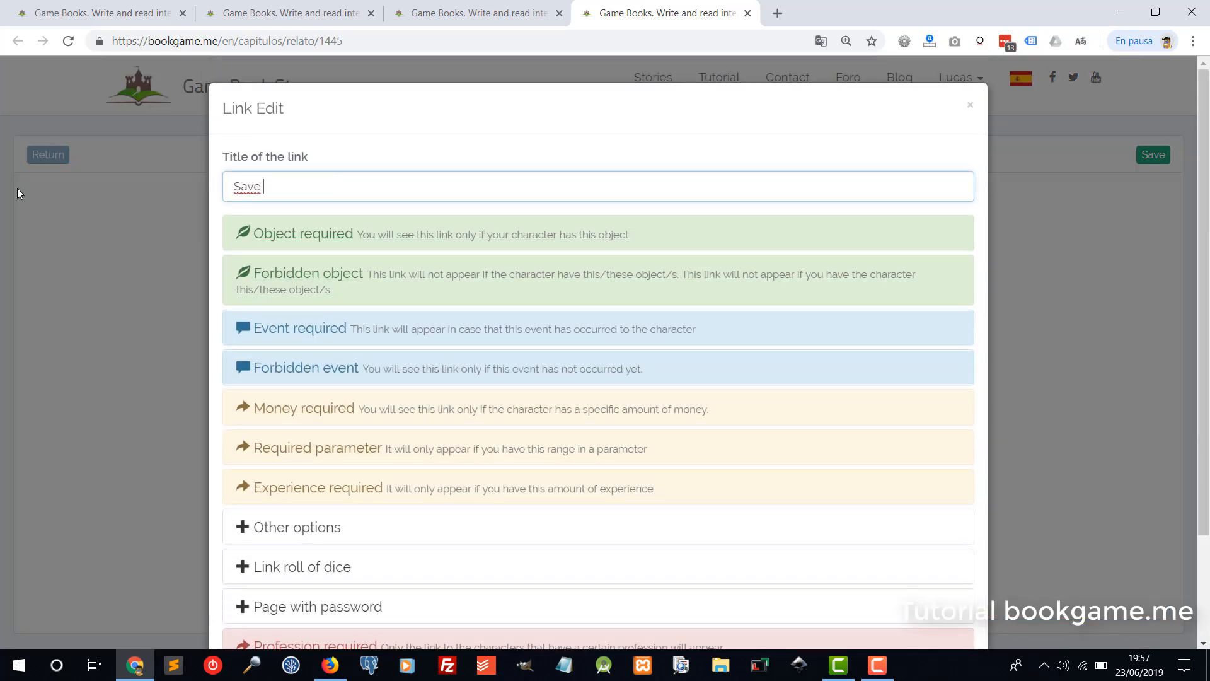
{"action": "type", "text": "the princess"}
{"action": "scroll", "coordinate": [403, 287], "scroll_direction": "down", "scroll_amount": 2}
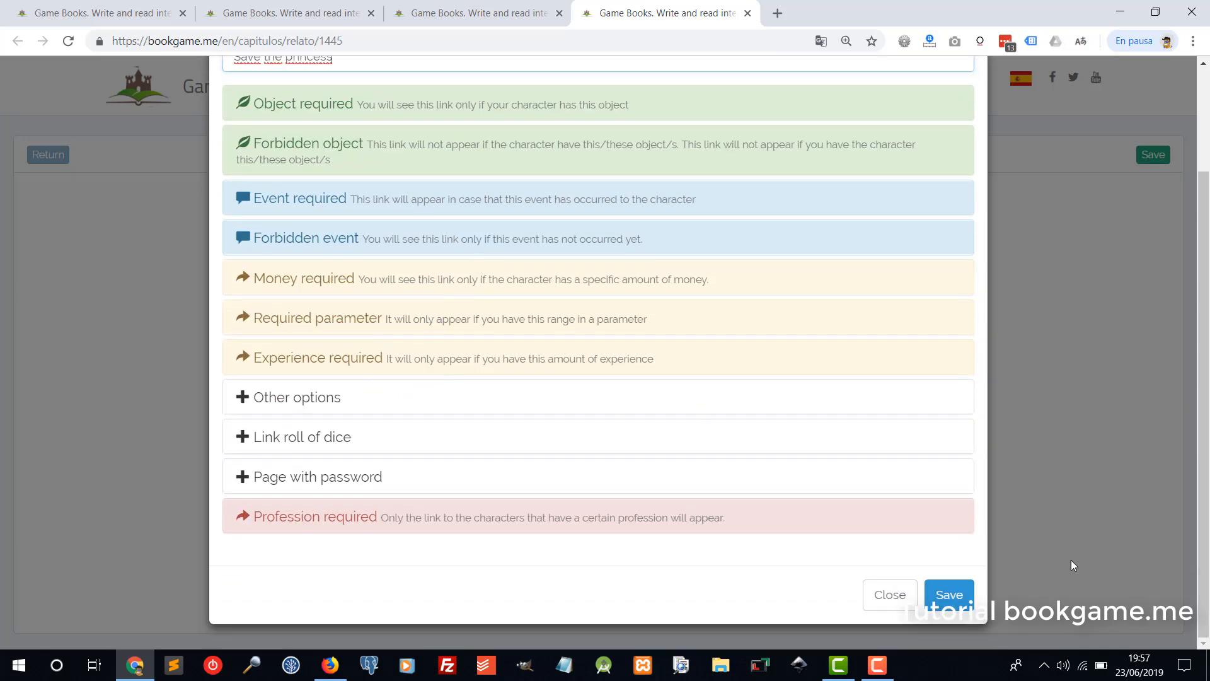
{"action": "left_click", "coordinate": [959, 597]}
{"action": "double_click", "coordinate": [615, 576]}
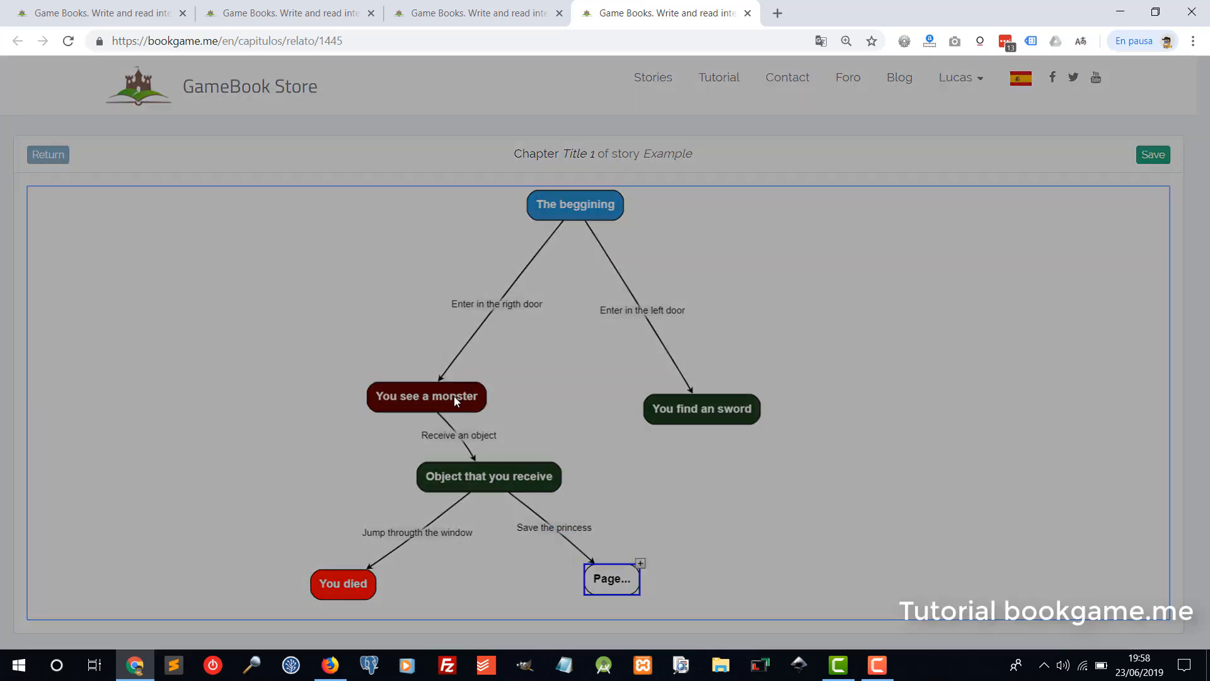
{"action": "type", "text": "FInal"}
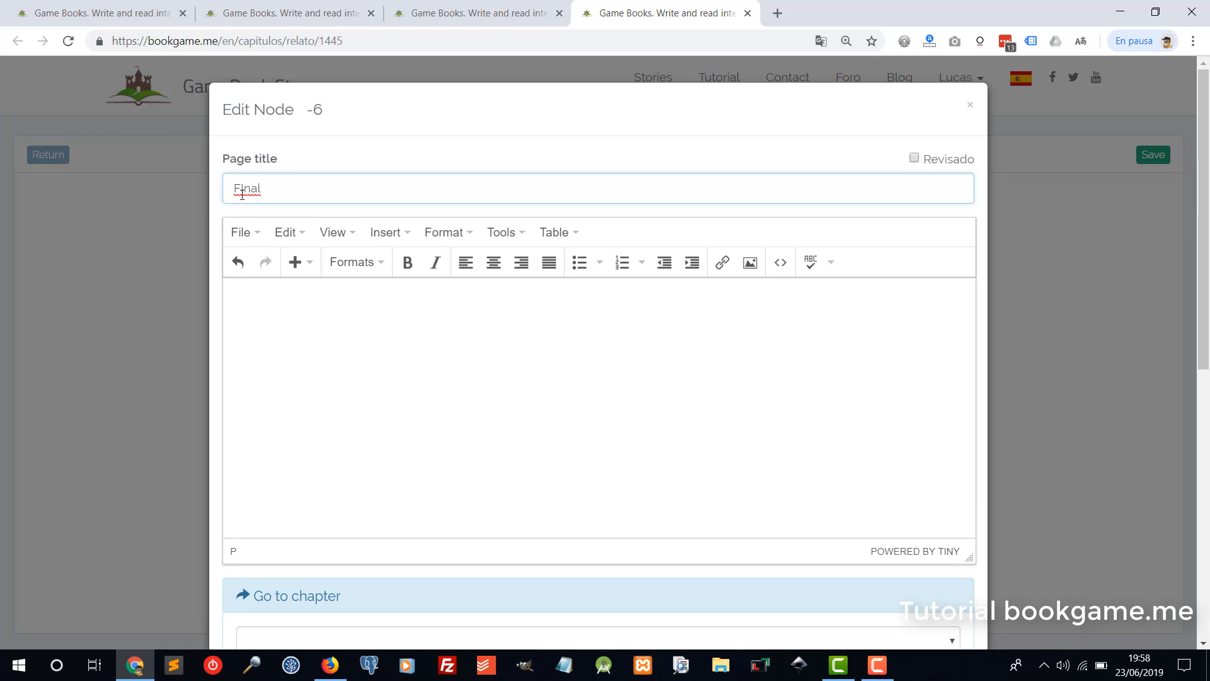
{"action": "type", "text": "i"}
Point the 'Final' page to the End of the book chapter and save it.
{"action": "left_click", "coordinate": [397, 413]}
{"action": "scroll", "coordinate": [372, 475], "scroll_direction": "down", "scroll_amount": 3}
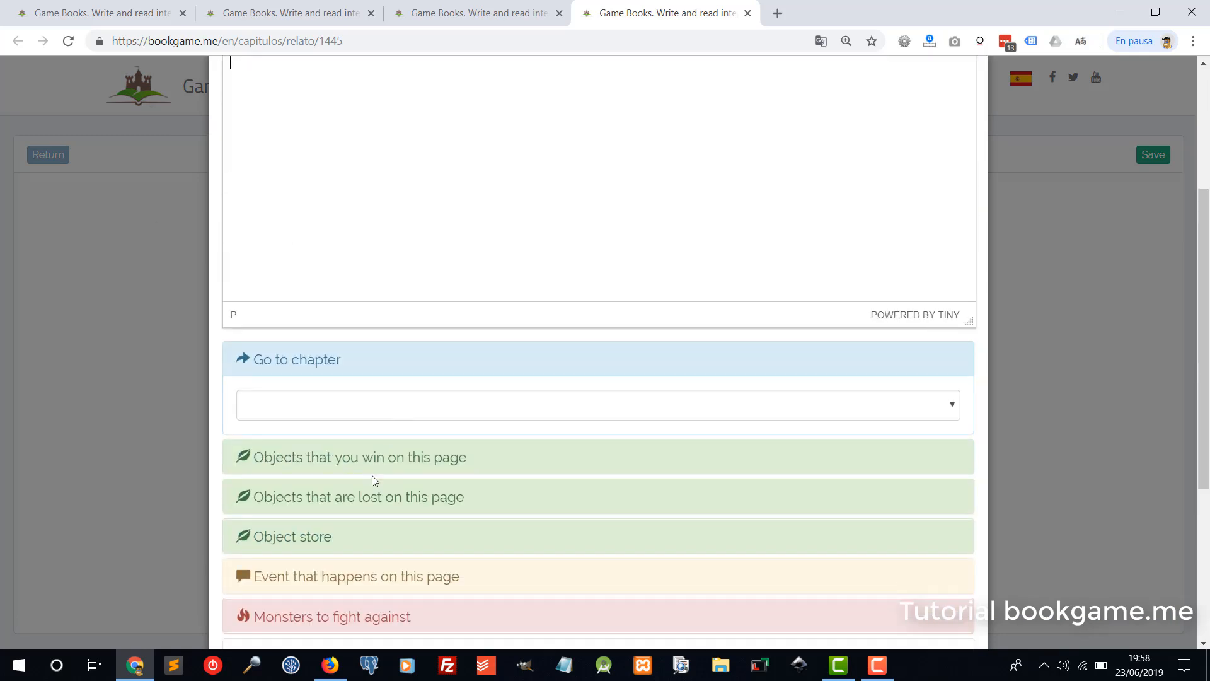
{"action": "left_click", "coordinate": [346, 407]}
{"action": "left_click", "coordinate": [312, 460]}
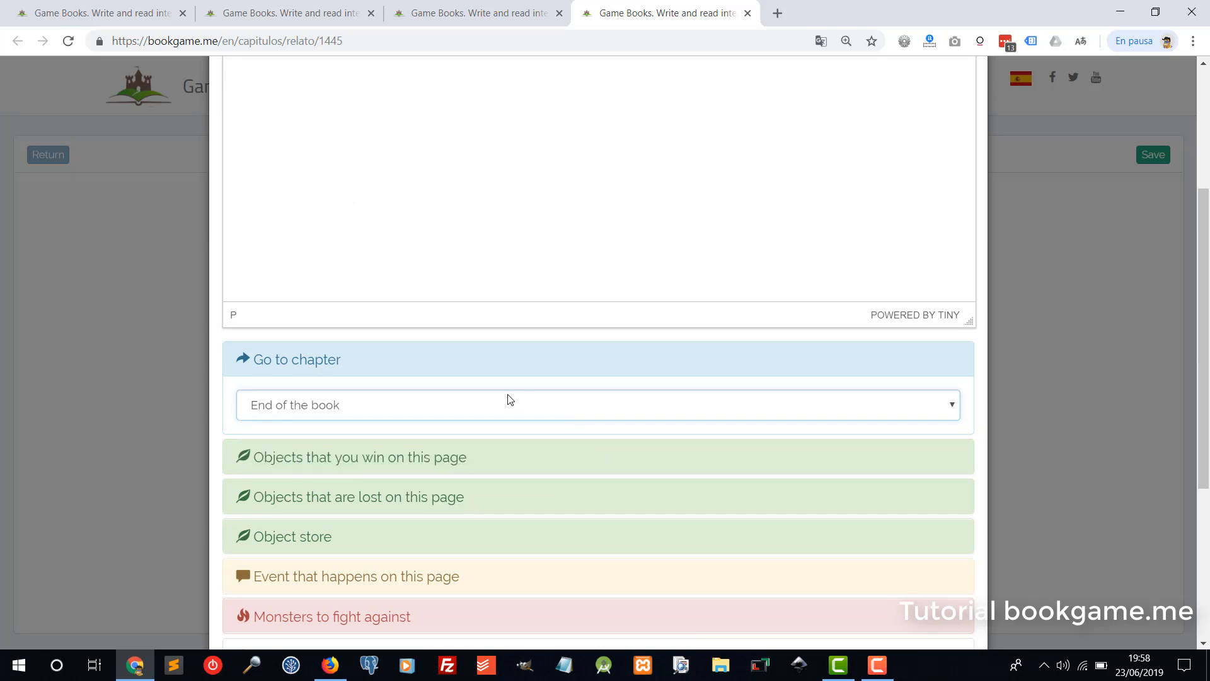
{"action": "scroll", "coordinate": [671, 477], "scroll_direction": "down", "scroll_amount": 5}
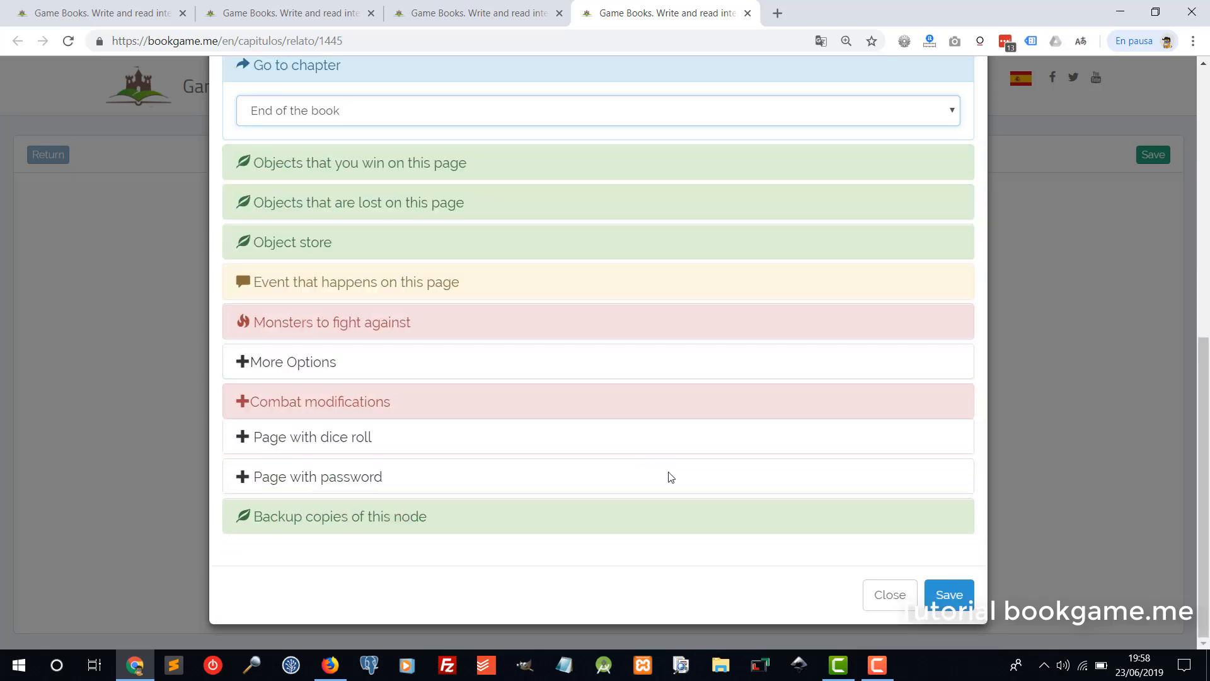
{"action": "left_click", "coordinate": [950, 594]}
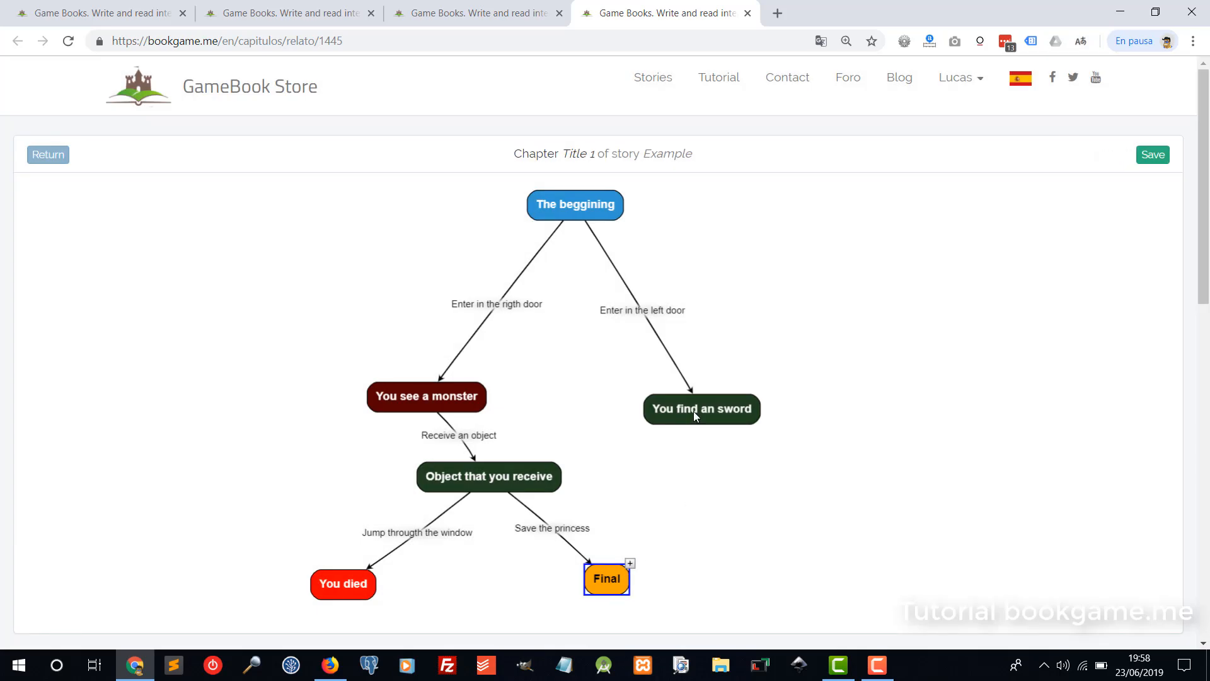
Move 'You find an sword' higher and draw a link from it to 'You see a monster'.
{"action": "left_click_drag", "start_coordinate": [693, 411], "coordinate": [605, 345]}
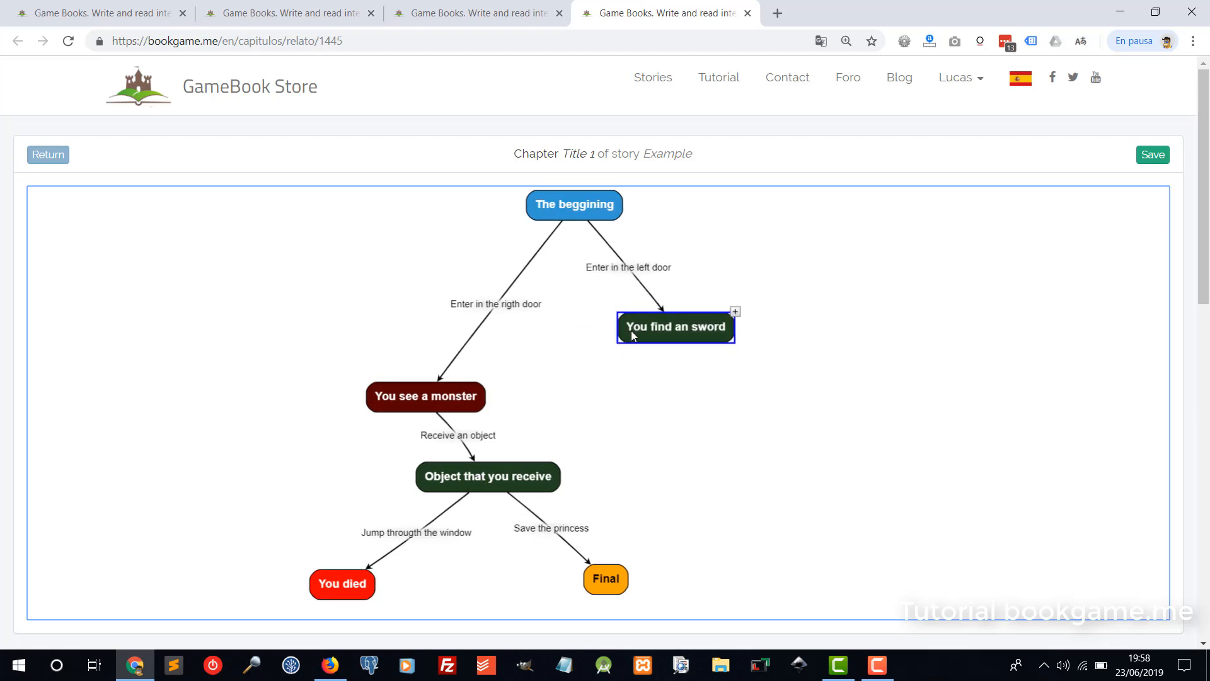
{"action": "left_click", "coordinate": [441, 395]}
{"action": "left_click", "coordinate": [690, 339]}
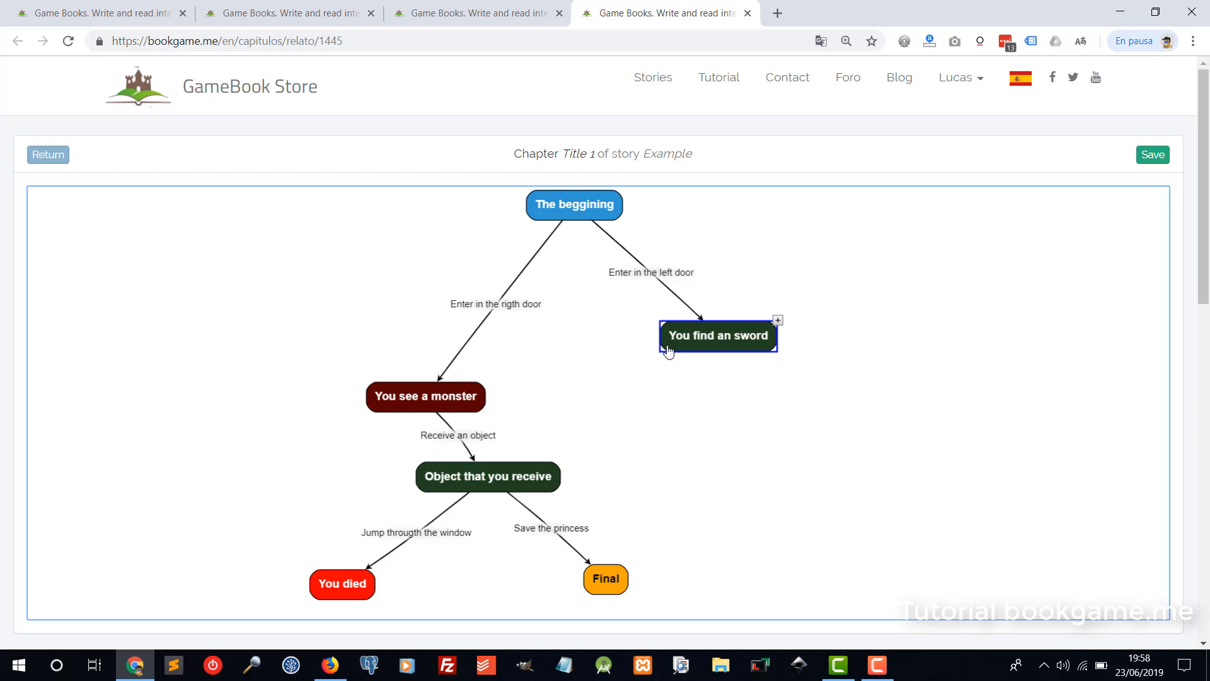
{"action": "mouse_move", "coordinate": [668, 353]}
{"action": "left_mouse_down"}
{"action": "mouse_move", "coordinate": [626, 370]}
{"action": "mouse_move", "coordinate": [697, 437]}
{"action": "mouse_move", "coordinate": [595, 552]}
{"action": "mouse_move", "coordinate": [482, 405]}
{"action": "mouse_move", "coordinate": [608, 537]}
{"action": "mouse_move", "coordinate": [485, 406]}
{"action": "mouse_move", "coordinate": [548, 498]}
{"action": "mouse_move", "coordinate": [482, 406]}
{"action": "mouse_move", "coordinate": [602, 561]}
{"action": "mouse_move", "coordinate": [501, 441]}
{"action": "mouse_move", "coordinate": [484, 400]}
{"action": "left_mouse_up"}
Title the new link 'Go to the rigth door' and save it.
{"action": "double_click", "coordinate": [578, 376]}
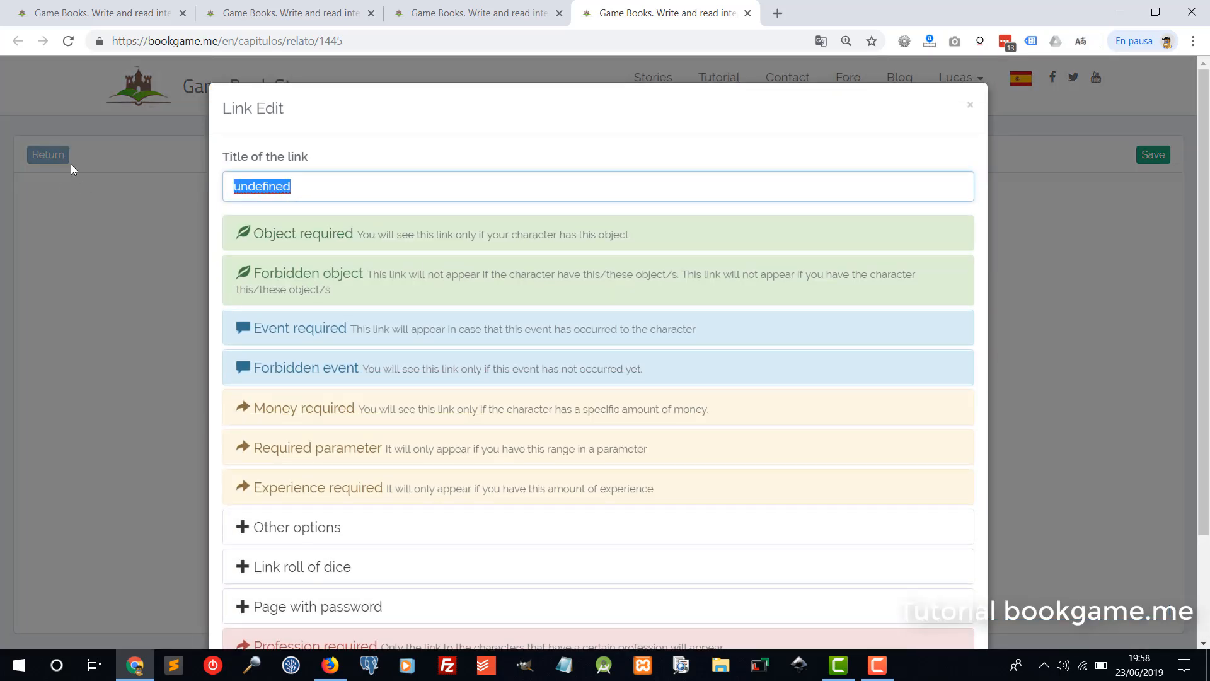
{"action": "type", "text": "g"}
{"action": "key", "text": "BackSpace"}
{"action": "type", "text": "G"}
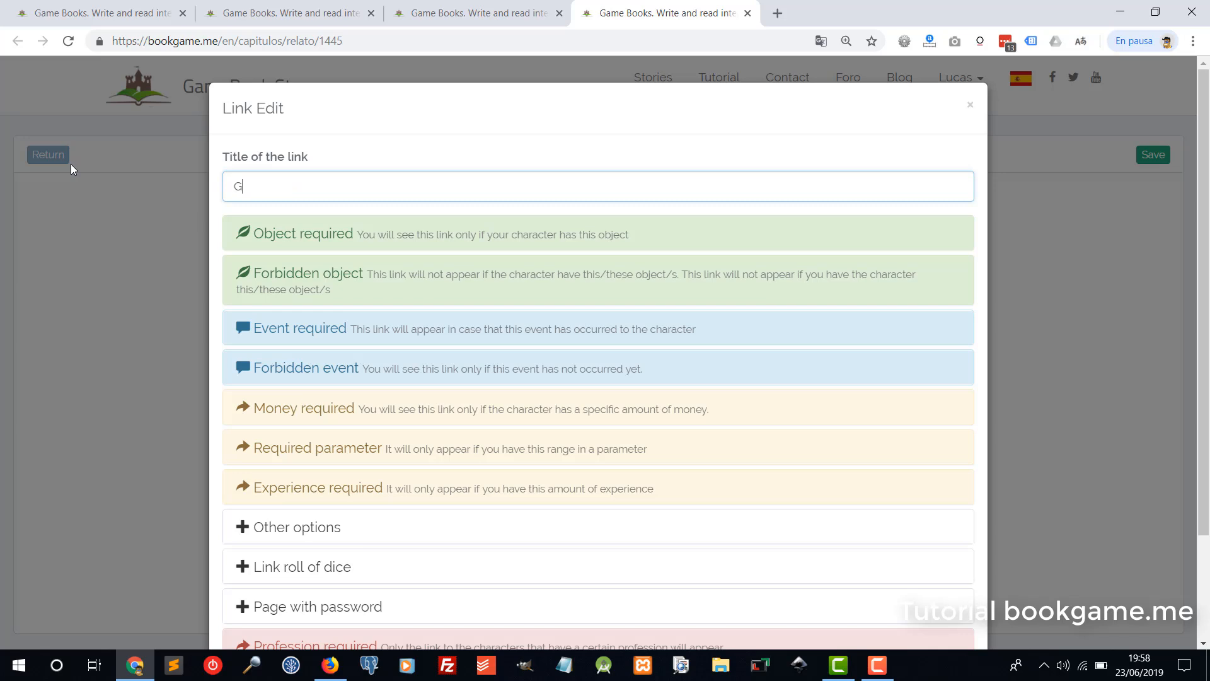
{"action": "key", "text": "BackSpace"}
{"action": "type", "text": "You"}
{"action": "key", "text": "BackSpace"}
{"action": "key", "text": "BackSpace"}
{"action": "key", "text": "BackSpace"}
{"action": "type", "text": "Go to the right door"}
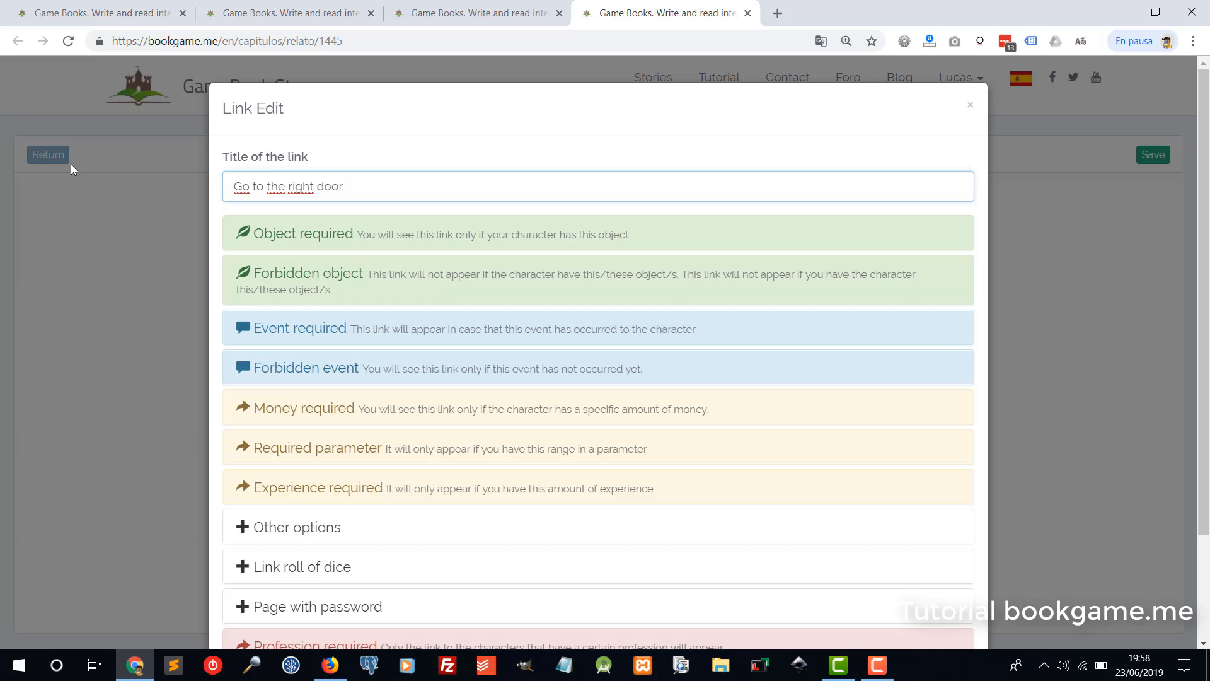
{"action": "scroll", "coordinate": [528, 365], "scroll_direction": "down", "scroll_amount": 2}
{"action": "left_click", "coordinate": [945, 592]}
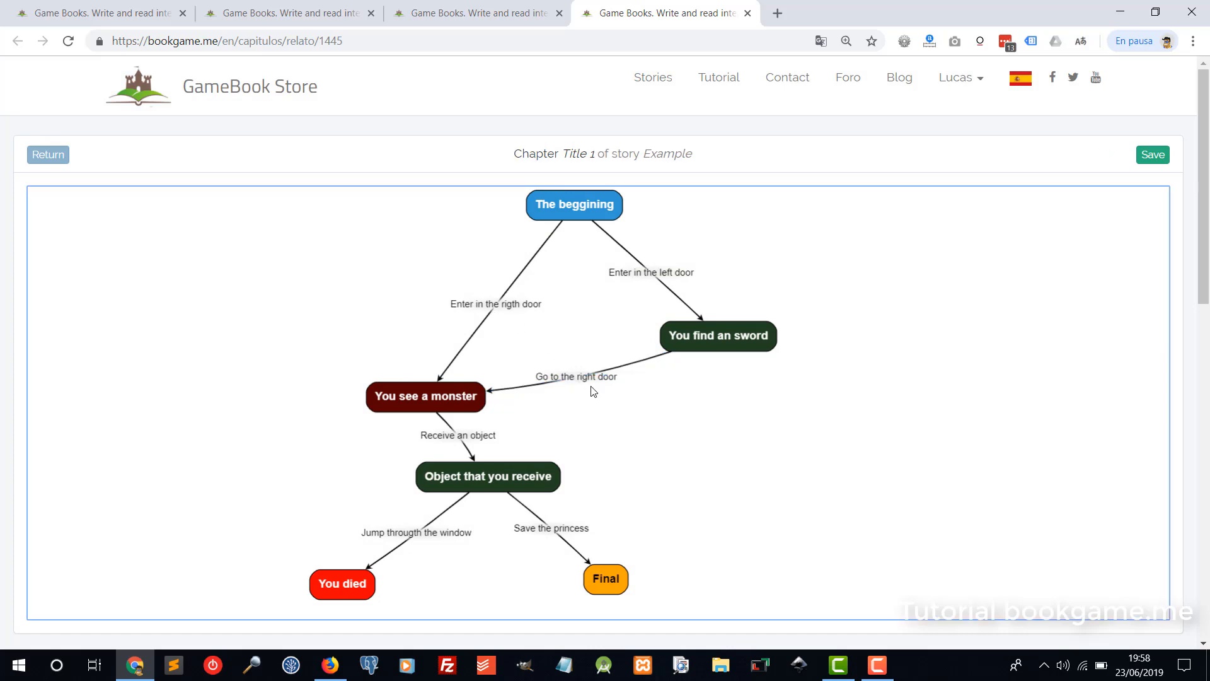
Correct the link title's spelling to 'Go to the right door' and save again.
{"action": "double_click", "coordinate": [551, 381]}
{"action": "left_click_drag", "start_coordinate": [303, 188], "coordinate": [313, 190]}
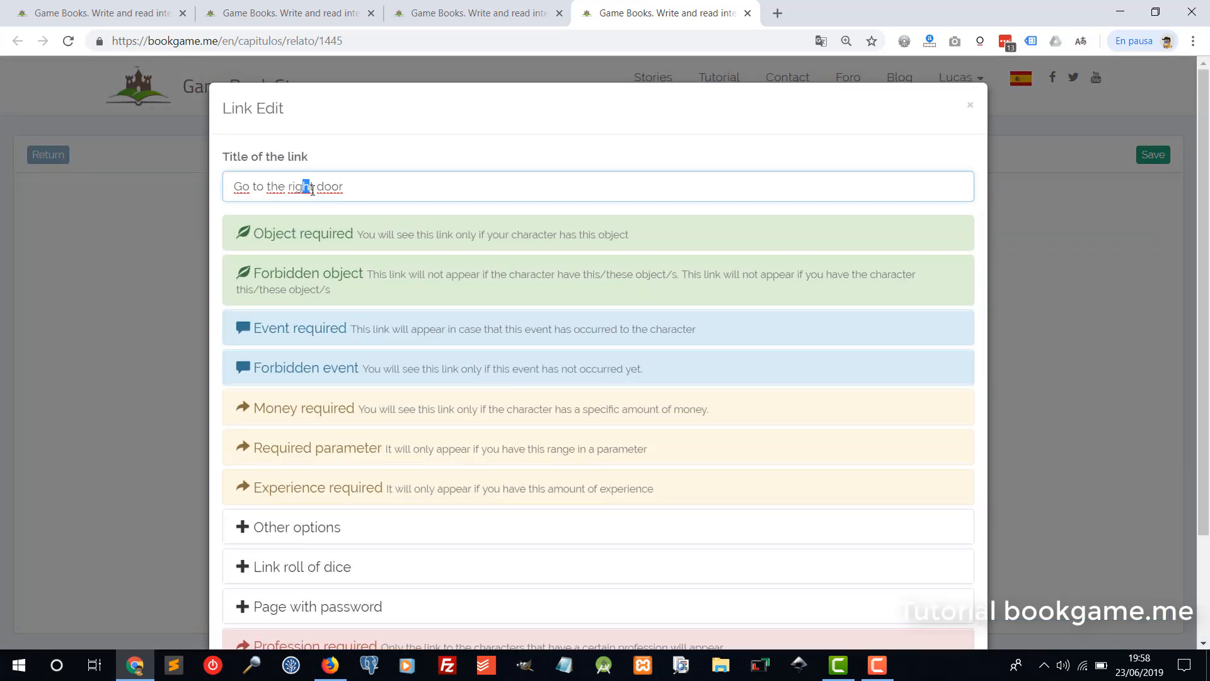
{"action": "type", "text": "th"}
{"action": "scroll", "coordinate": [681, 435], "scroll_direction": "down", "scroll_amount": 2}
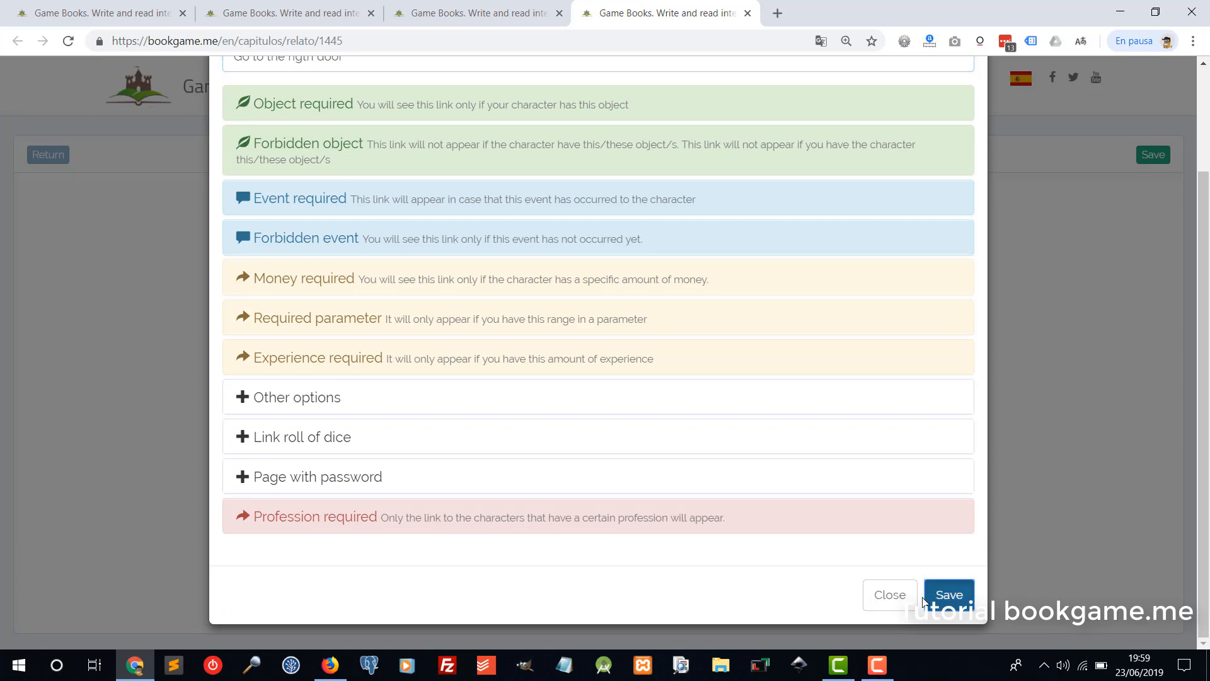
{"action": "left_click", "coordinate": [945, 593]}
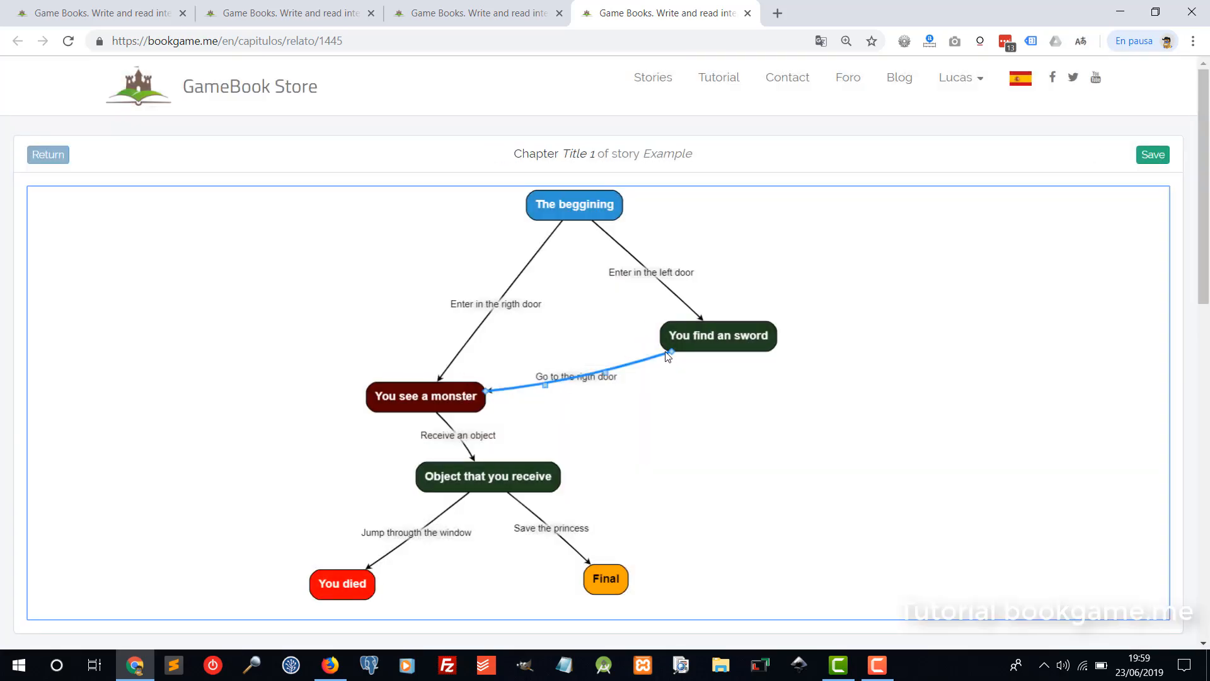
Reposition the 'You find an sword' node, delete its stray link to Final, and save the Title 1 graph.
{"action": "left_click_drag", "start_coordinate": [712, 345], "coordinate": [470, 397]}
{"action": "left_click_drag", "start_coordinate": [768, 319], "coordinate": [624, 558]}
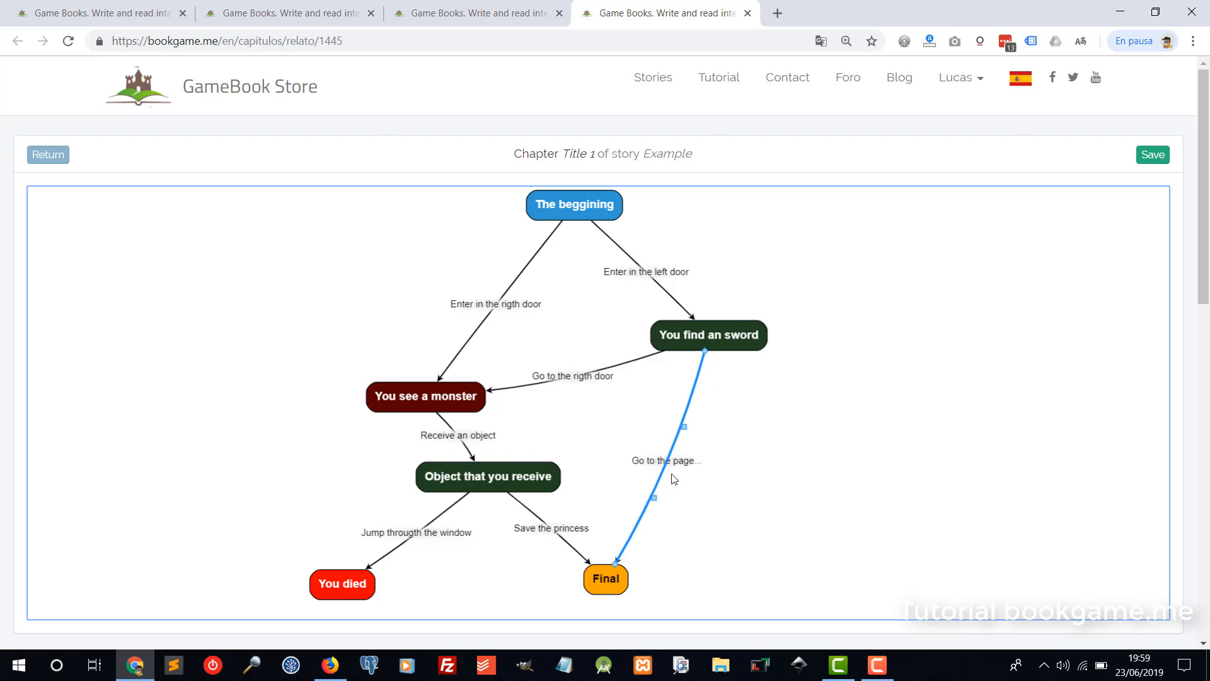
{"action": "key", "text": "Delete"}
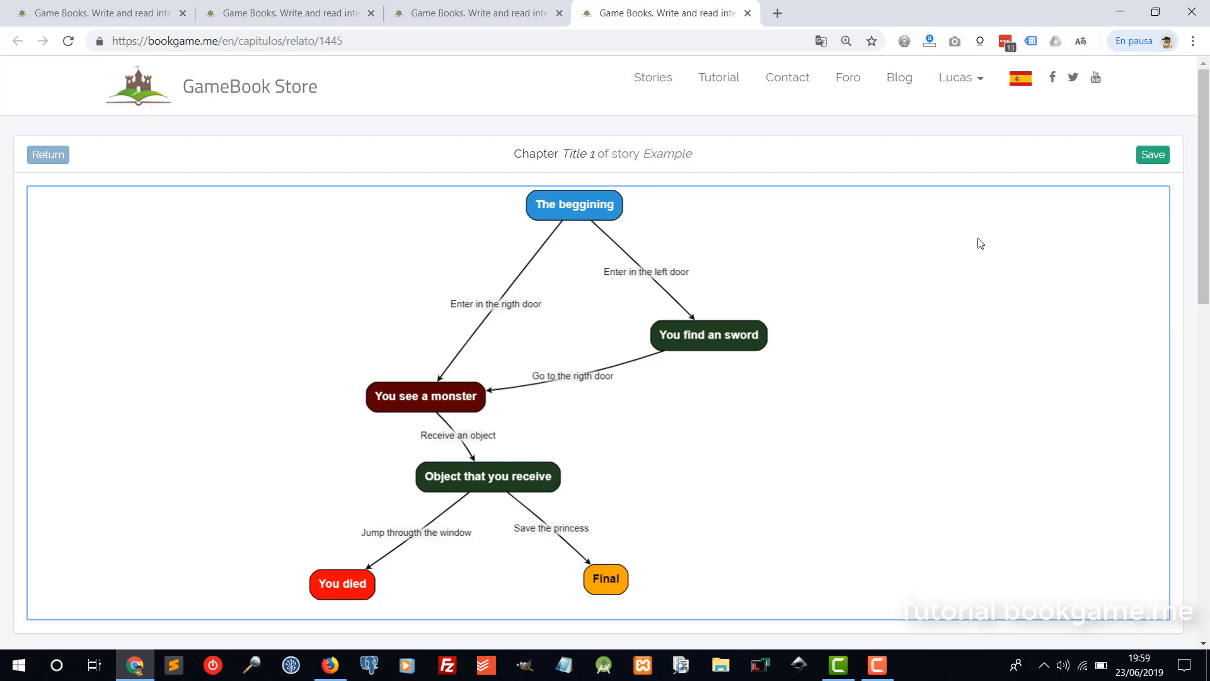
{"action": "left_click", "coordinate": [1153, 154]}
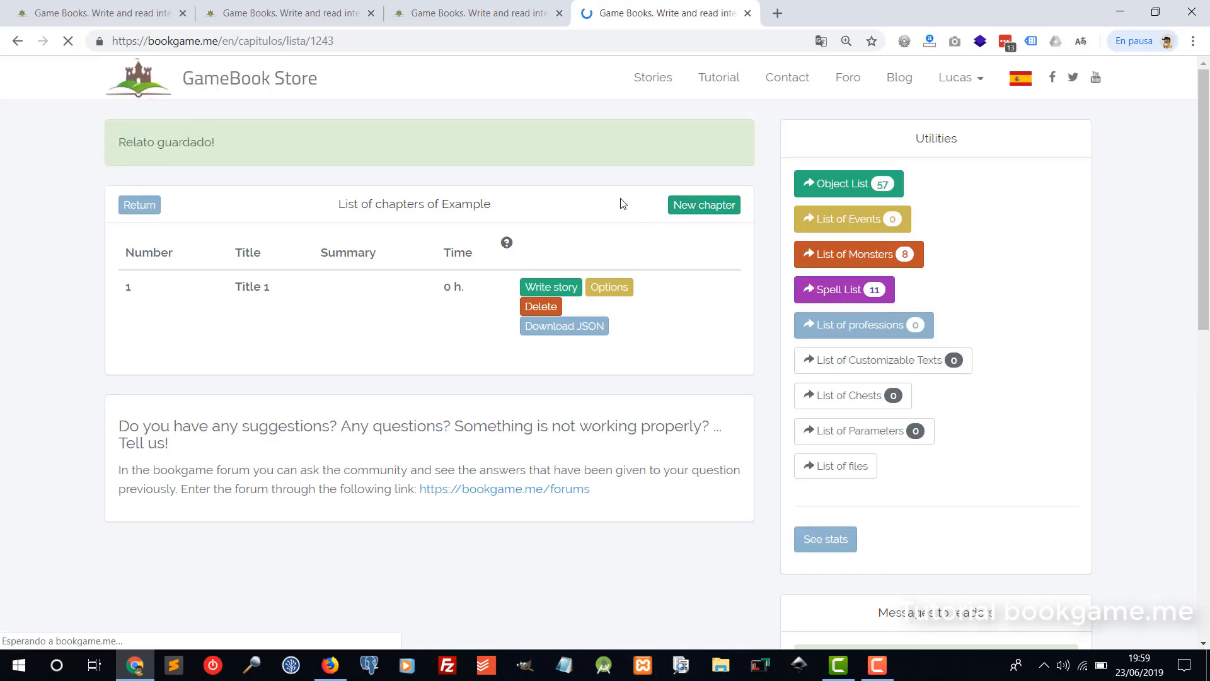
Return to the account home page, where Example is listed as not published with 0 € earned.
{"action": "left_click", "coordinate": [154, 210]}
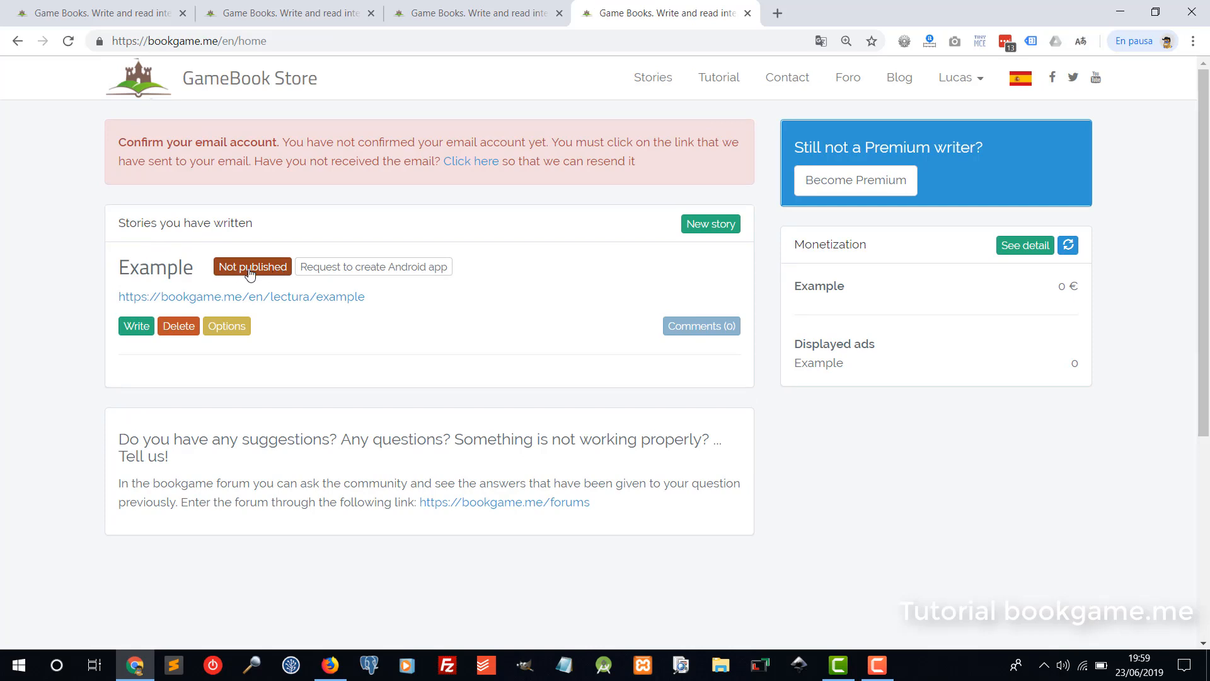
{"action": "left_click_drag", "start_coordinate": [116, 144], "coordinate": [273, 142]}
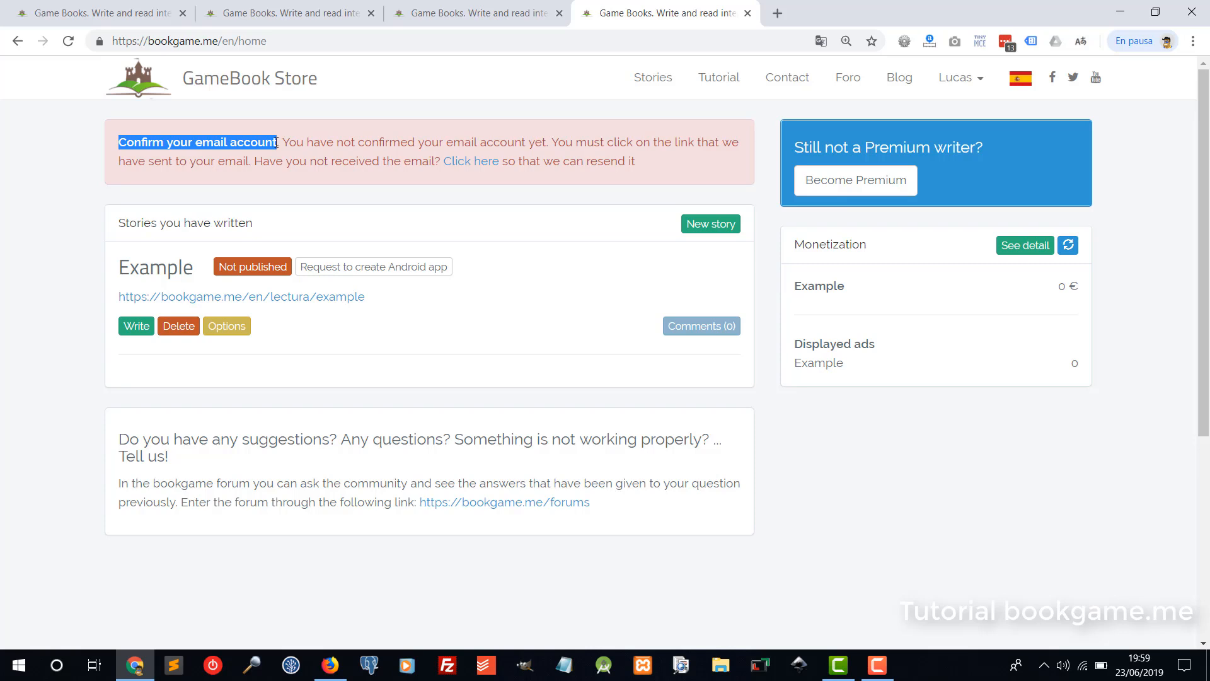
{"action": "left_click", "coordinate": [297, 190]}
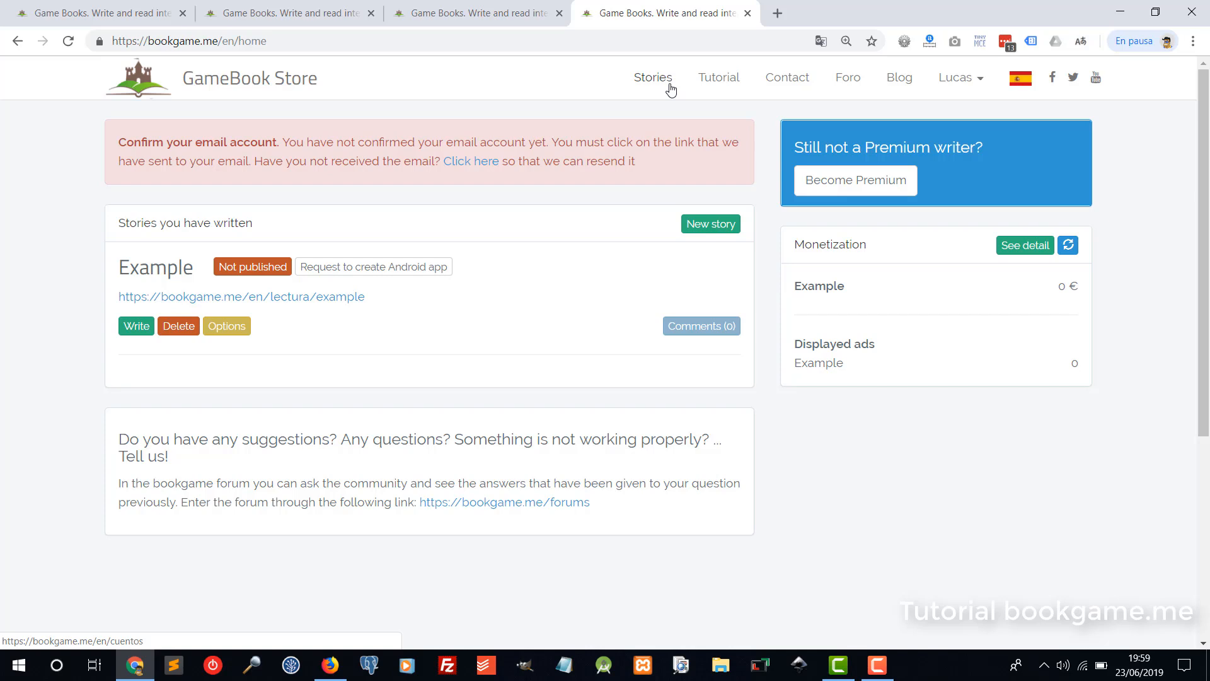
Open the Stories page from the top navigation in a new browser tab and switch to it.
{"action": "right_click", "coordinate": [643, 81]}
{"action": "left_click", "coordinate": [659, 93]}
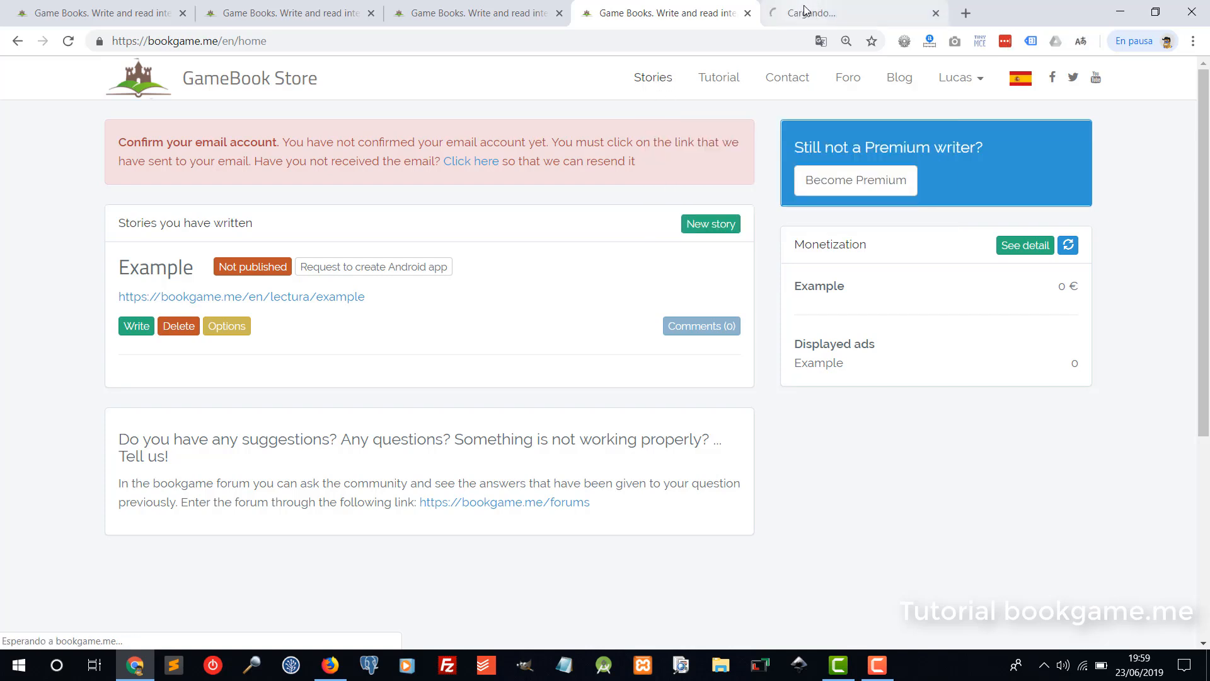
{"action": "left_click", "coordinate": [805, 12]}
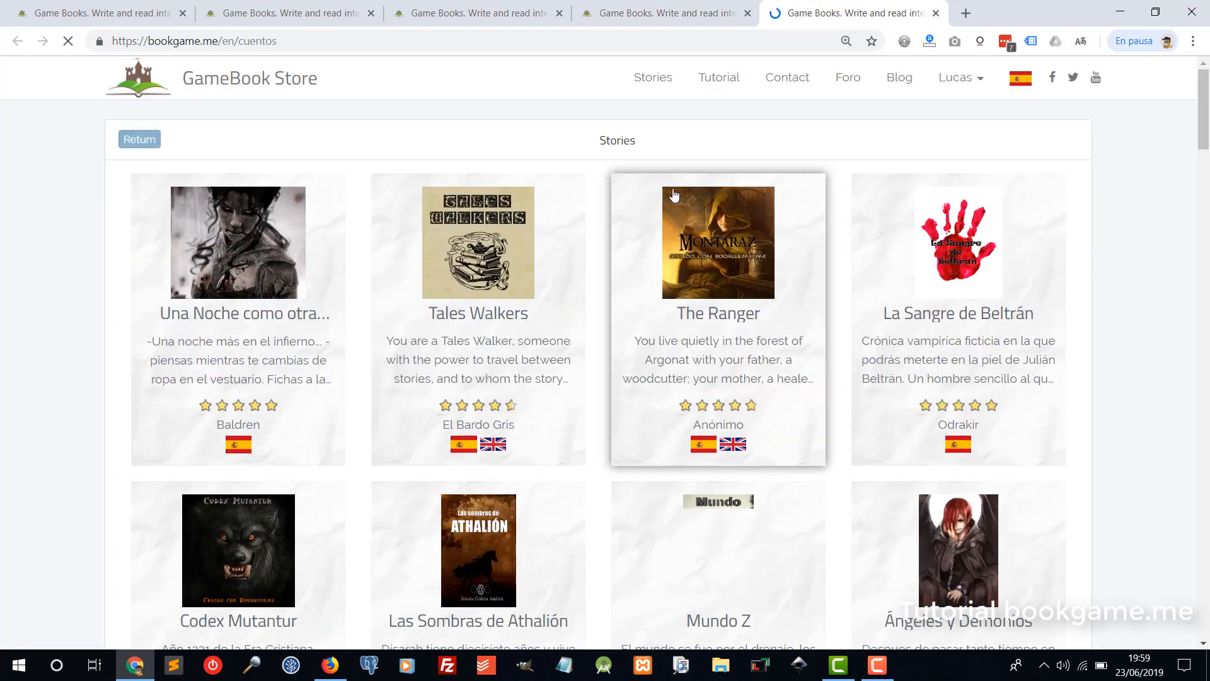
Scroll down through other authors' gamebook cards with their ratings and languages, then back up.
{"action": "scroll", "coordinate": [673, 195], "scroll_direction": "down", "scroll_amount": 20}
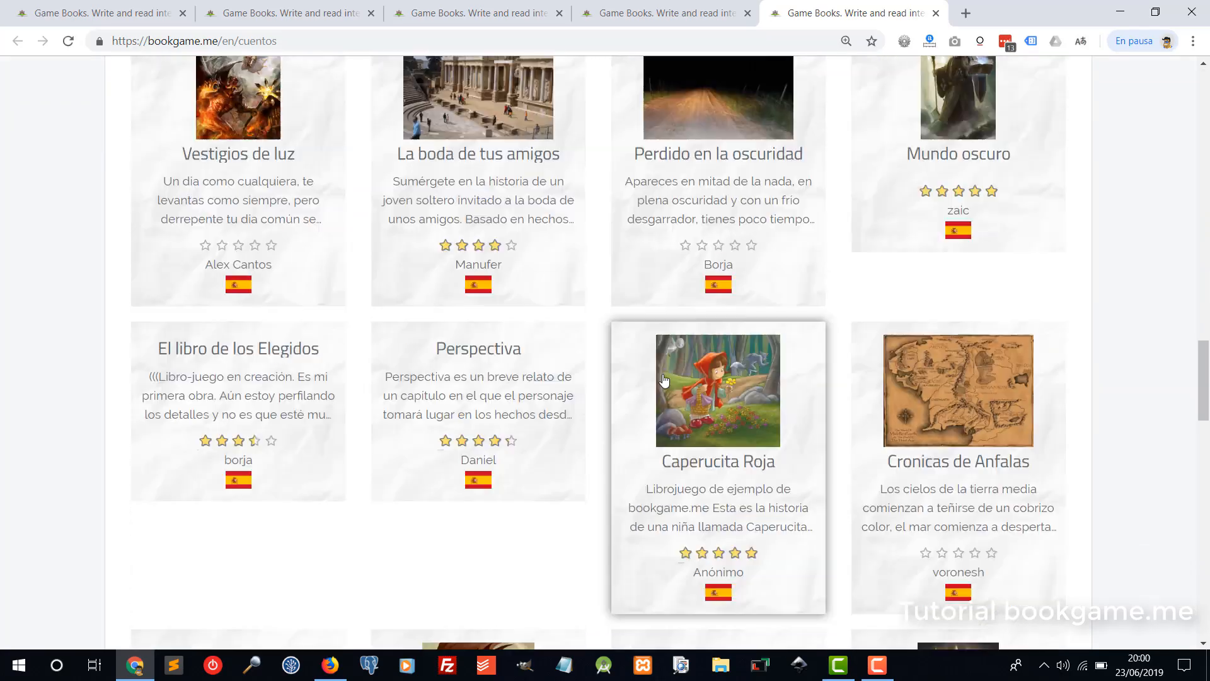
{"action": "scroll", "coordinate": [663, 379], "scroll_direction": "down", "scroll_amount": 20}
{"action": "scroll", "coordinate": [503, 425], "scroll_direction": "up", "scroll_amount": 16}
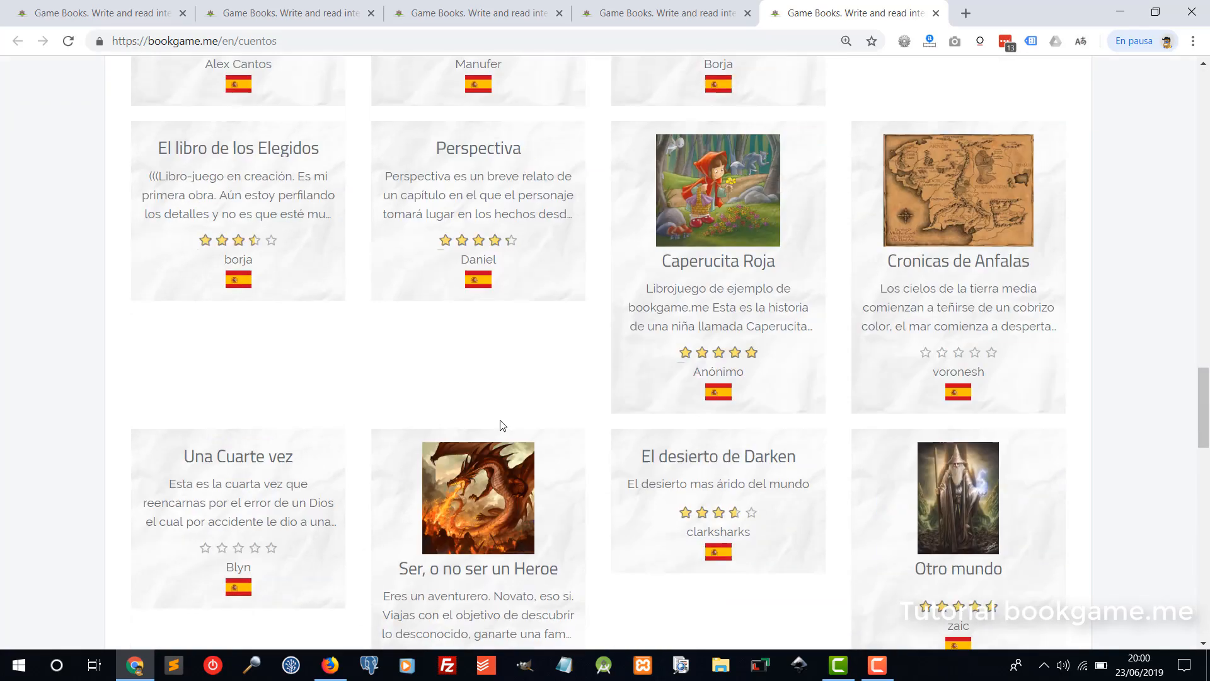
{"action": "scroll", "coordinate": [567, 386], "scroll_direction": "up", "scroll_amount": 15}
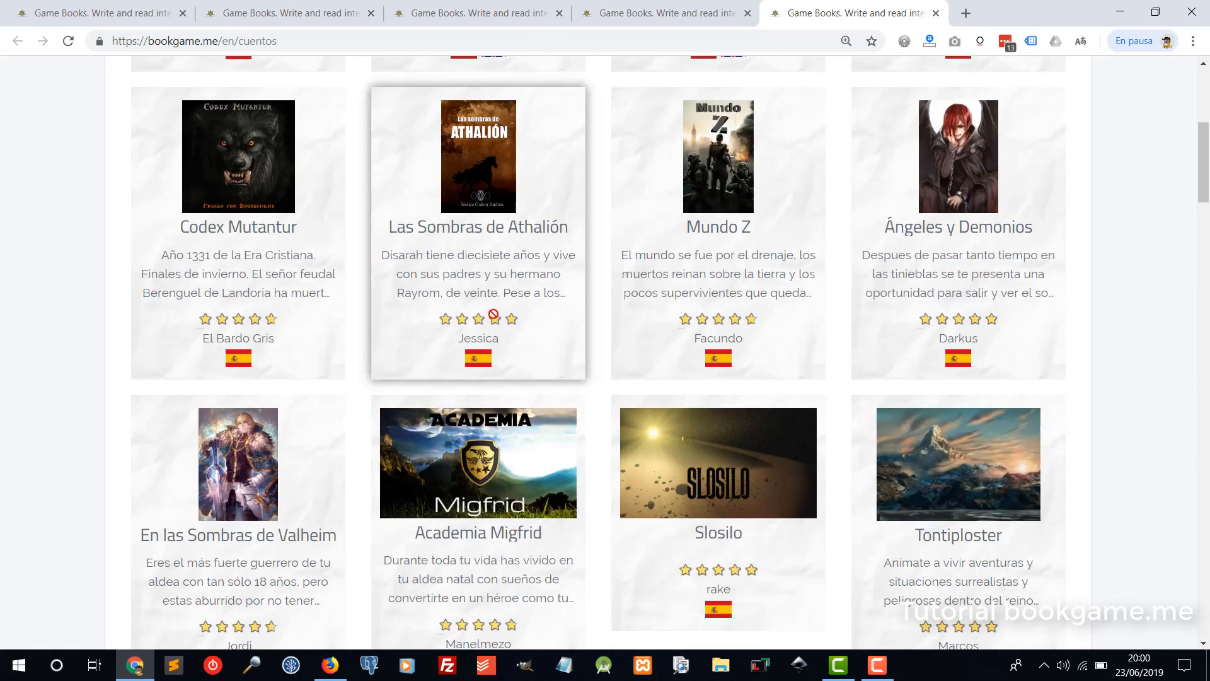
{"action": "scroll", "coordinate": [495, 315], "scroll_direction": "up", "scroll_amount": 6}
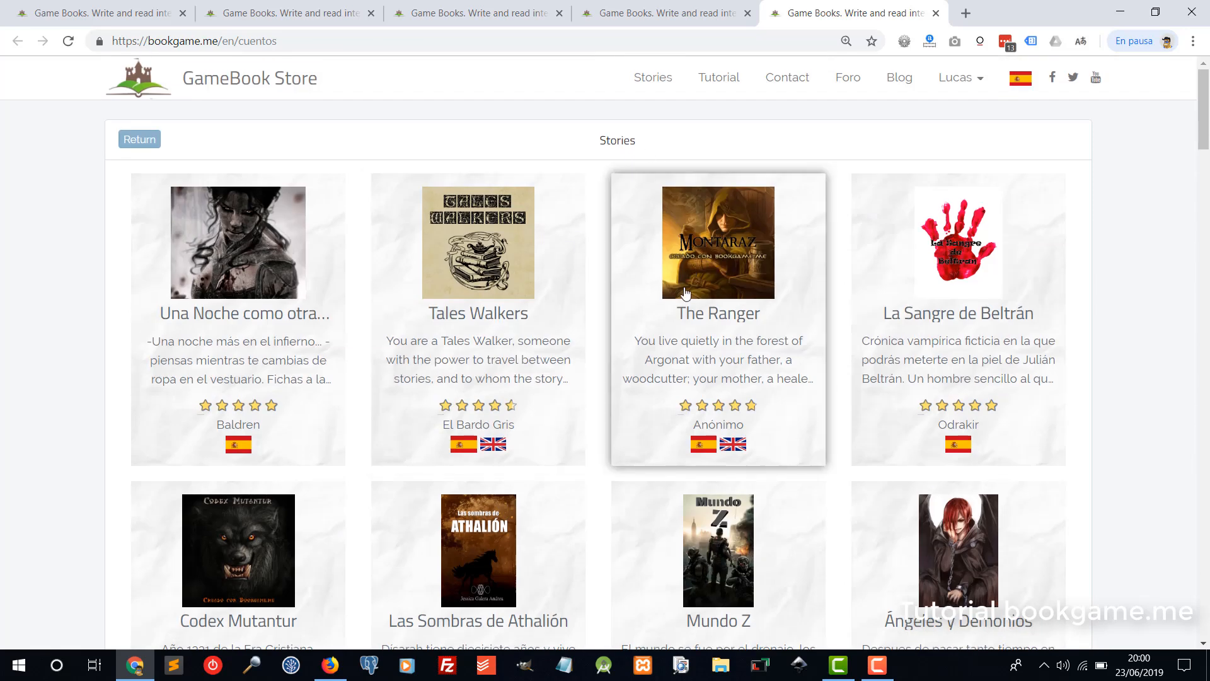